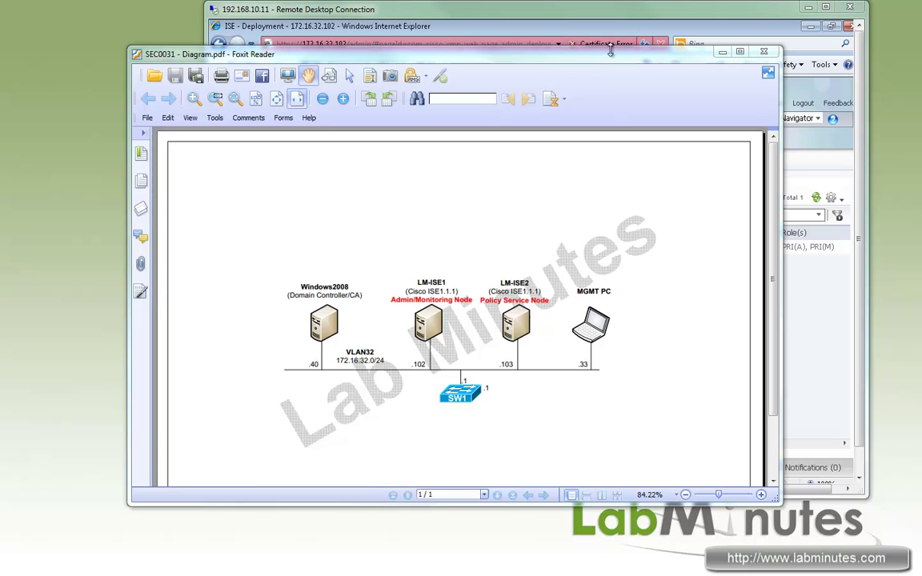
Step: Drag the Foxit network diagram and Remote Desktop window aside to uncover the ISE Deployment page
left_click_drag(570, 49, 268, 179)
left_click_drag(529, 13, 478, 13)
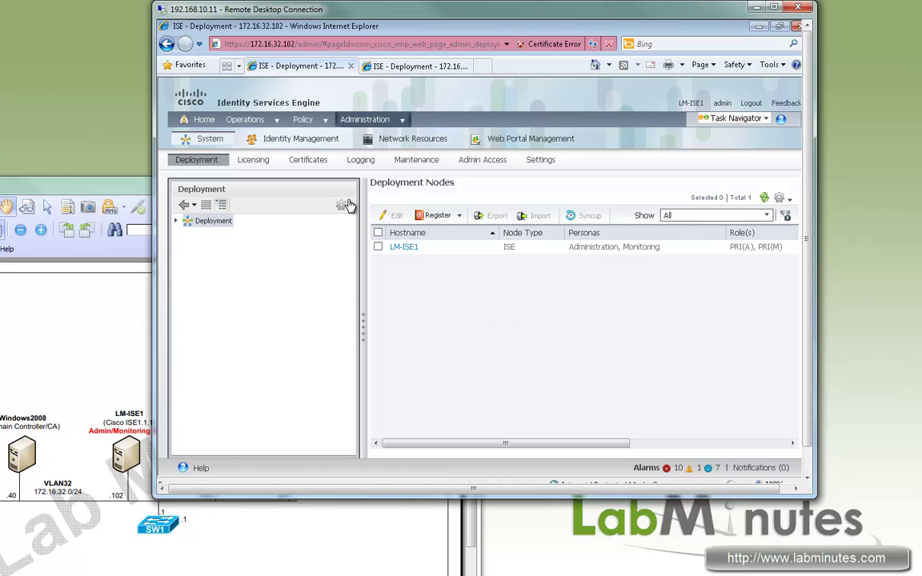
Step: Open LM-ISE1's Edit Node page and highlight its PRIMARY administration role
left_click(401, 250)
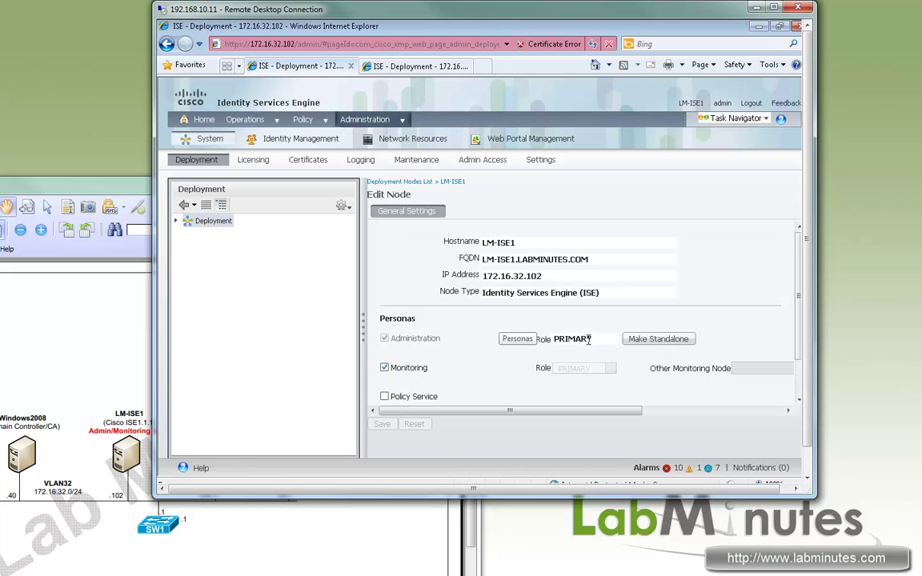
left_click_drag(592, 340, 453, 367)
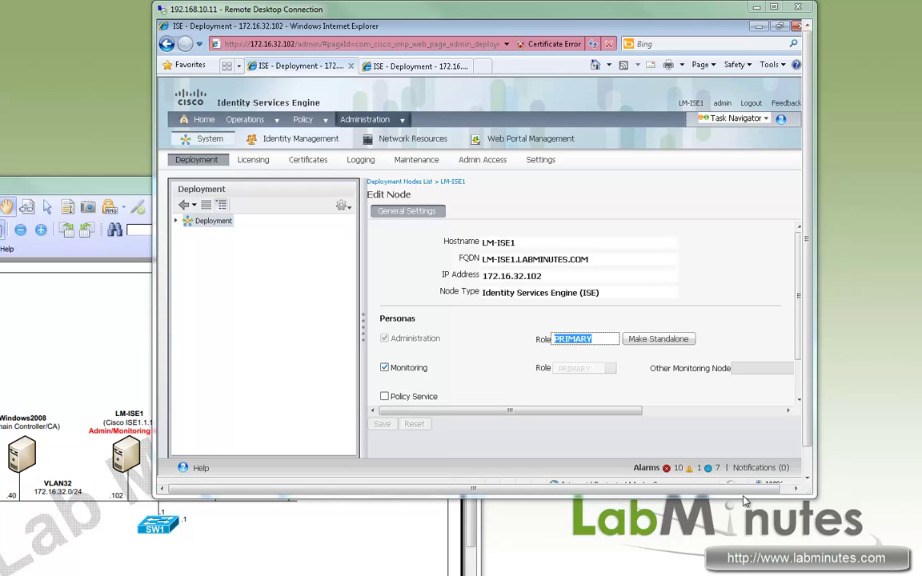
Step: Launch Command Prompt on the remote Windows machine via a cmd search
left_click(807, 481)
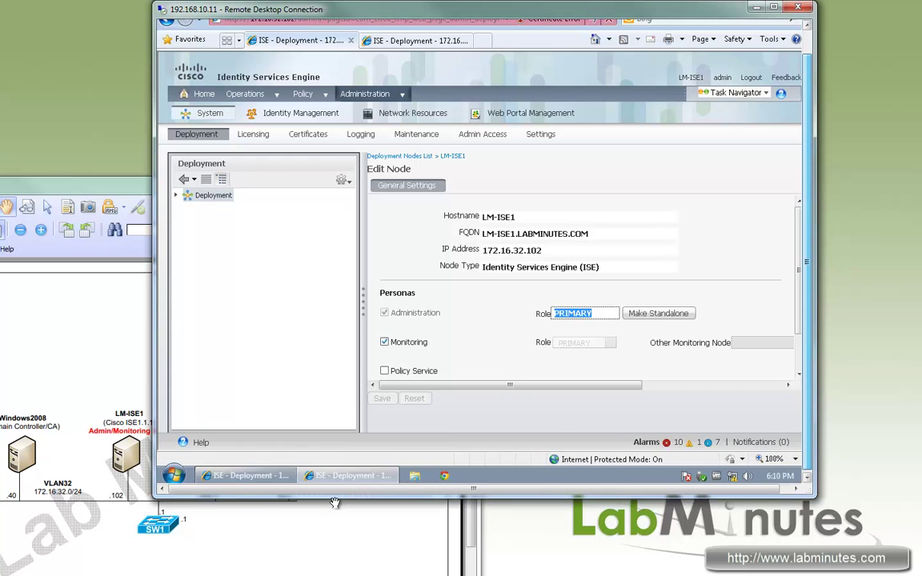
left_click(174, 476)
left_click(213, 446)
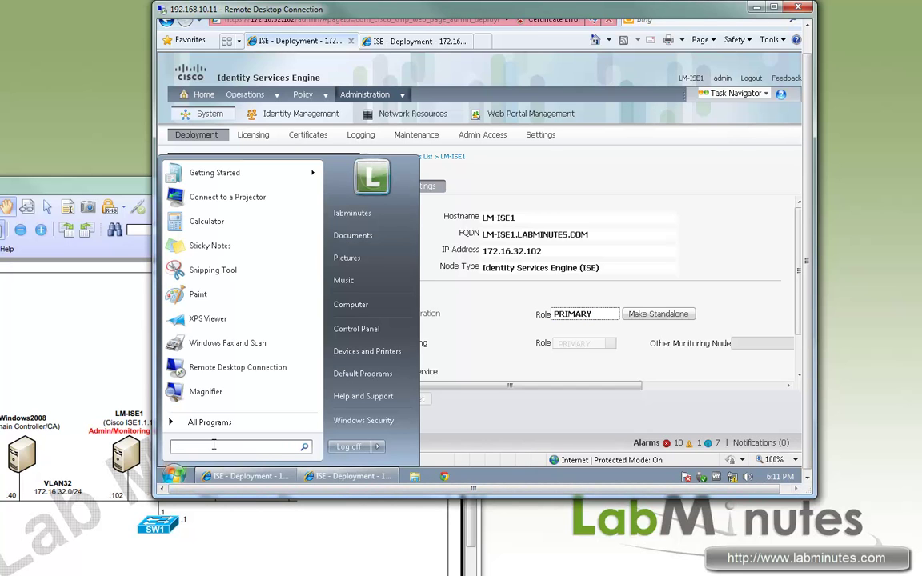
type("cmd")
key("Return")
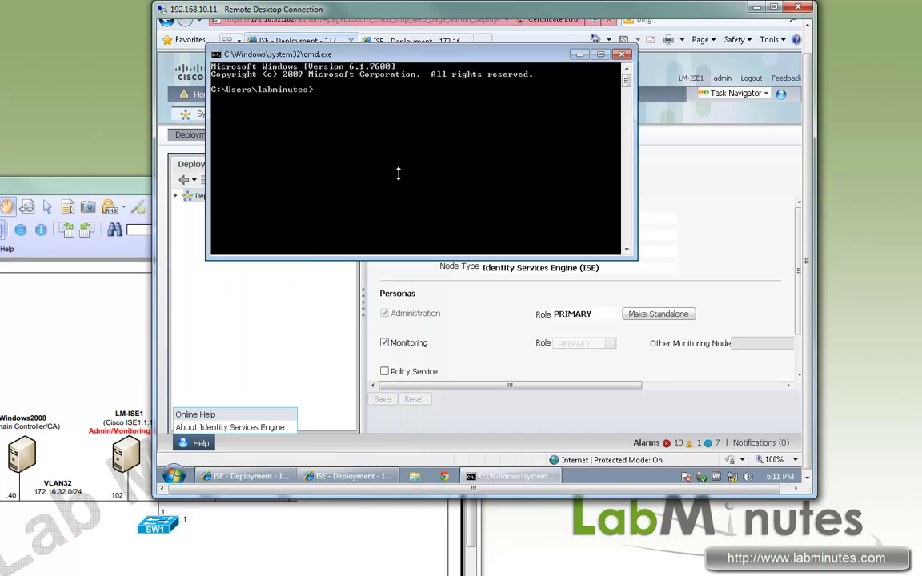
Step: Ping lm-ise1 and confirm it resolves to 172.16.32.102 and replies
type("ping lm-ise1.")
key("BackSpace")
key("Return")
key("ctrl+c")
Step: Ping lm-ise2 and confirm it resolves to 172.16.32.103 and replies
key("Up")
key("BackSpace")
type("2")
key("Return")
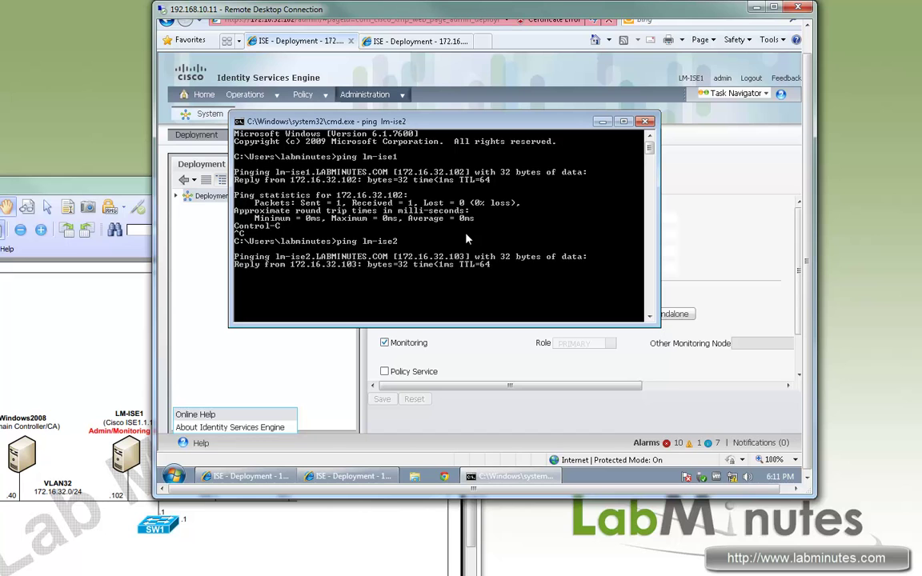
key("ctrl+c")
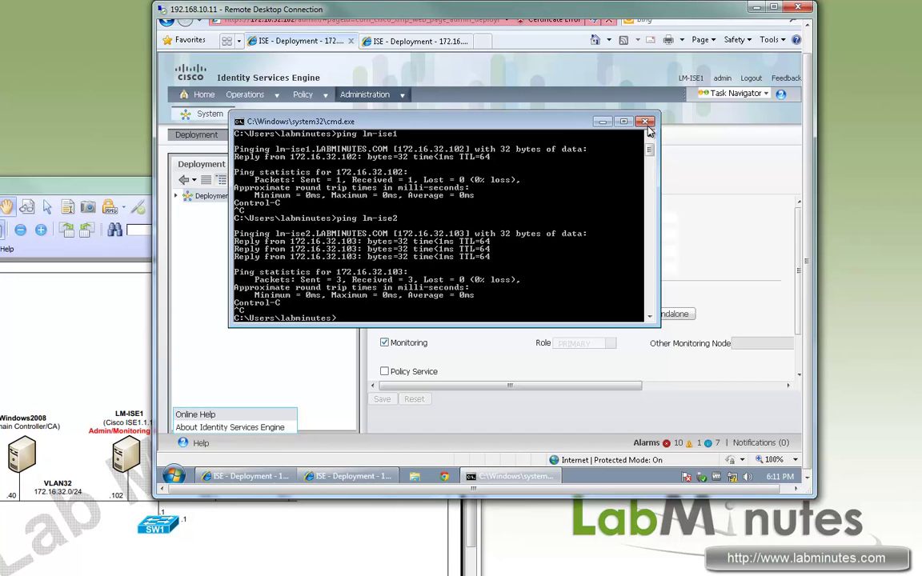
left_click(646, 121)
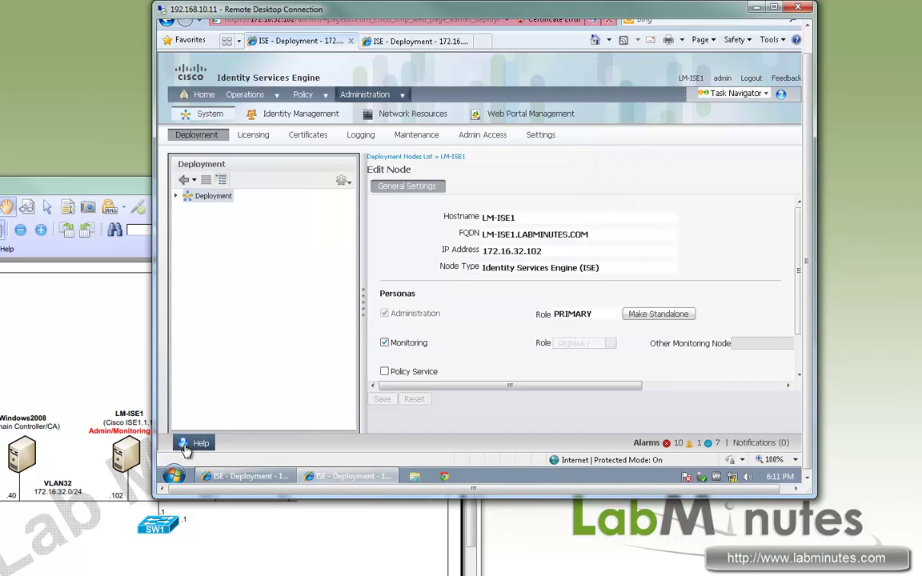
mouse_move(186, 444)
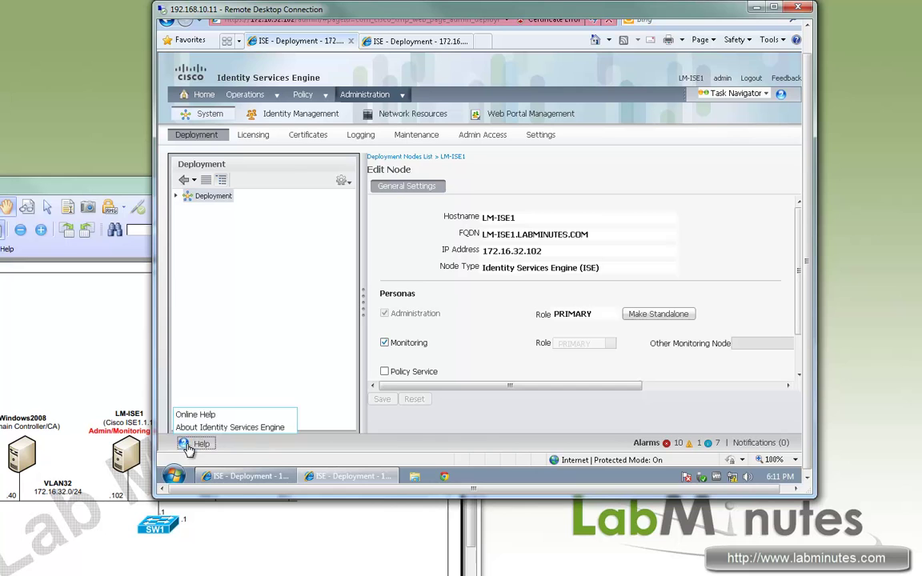
left_click(229, 428)
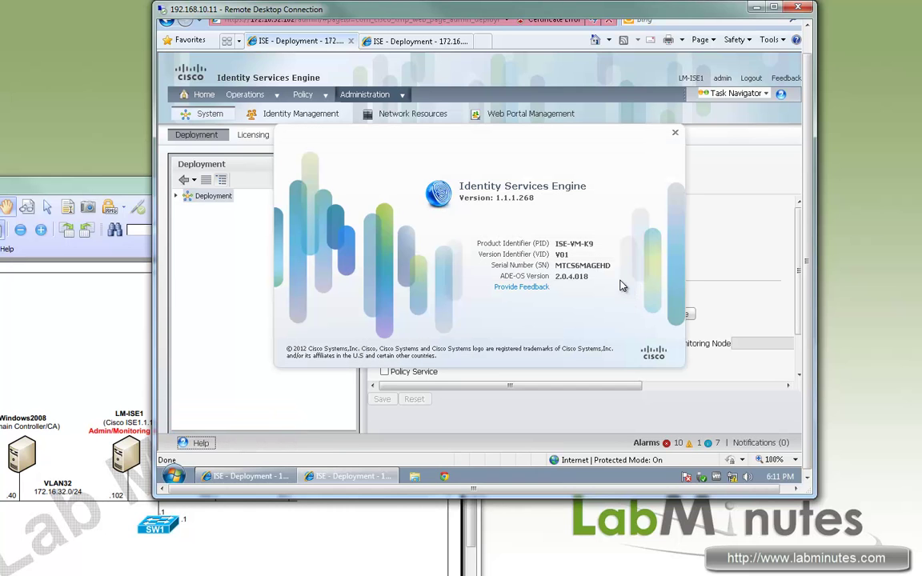
left_click(675, 132)
left_click(415, 42)
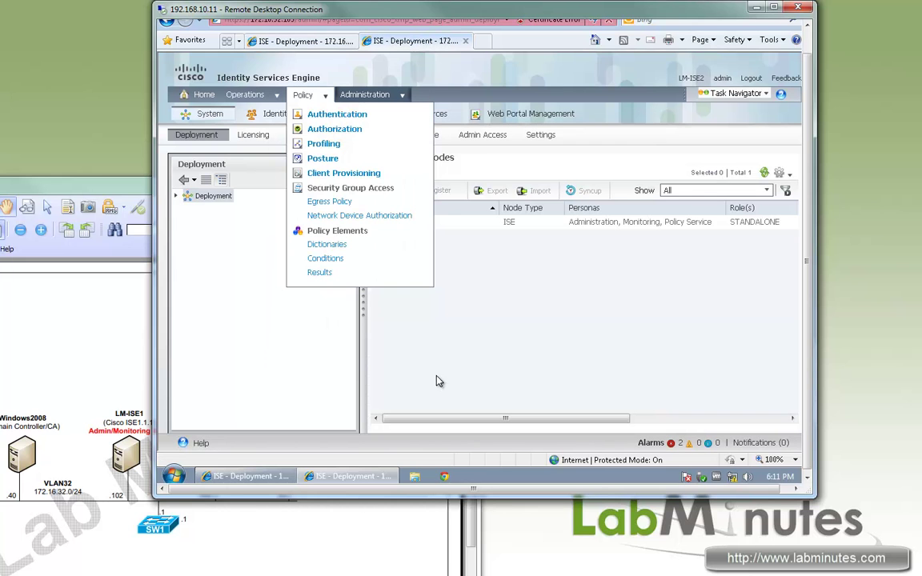
left_click(197, 444)
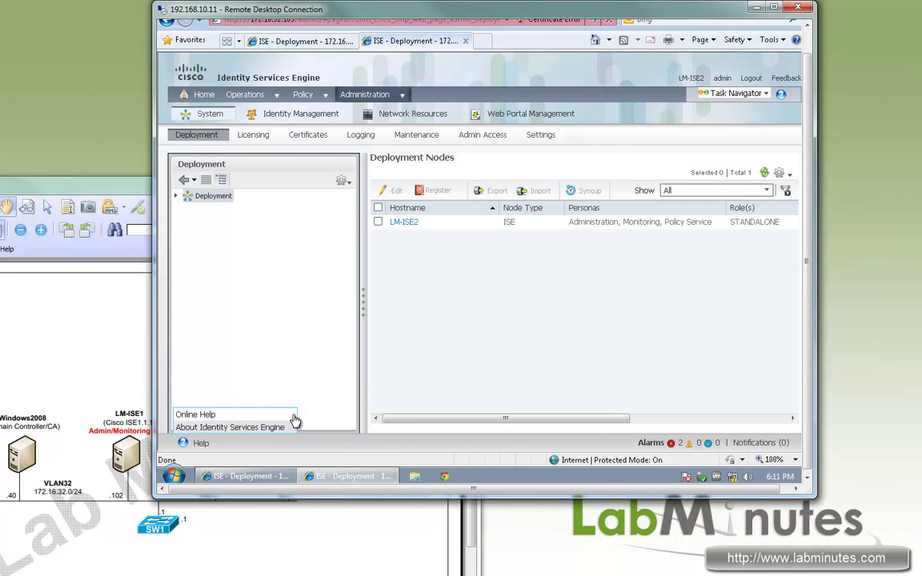
left_click(232, 427)
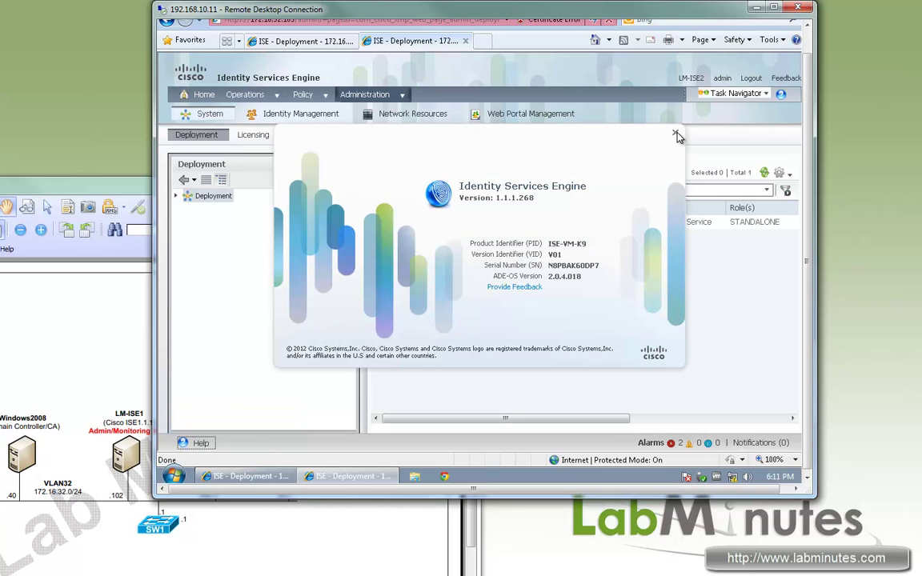
left_click(676, 136)
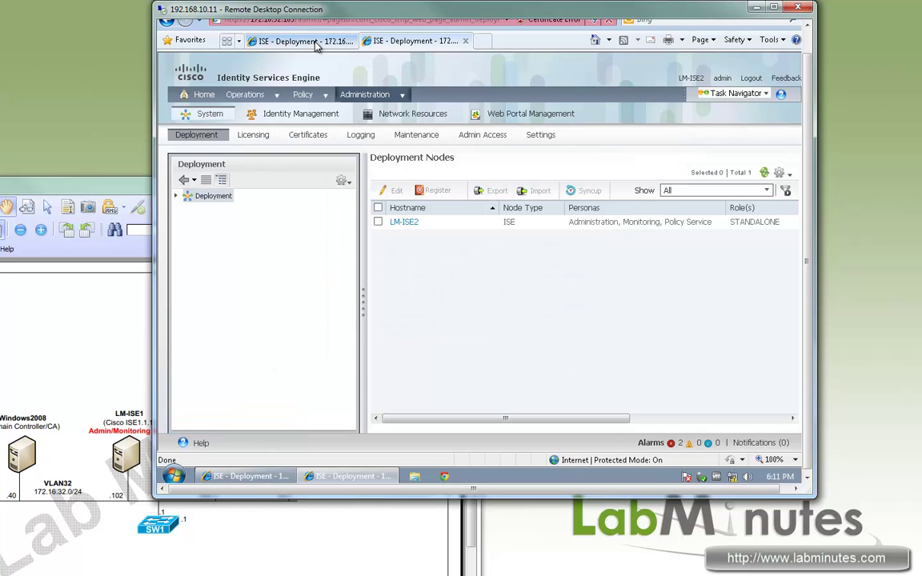
left_click(293, 41)
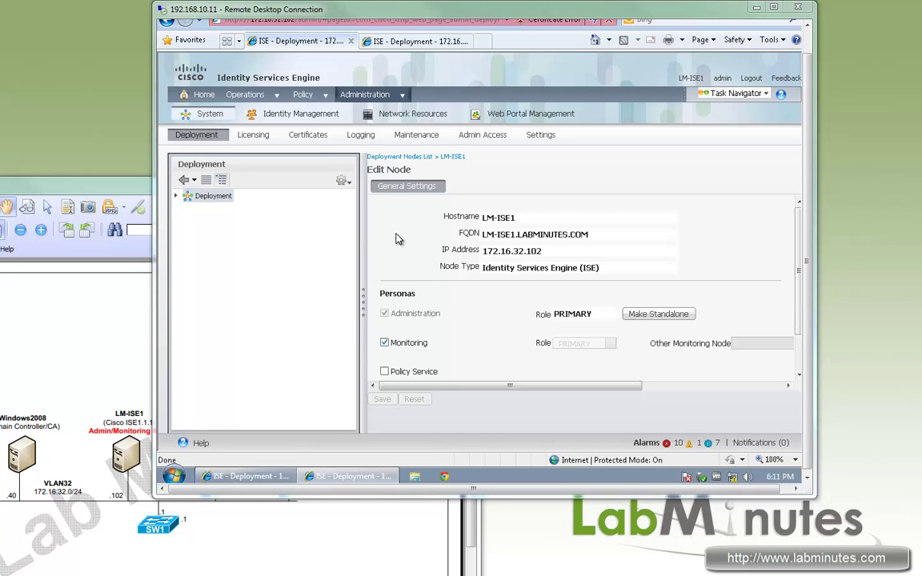
Step: Open Generate Certificate Signing Request from LM-ISE1's Local Certificates
left_click(312, 139)
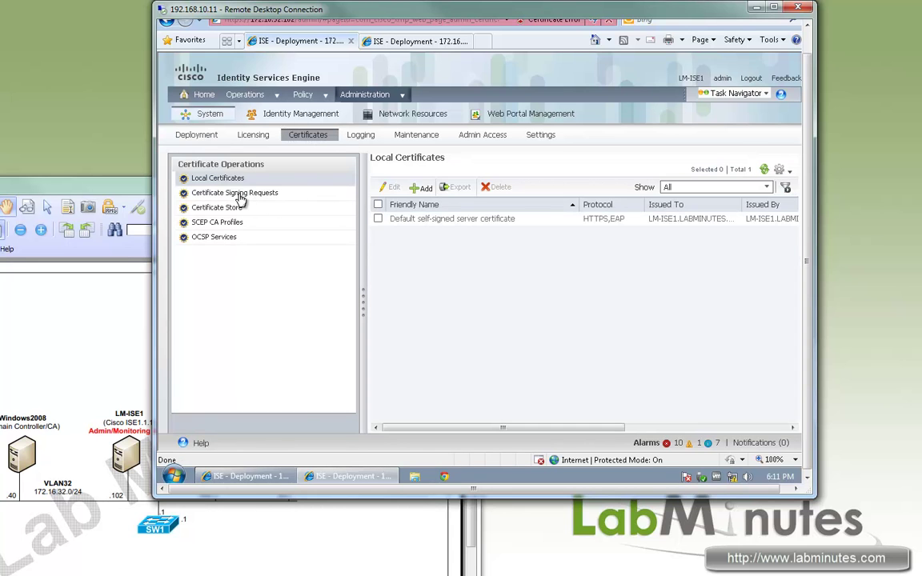
left_click_drag(240, 198, 378, 238)
left_click(270, 202)
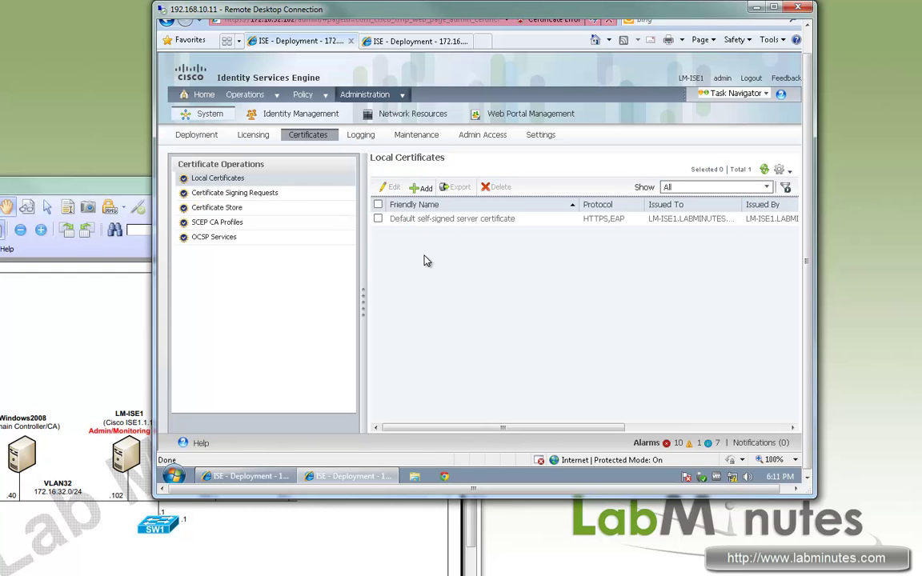
left_click(426, 188)
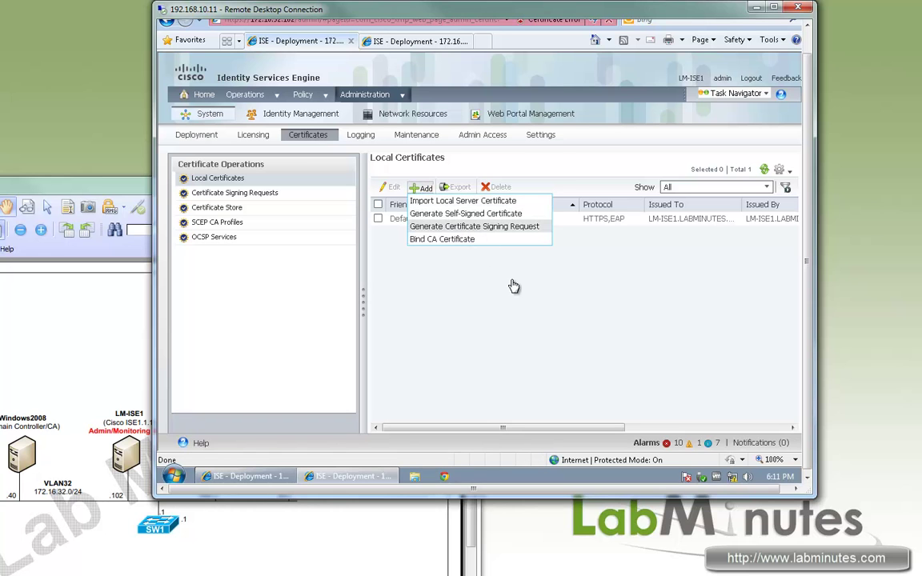
key("Return")
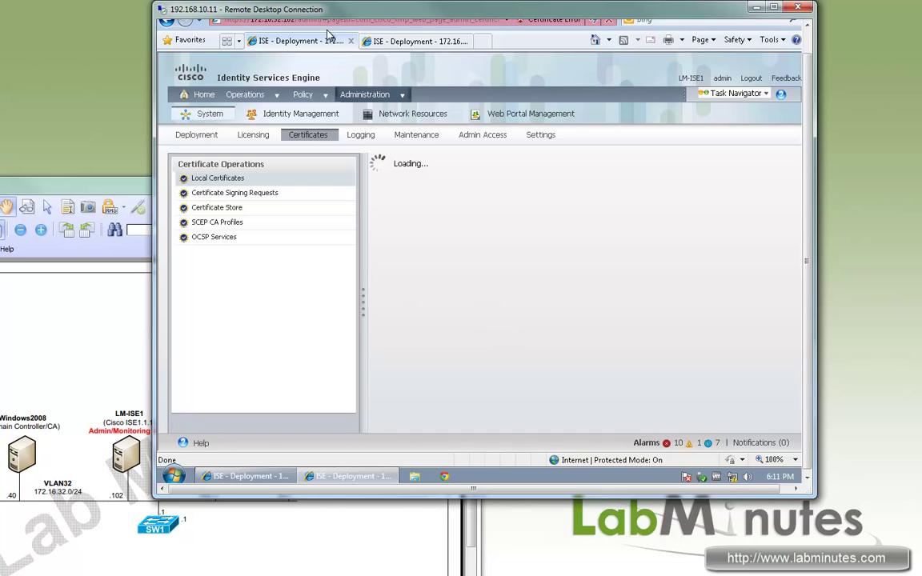
Step: Enter subject CN=LM-ISE1.LABMINUTES.COM,OU=IT,O=LABMINUTES,S=CA,C=US, fix the typo, and submit
left_click(364, 95)
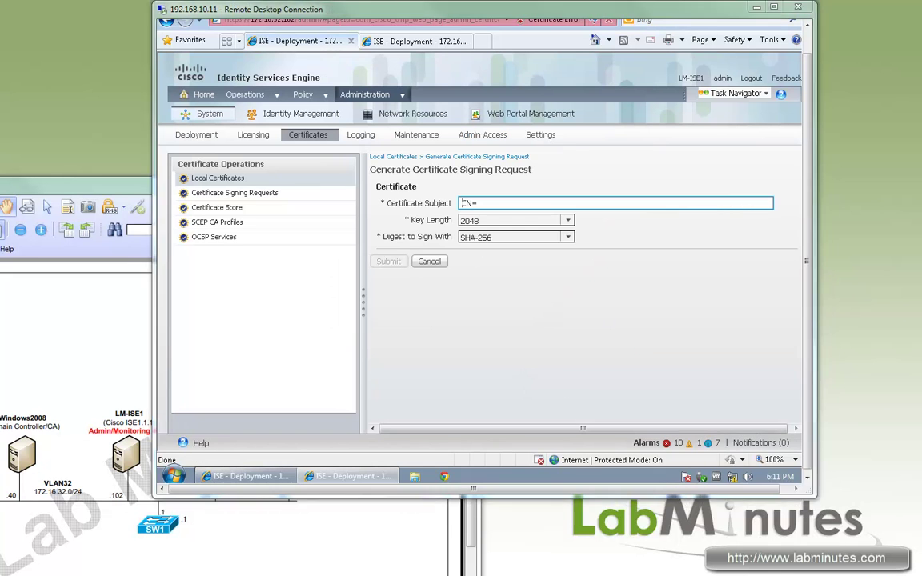
left_click(501, 203)
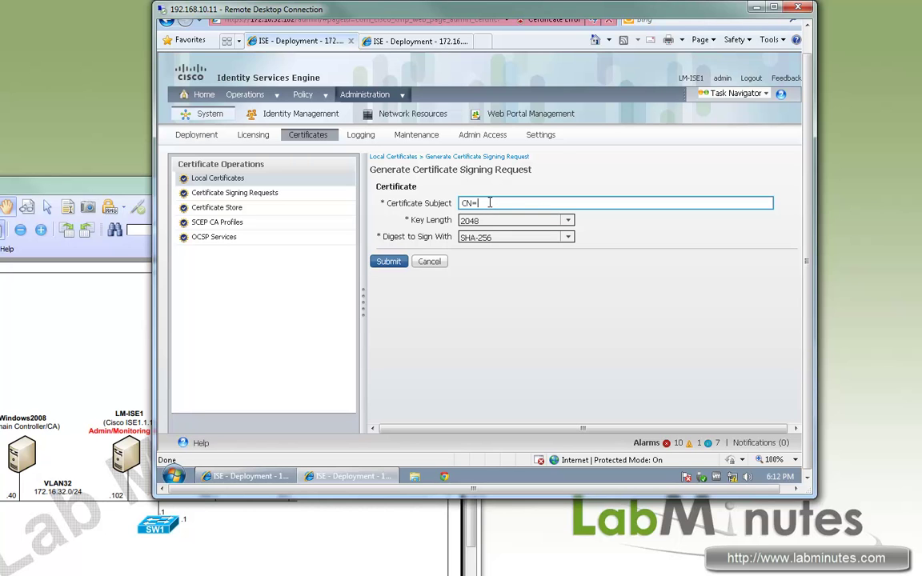
type("LM-ISE1.LABMINUTES.COM")
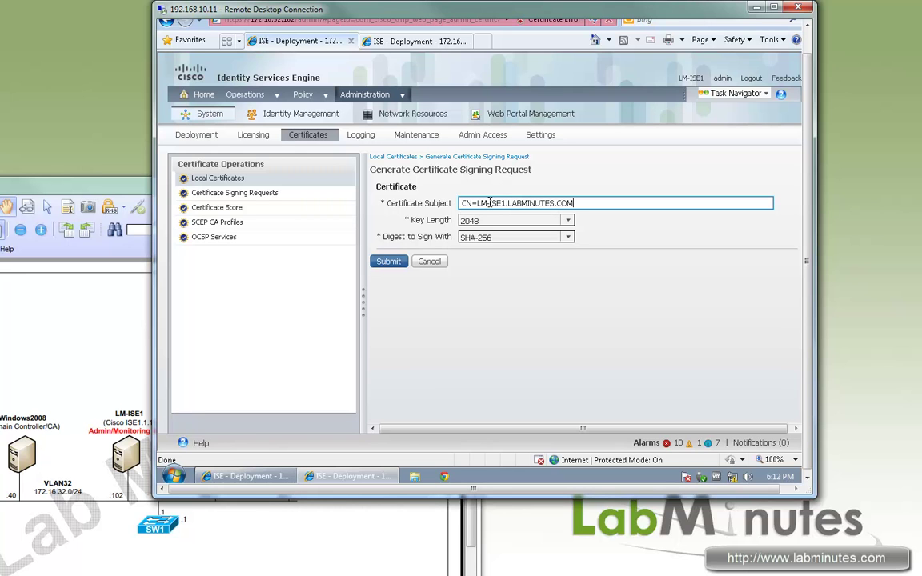
type(",OU=IT,)=LABMINUTES,S=CA,")
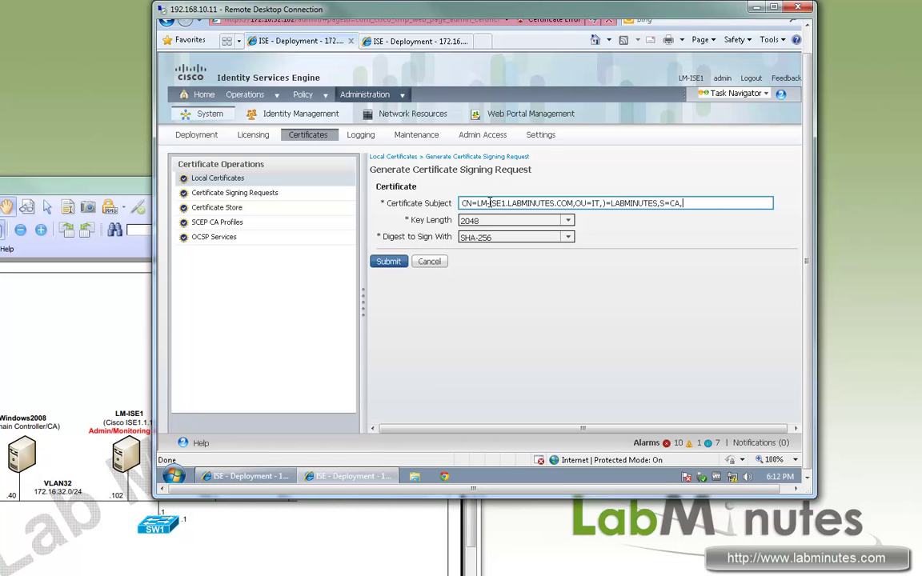
type("C=US")
left_click_drag(703, 204, 448, 203)
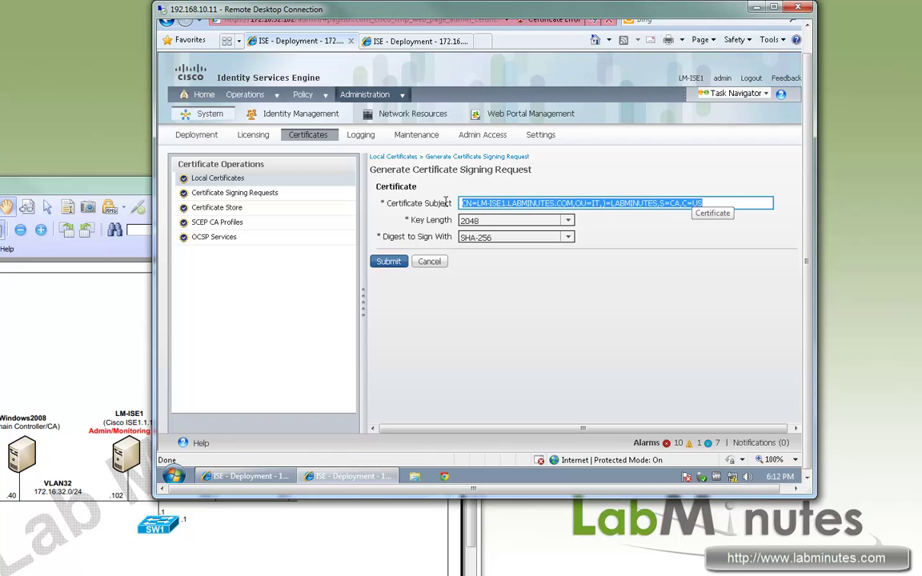
left_click(605, 203)
key("BackSpace")
type("O")
left_click_drag(706, 204, 490, 278)
key("ctrl+c")
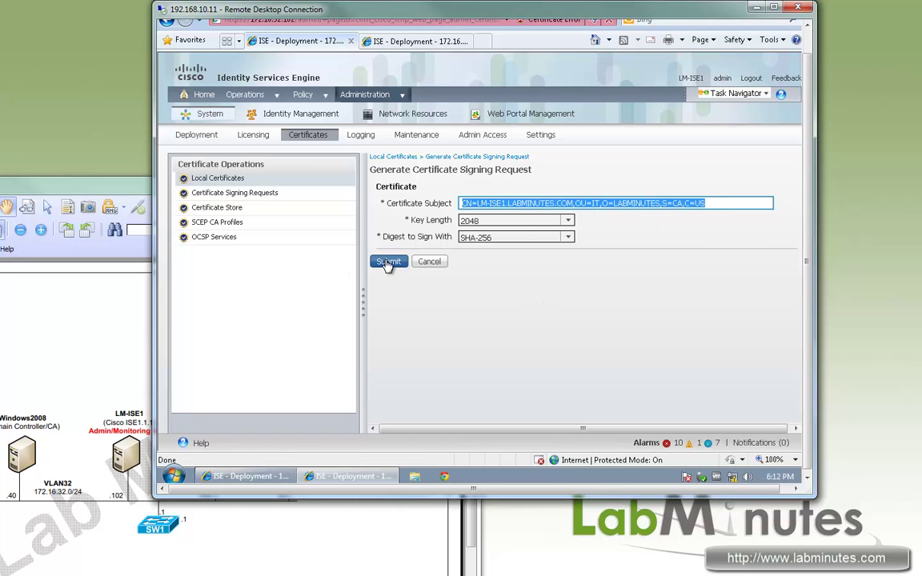
left_click(389, 262)
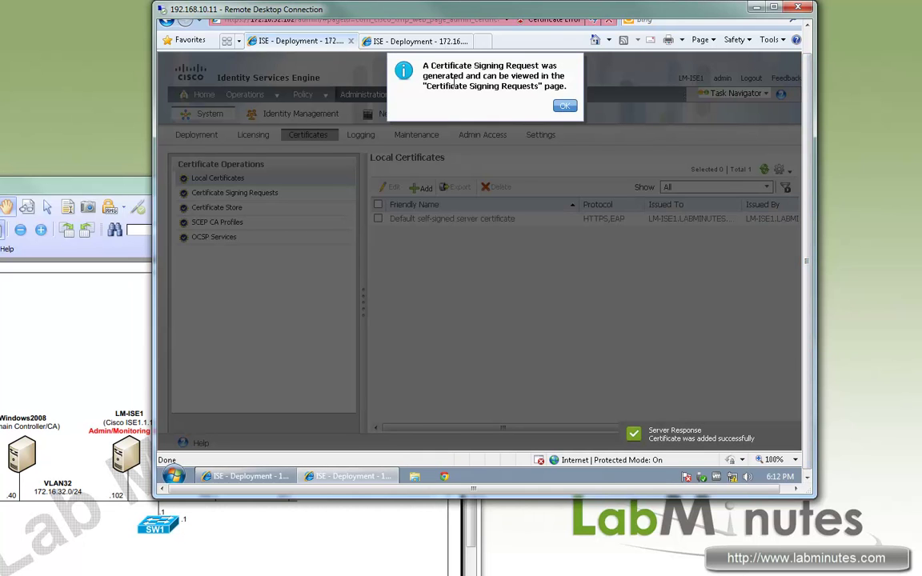
Step: Start a new certificate signing request on LM-ISE2's Local Certificates
left_click(564, 105)
left_click(416, 41)
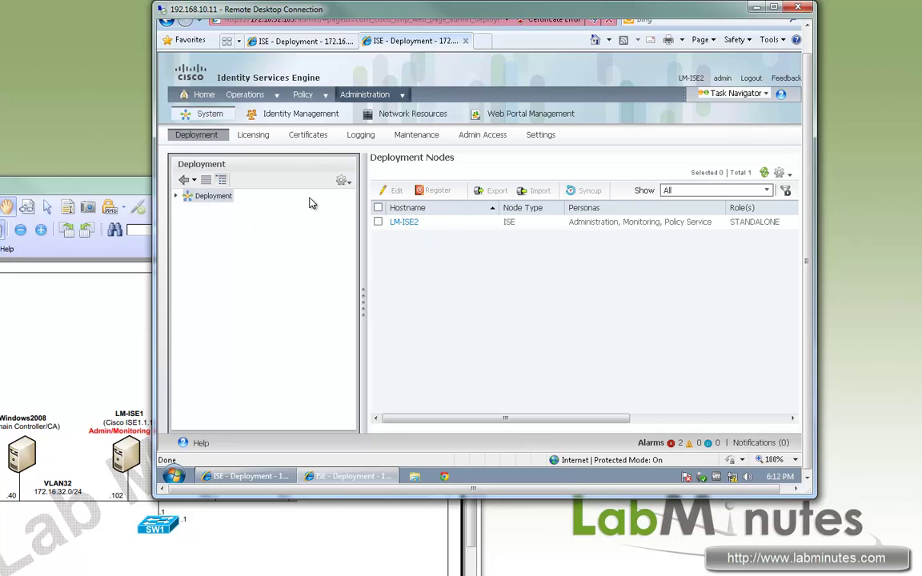
left_click(312, 136)
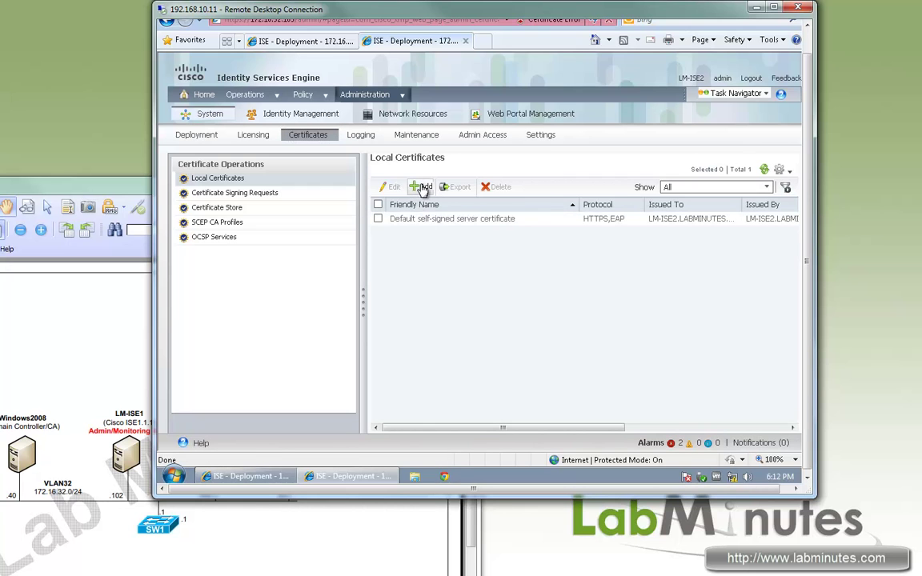
left_click(422, 189)
left_click(453, 229)
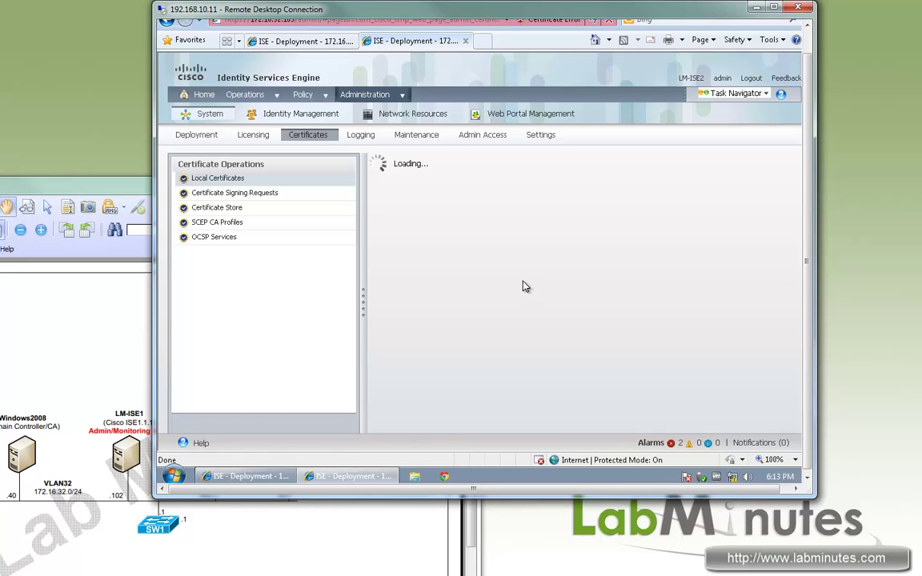
Step: Submit the LM-ISE2 request with subject CN=LM-ISE2.LABMINUTES.COM,OU=IT,O=LABMINUTES,S=CA,C=US
triple_click(525, 205)
key("ctrl+v")
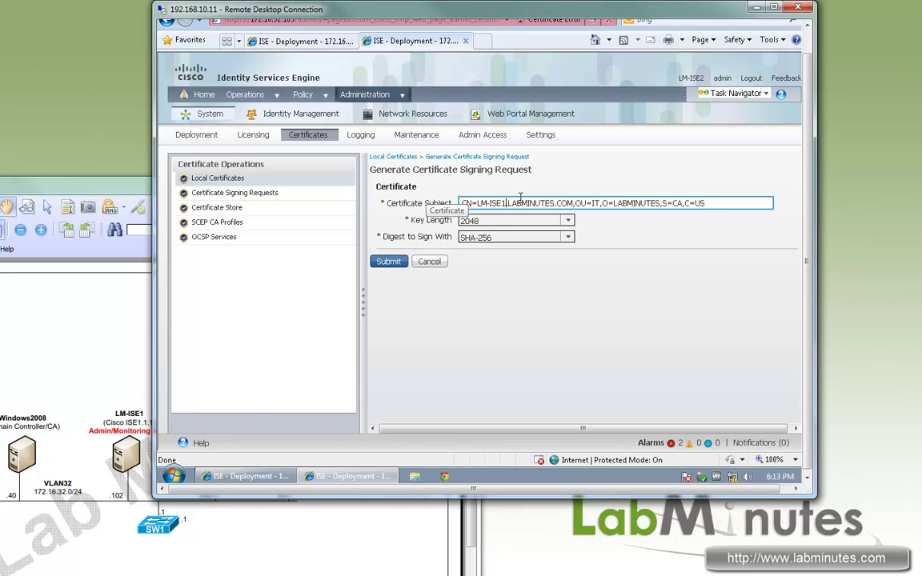
key("BackSpace")
type("2")
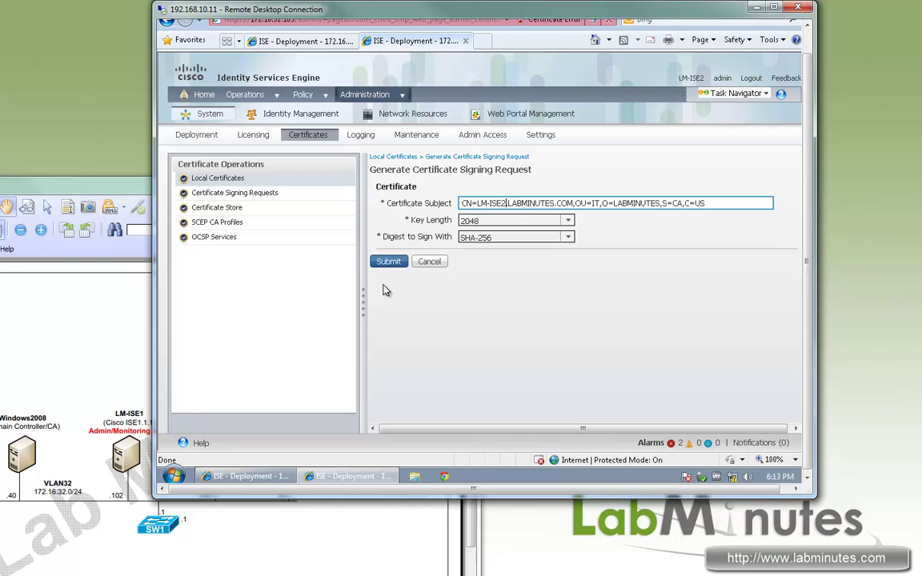
left_click(389, 264)
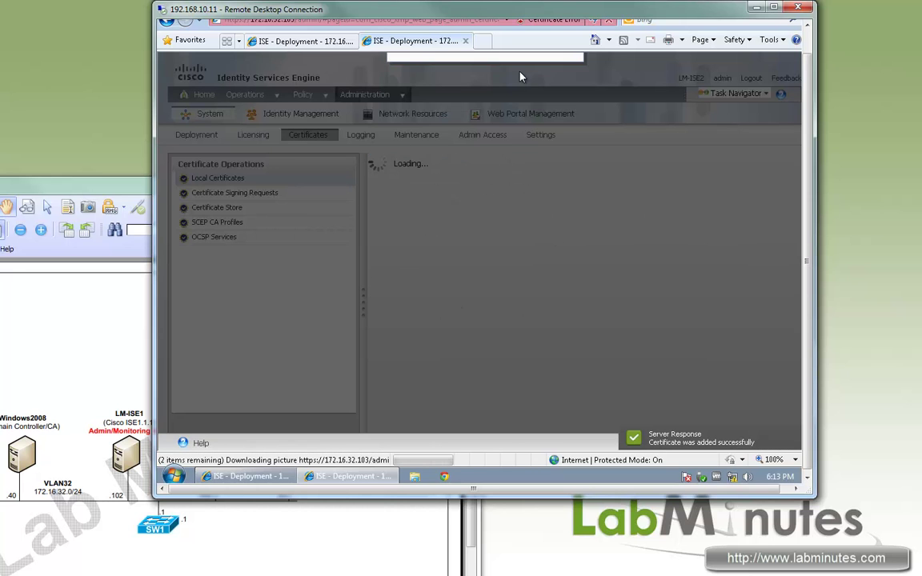
left_click(622, 105)
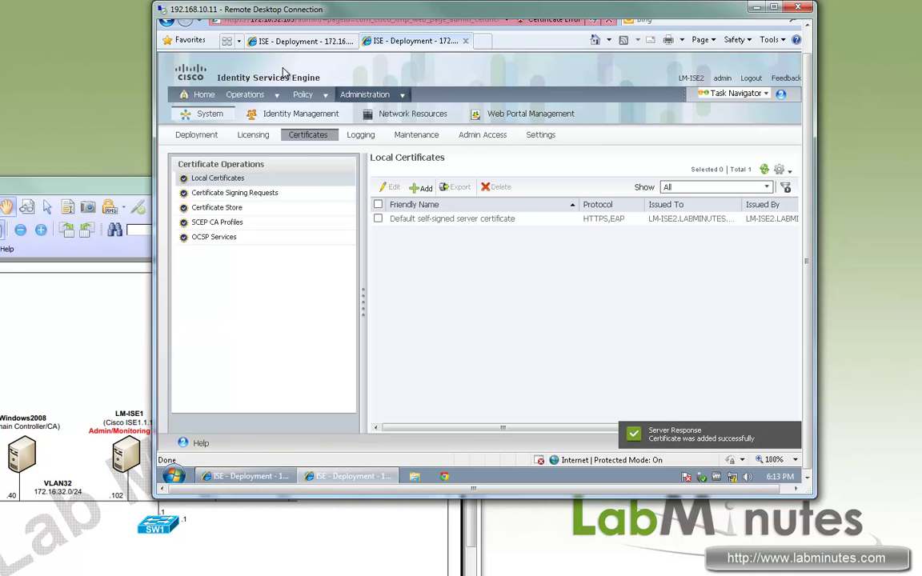
left_click(309, 42)
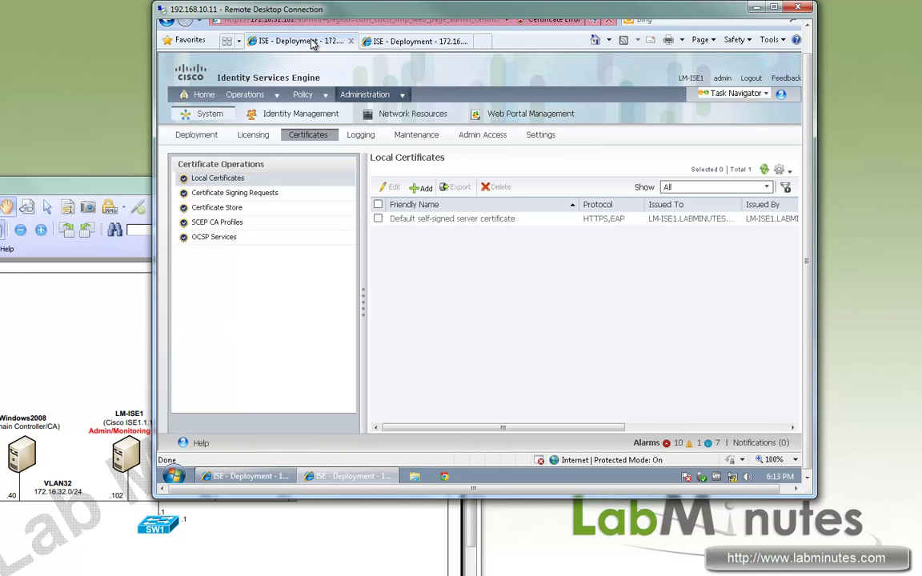
Step: Export LM-ISE1's certificate signing request and save it as LM-ISE1_CSR
left_click(259, 196)
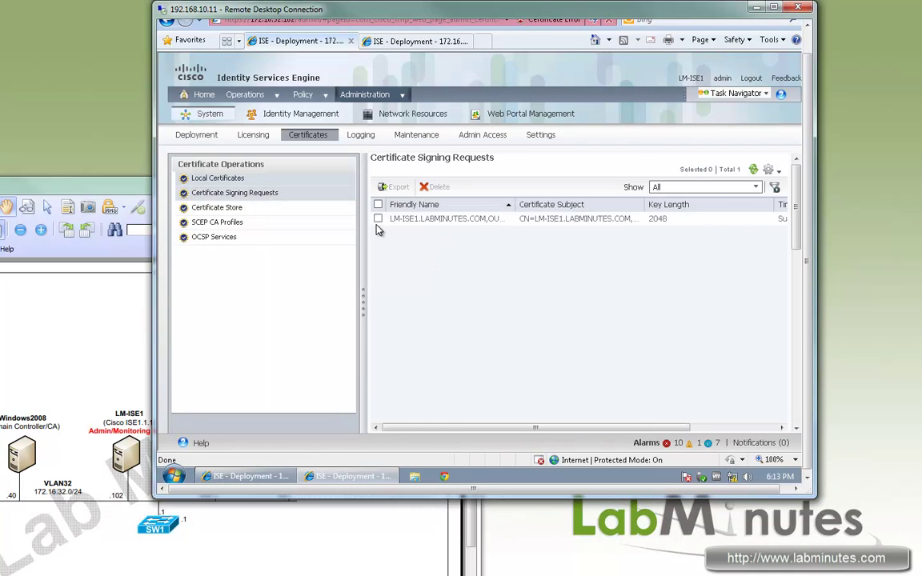
left_click(379, 220)
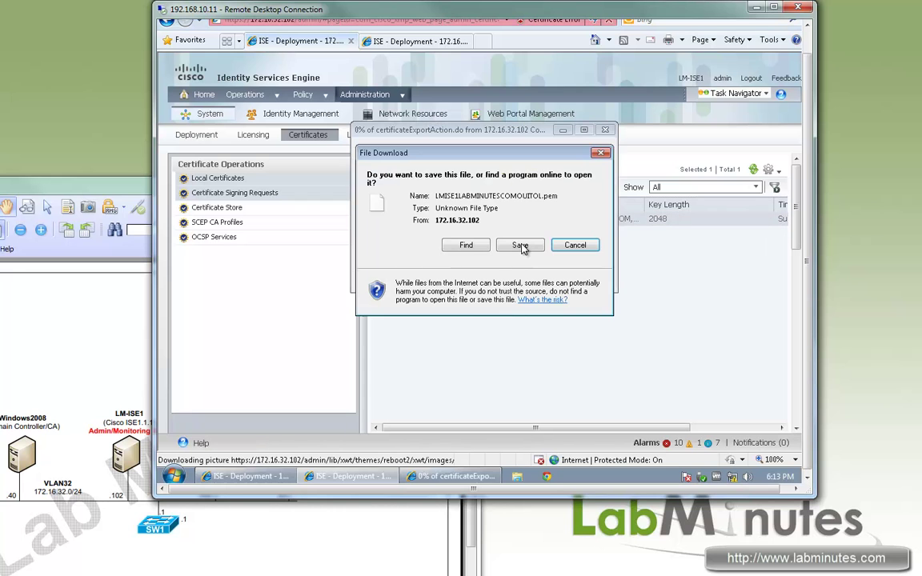
left_click(538, 244)
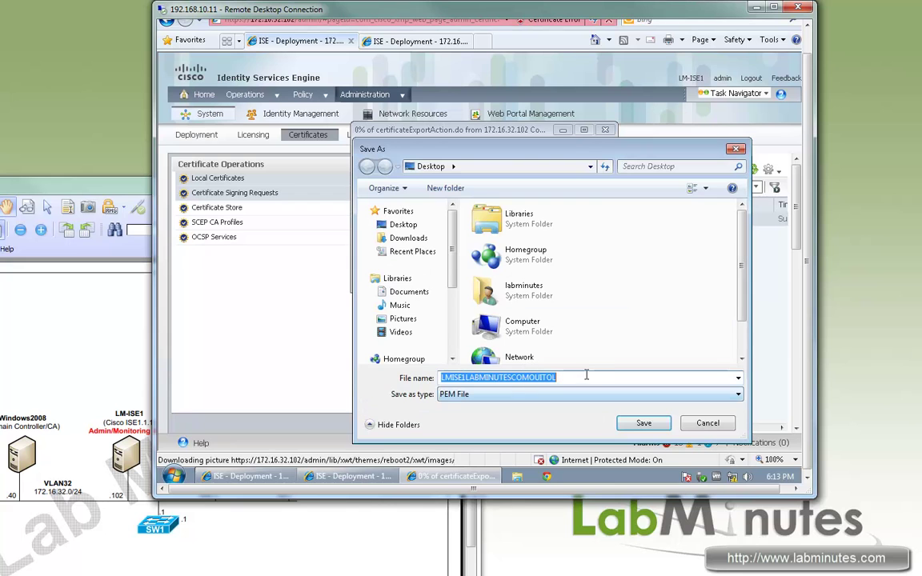
type("LM-ISE")
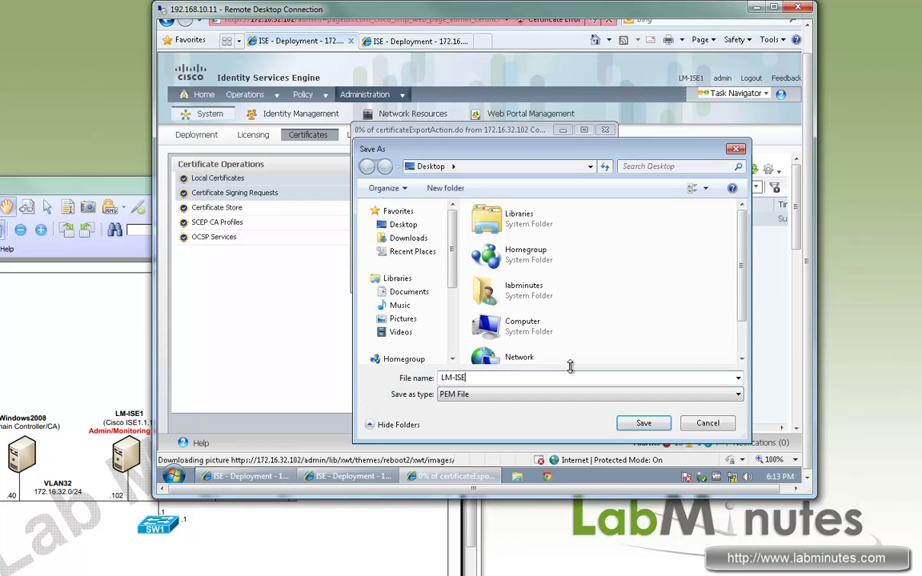
type("1_CSR")
left_click(667, 425)
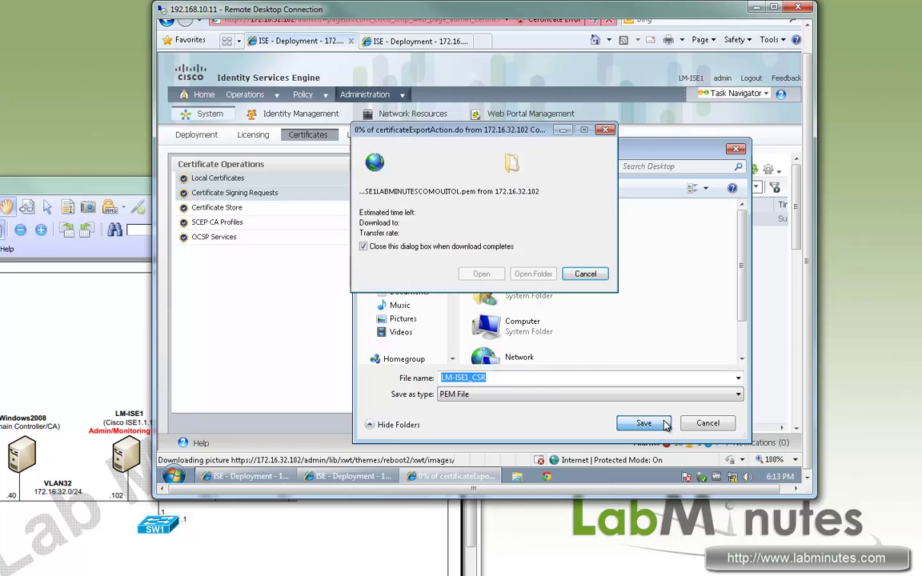
Step: Export LM-ISE2's certificate signing request as LM-ISE2_CSR, then minimize the browser
left_click(430, 41)
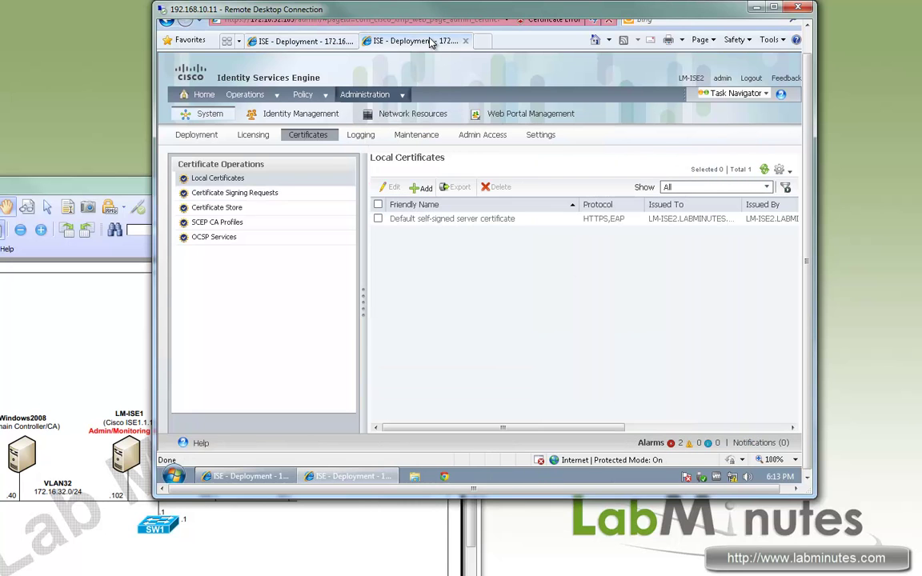
left_click(233, 194)
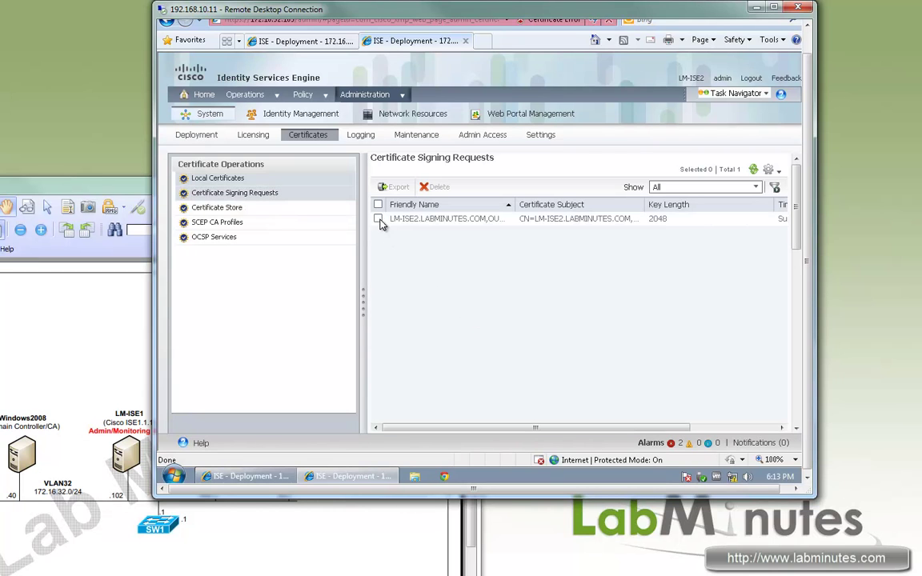
left_click(378, 219)
left_click(395, 186)
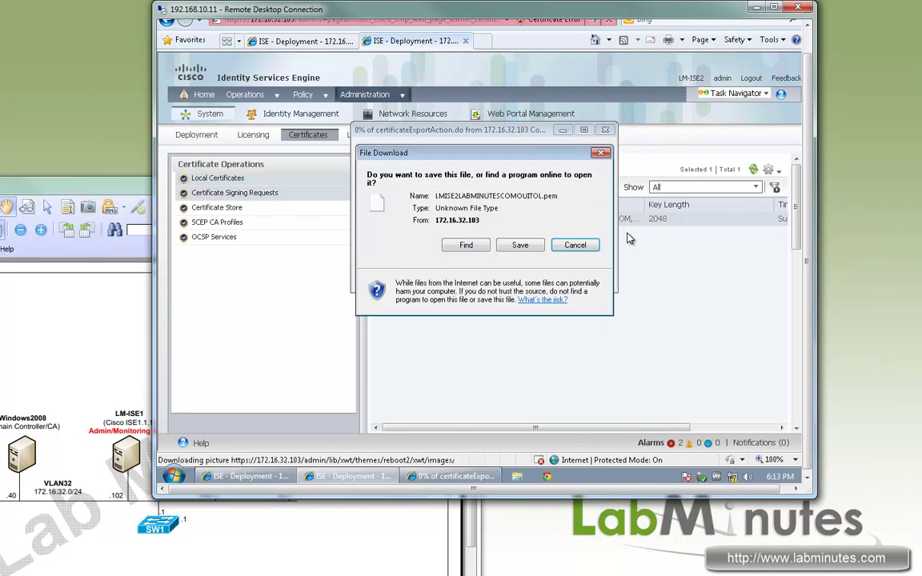
left_click(519, 245)
key("End")
key("ctrl+a")
type("LM-")
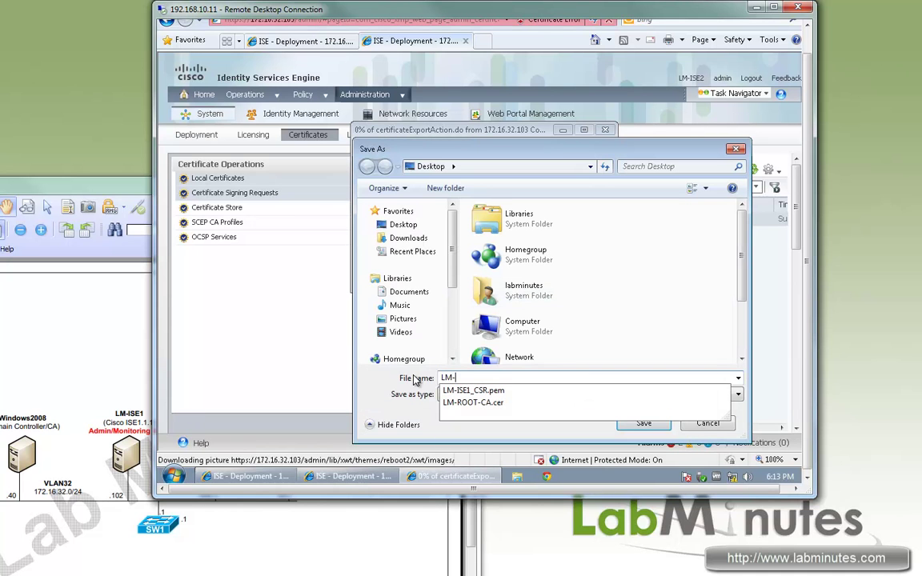
type("ISE2")
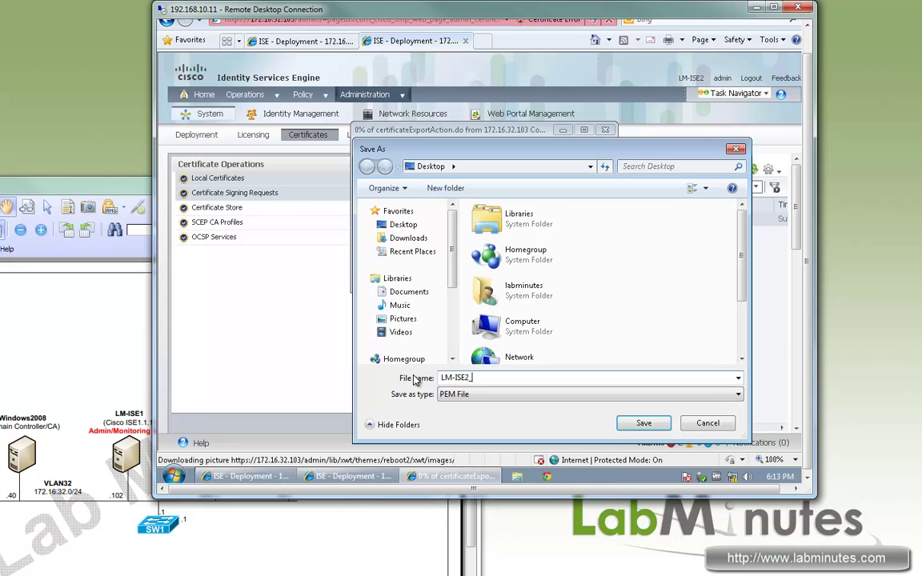
type("_CSR")
key("Return")
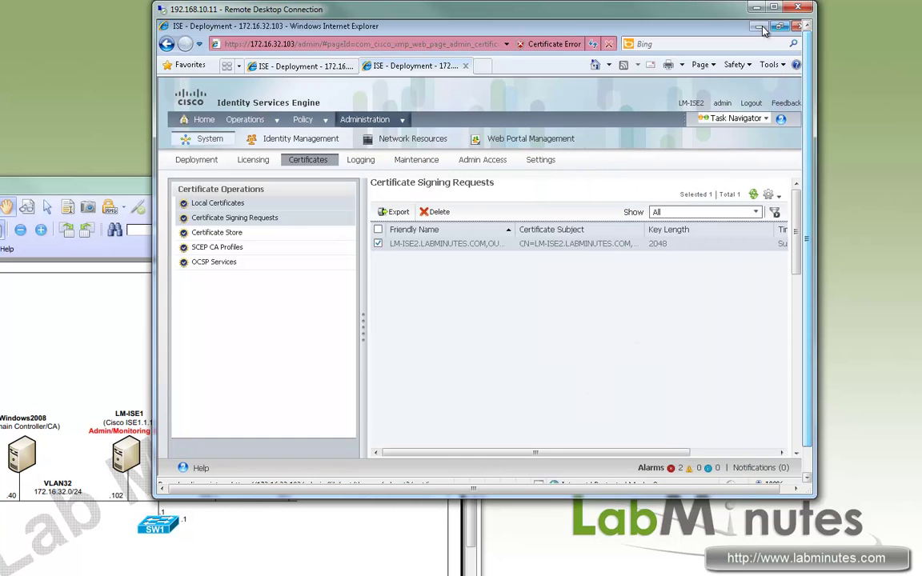
left_click(756, 27)
left_click_drag(212, 479, 164, 376)
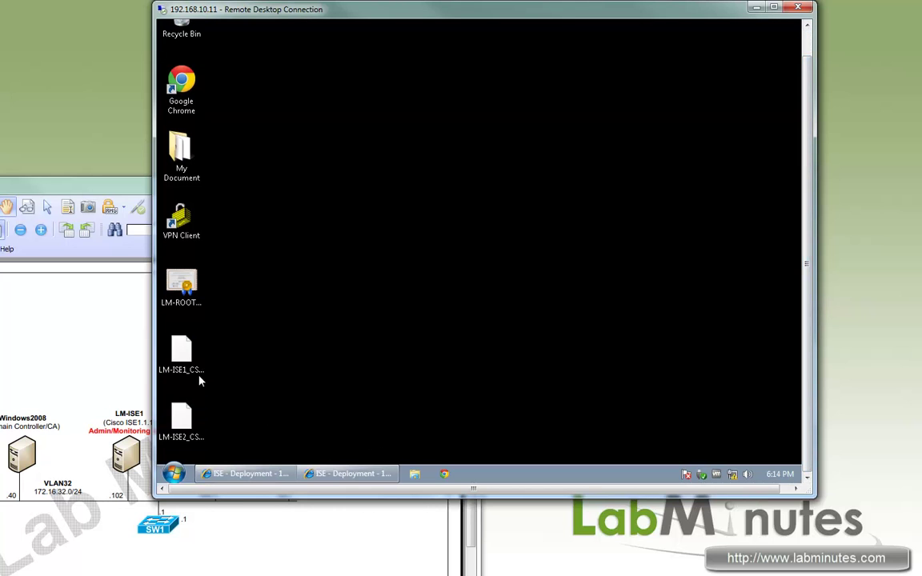
Step: Launch Notepad and drop LM-ISE1_CSR.pem into it to show the request text
left_click(184, 352)
left_click(258, 389)
left_click(174, 474)
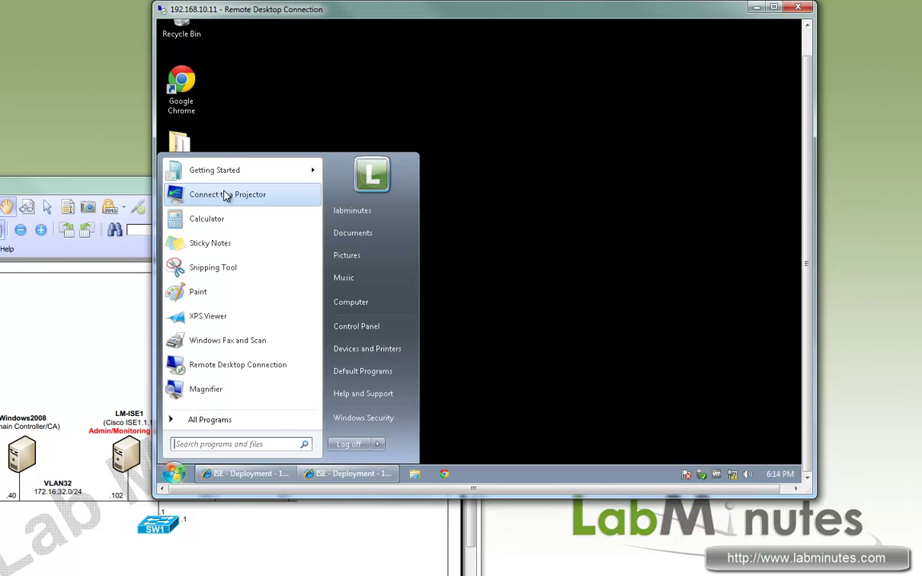
left_click(245, 440)
type("no")
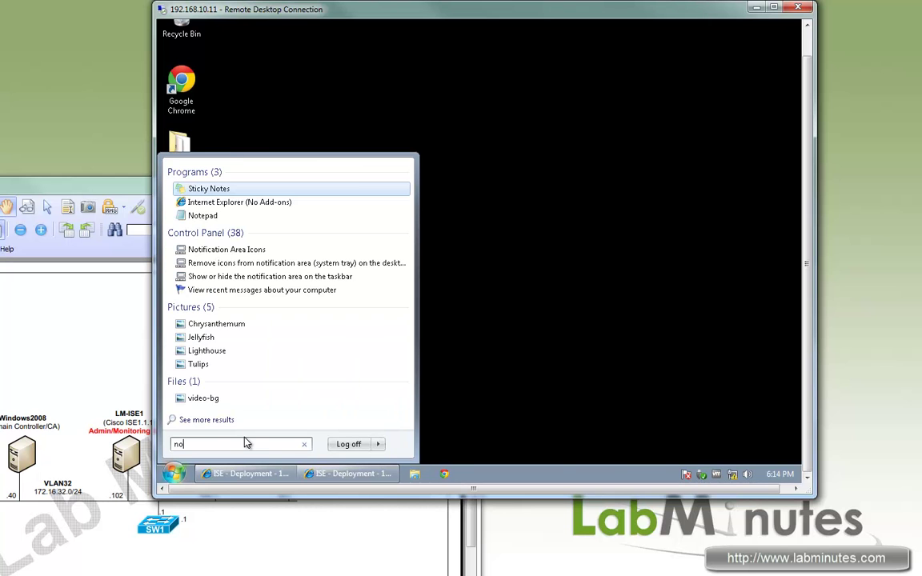
type("tepad")
key("Return")
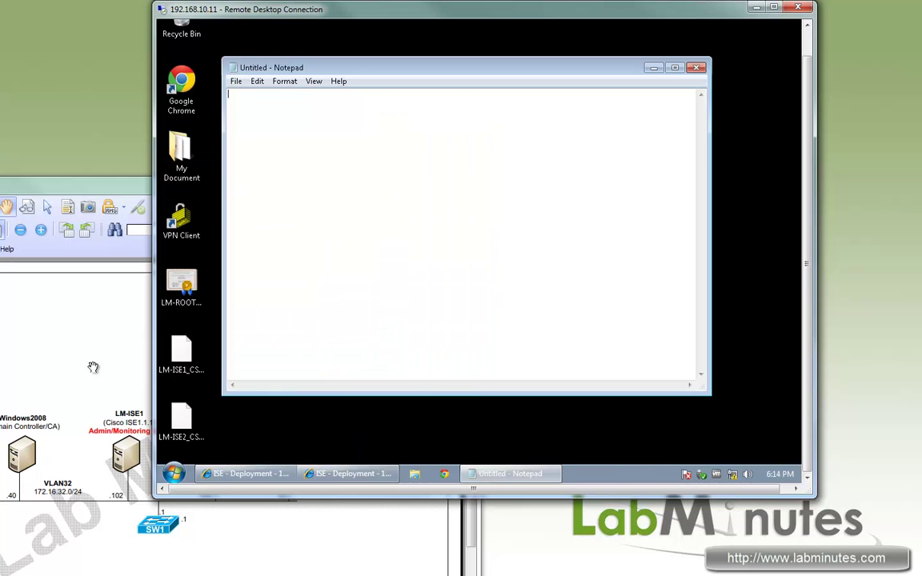
left_click_drag(195, 362, 336, 240)
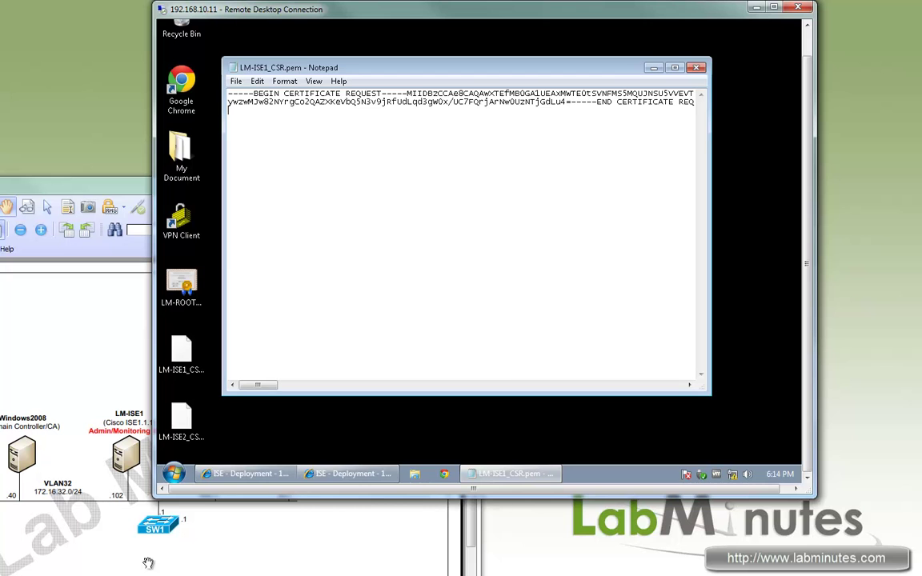
left_click(353, 474)
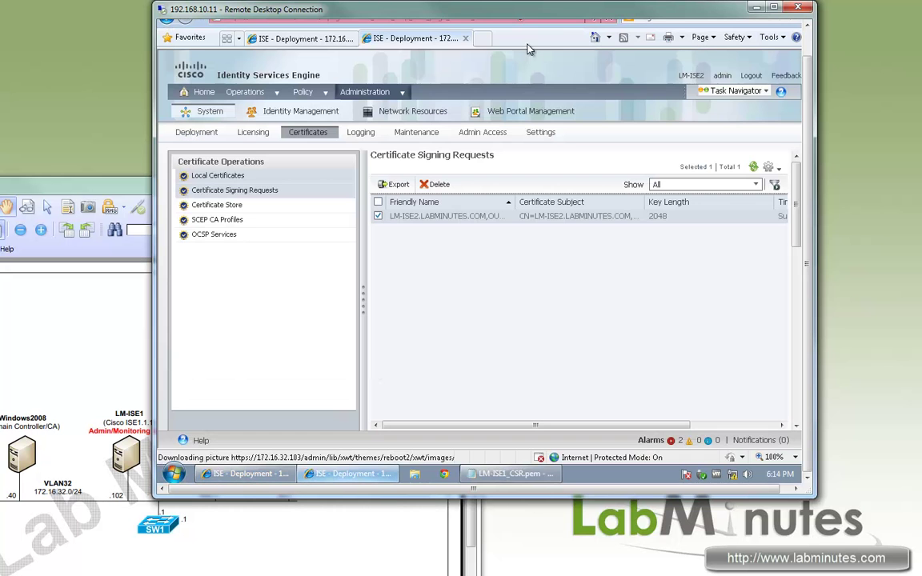
left_click(482, 39)
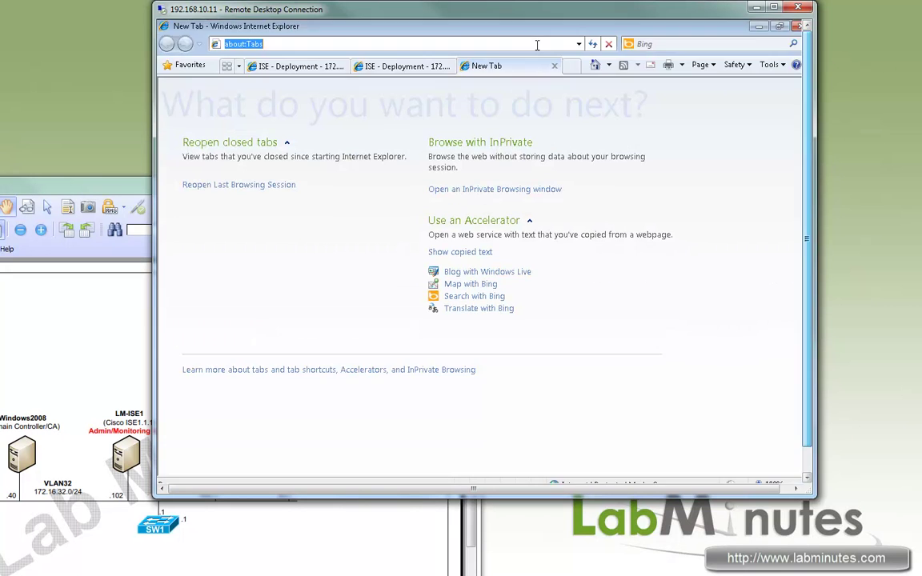
type("https://")
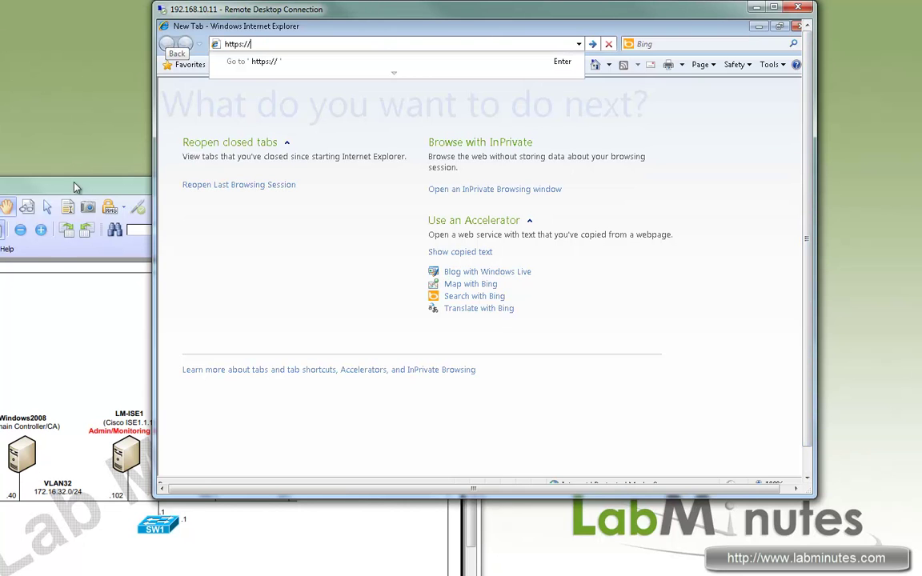
mouse_move(76, 188)
left_mouse_down()
mouse_move(156, 195)
mouse_move(90, 184)
left_mouse_up()
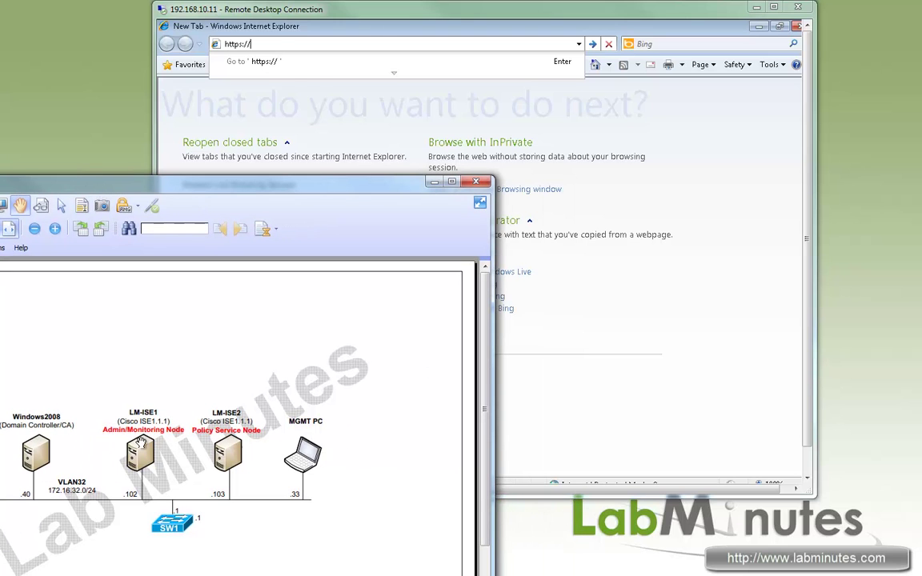
left_click(281, 44)
type("https://172.16.32.40/")
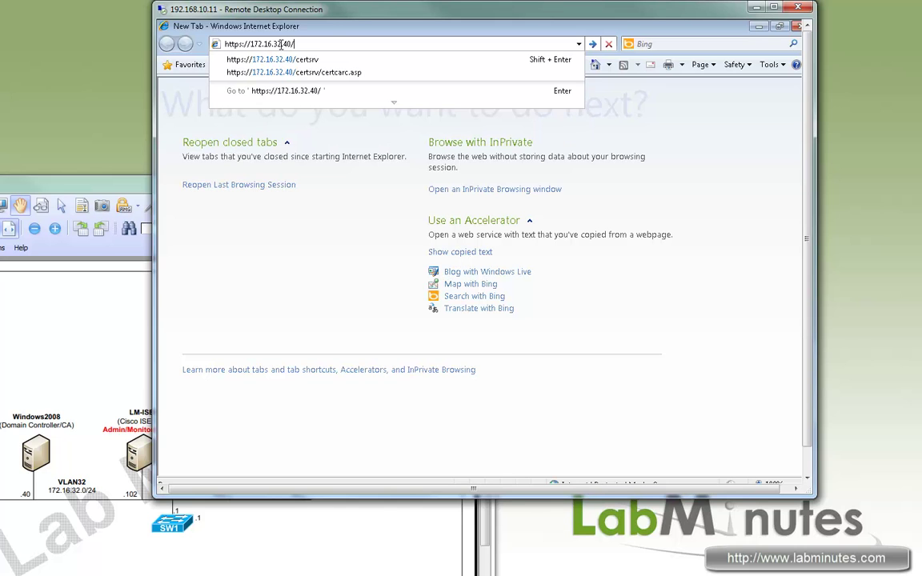
type("certsrv")
key("Return")
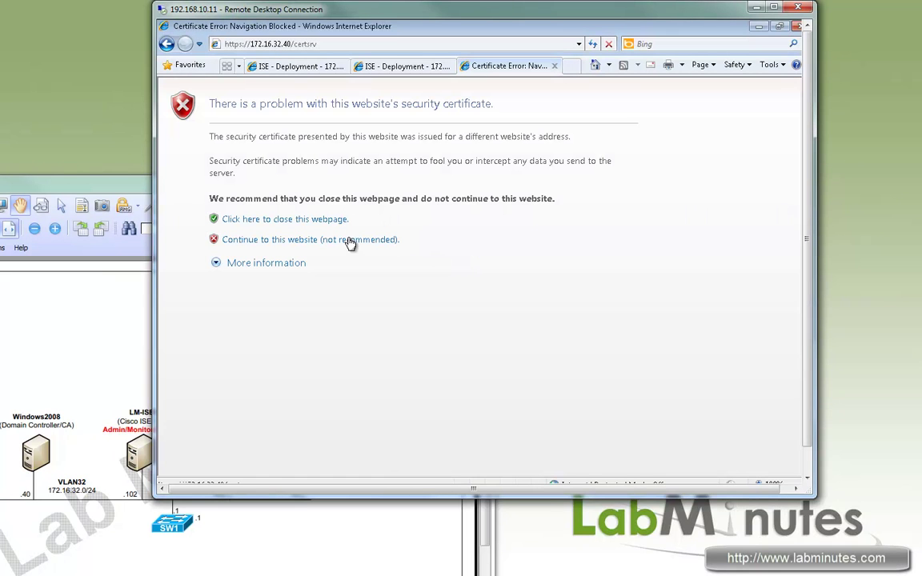
left_click(311, 240)
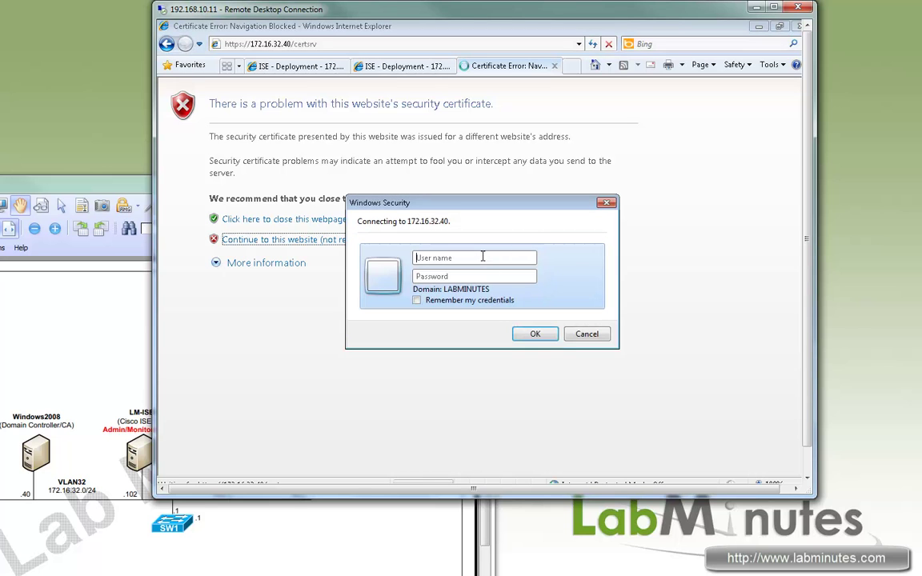
type("administrator")
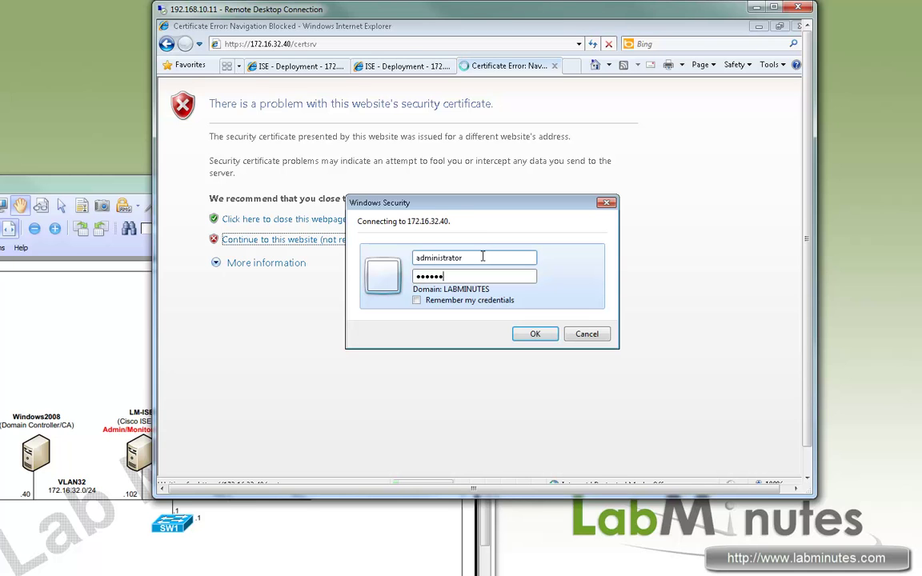
key("Return")
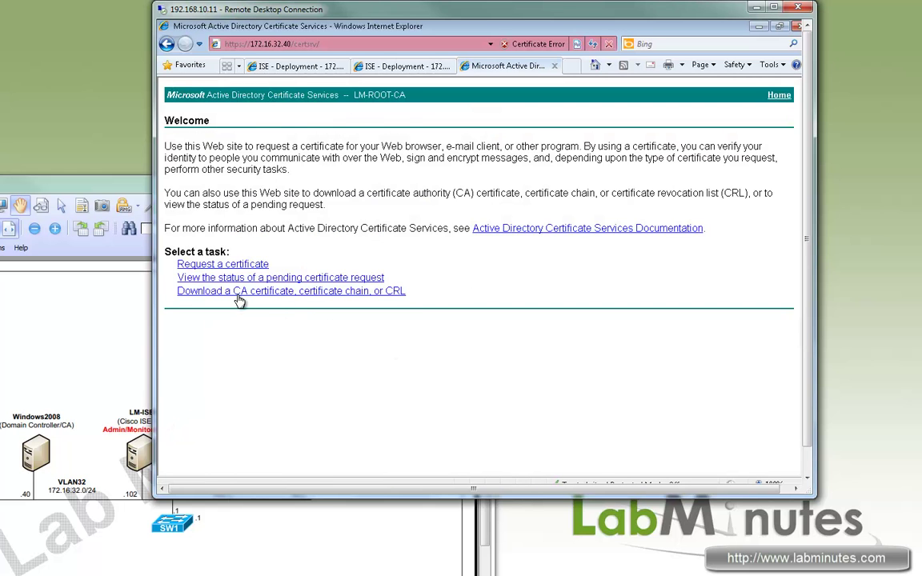
Step: Download the Base 64 CA certificate to the desktop as LM-ROOT-CA, replacing the existing file
left_click(238, 293)
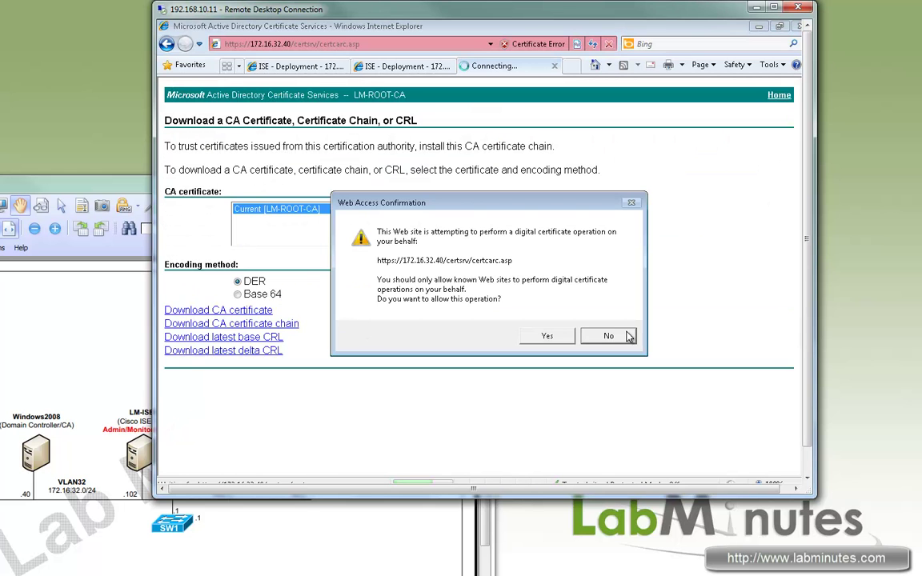
left_click(553, 337)
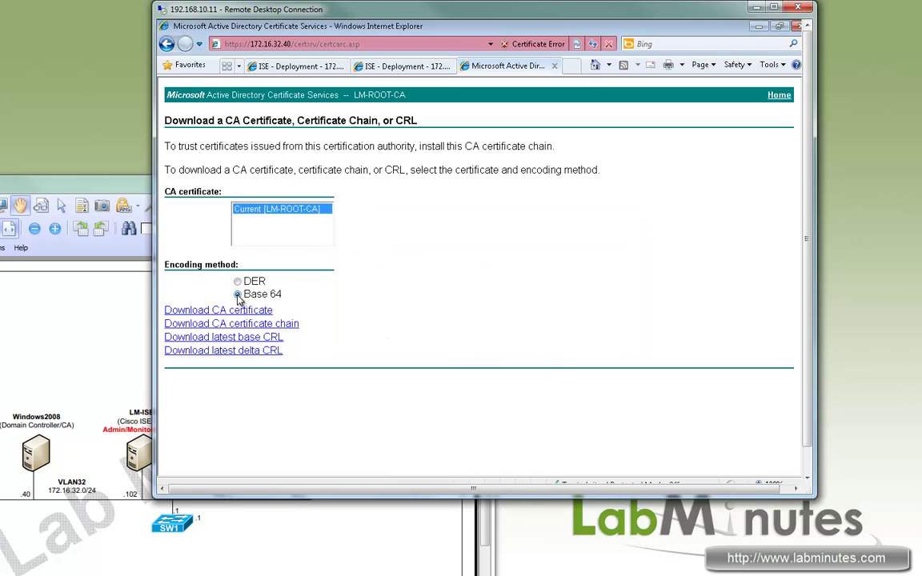
left_click(266, 311)
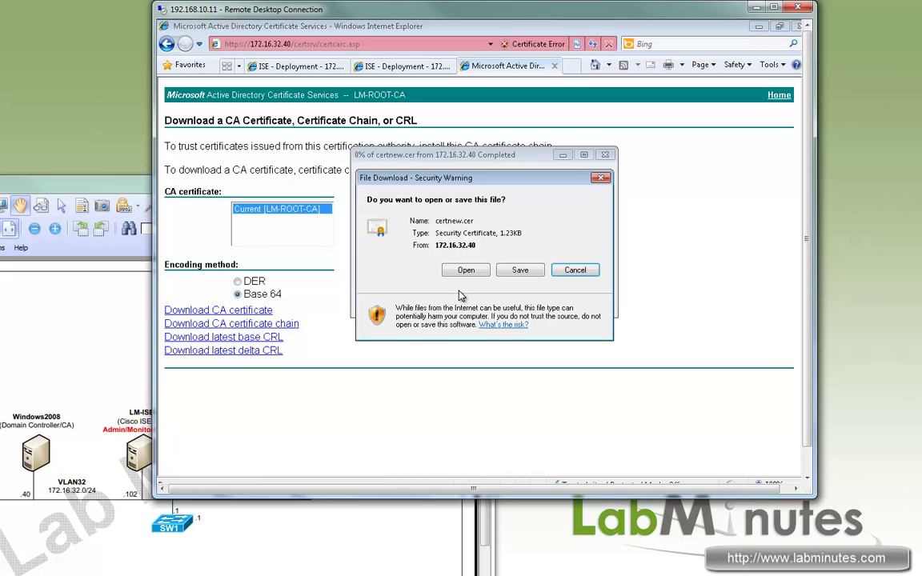
left_click(521, 271)
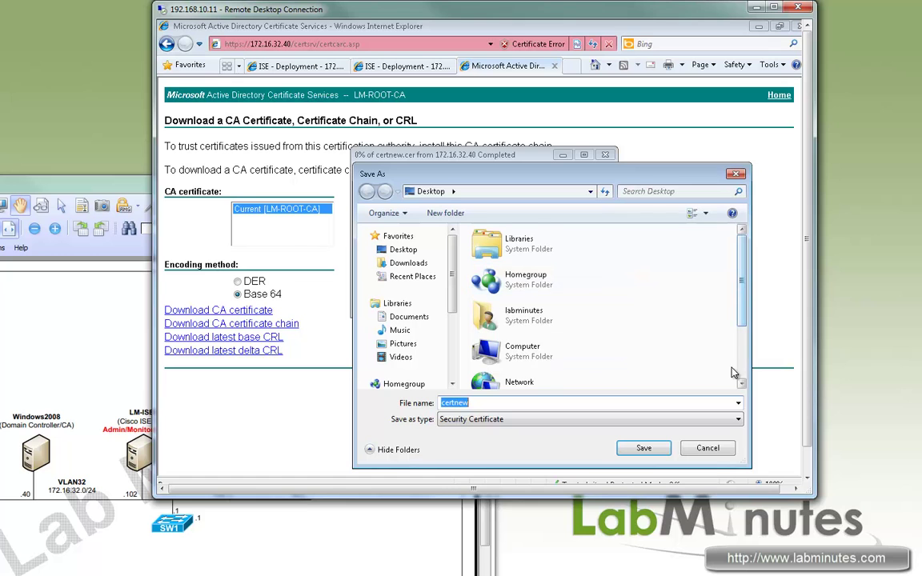
scroll(719, 369, "down", 3)
left_click(573, 377)
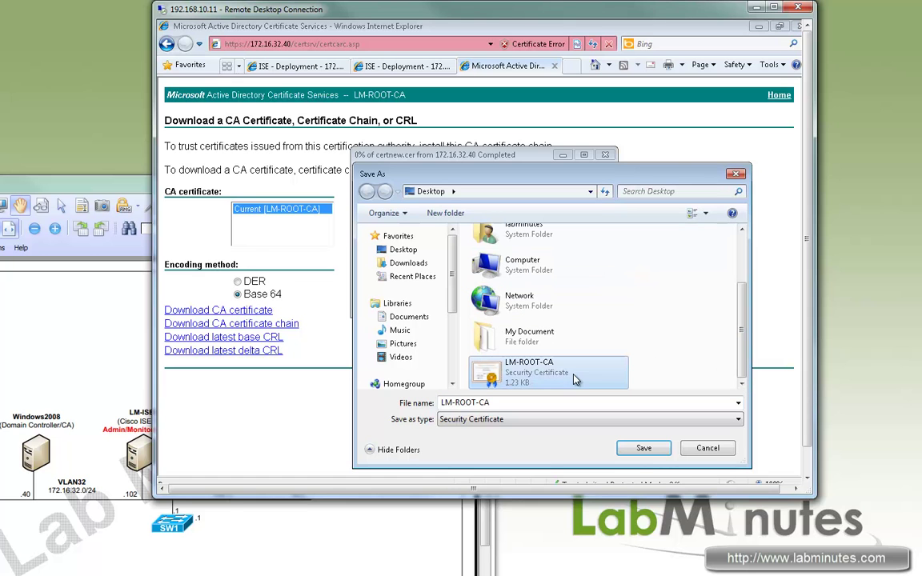
left_click(644, 449)
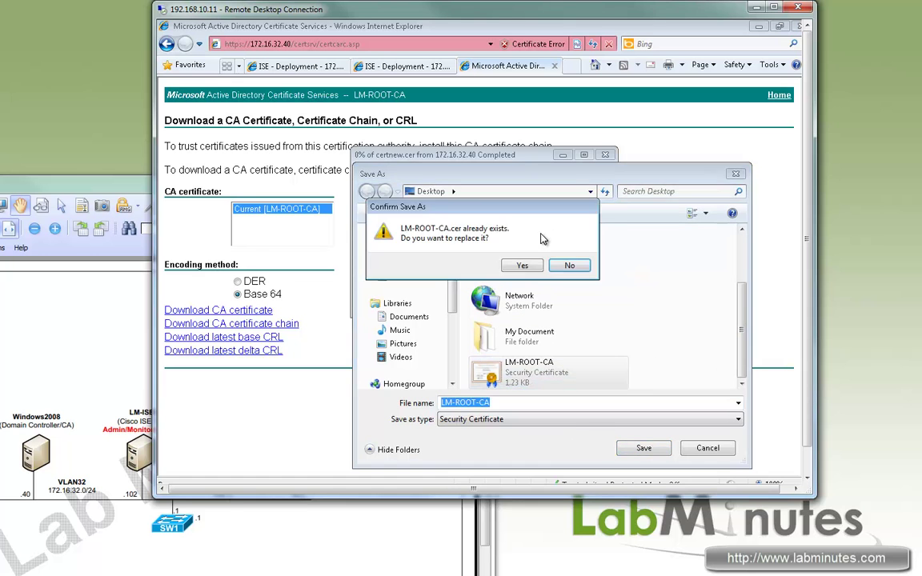
left_click(527, 263)
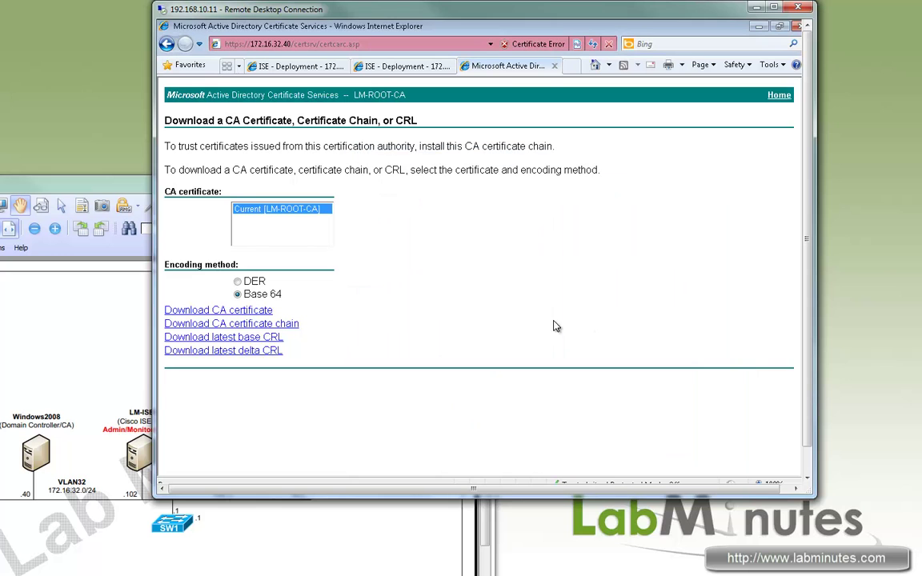
Step: Open the advanced base-64 request form and paste LM-ISE1's CSR into Saved Request
left_click(160, 41)
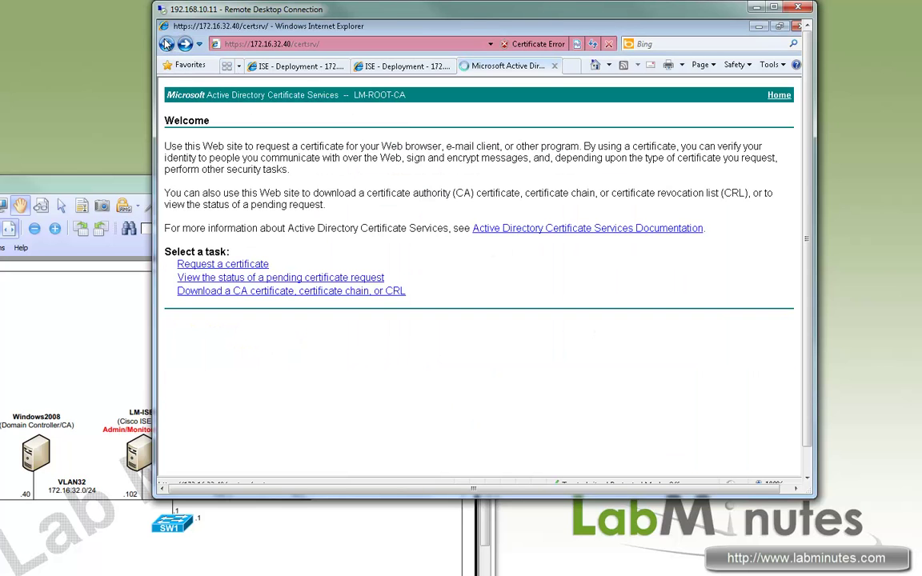
left_click(241, 268)
left_click(298, 190)
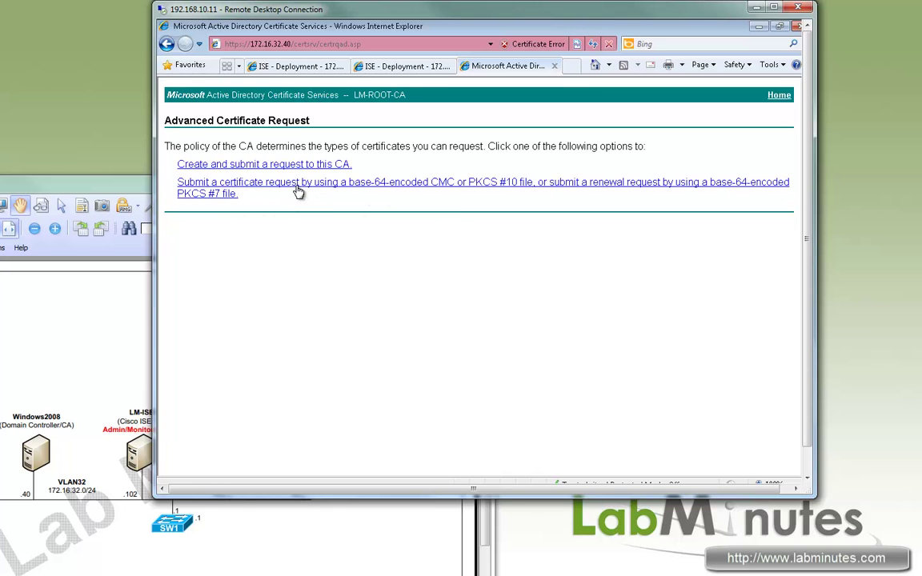
left_click(298, 189)
left_click_drag(517, 26, 445, 84)
left_click(266, 96)
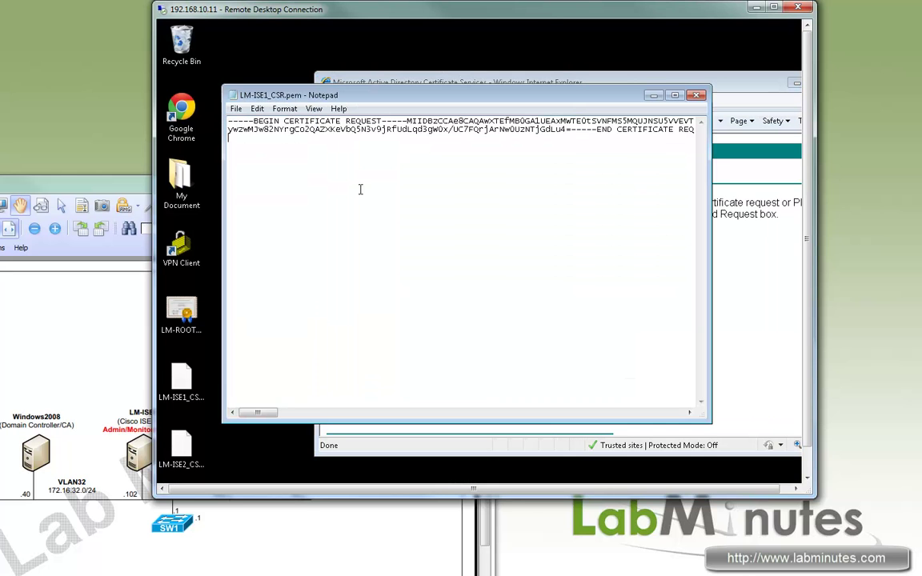
key("ctrl+a")
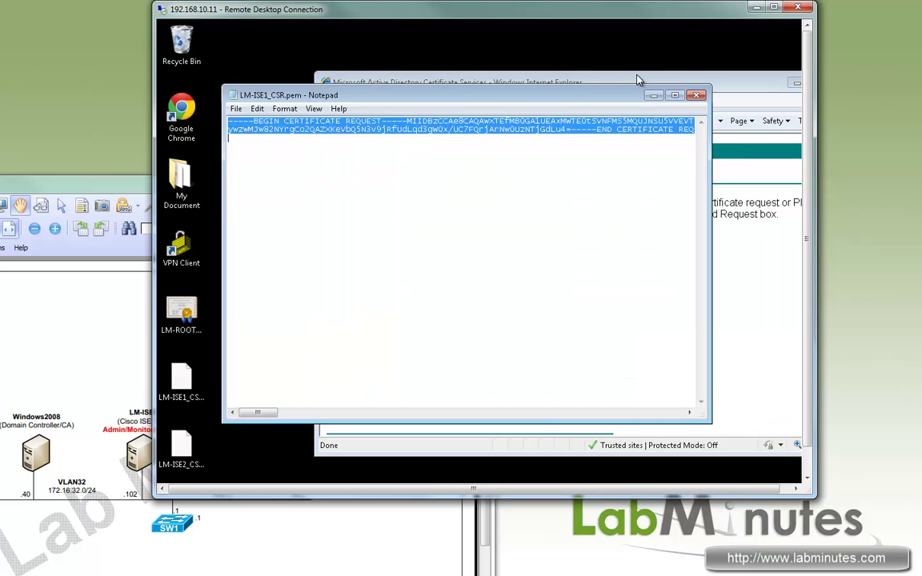
left_click_drag(636, 75, 637, 65)
left_click(467, 274)
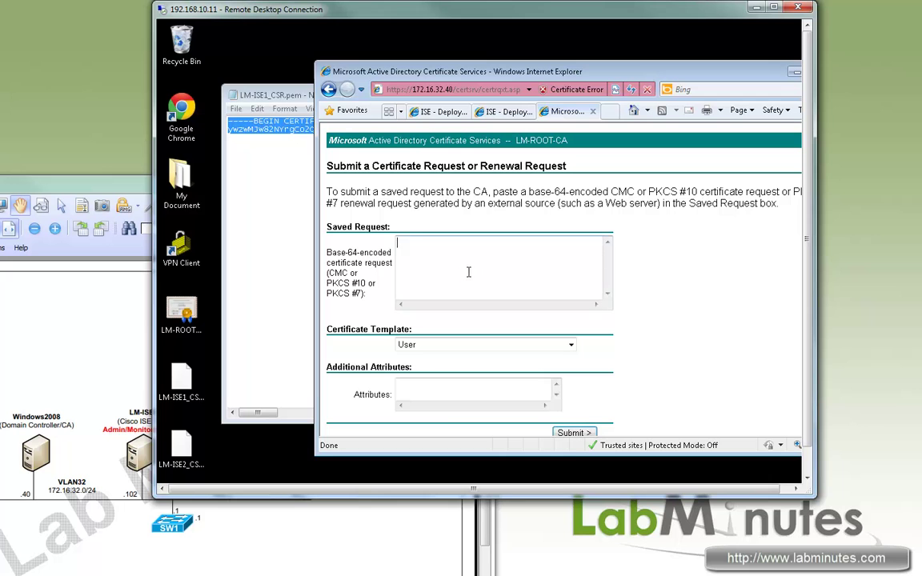
key("ctrl+v")
Step: Submit with the Web Server template and save the Base 64 certificate as LM-ISE1_CERT
left_click(571, 345)
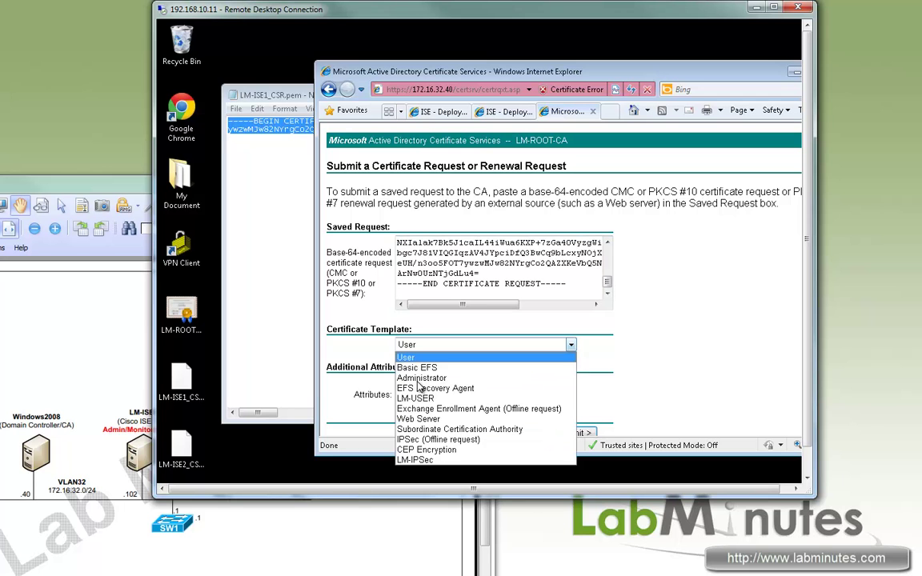
left_click(465, 420)
left_click_drag(572, 64, 572, 51)
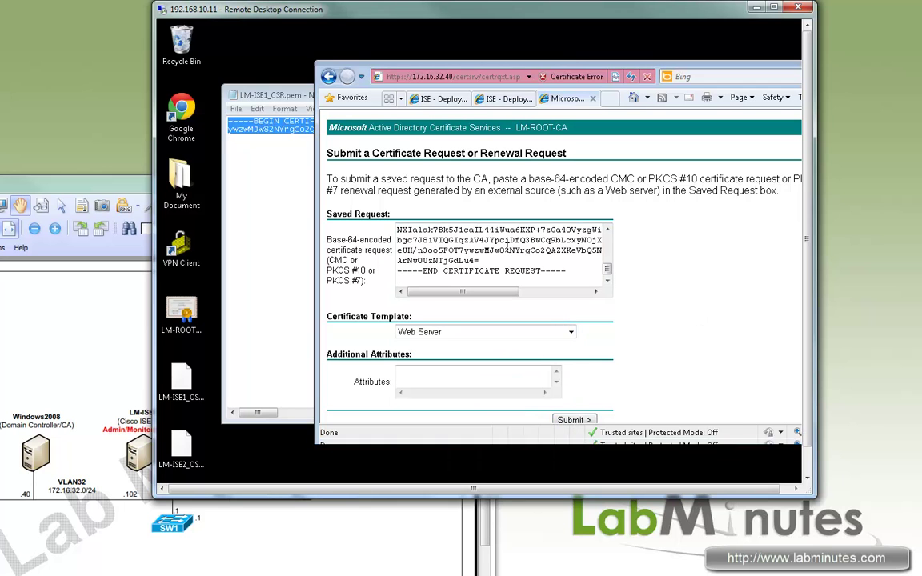
left_click(588, 422)
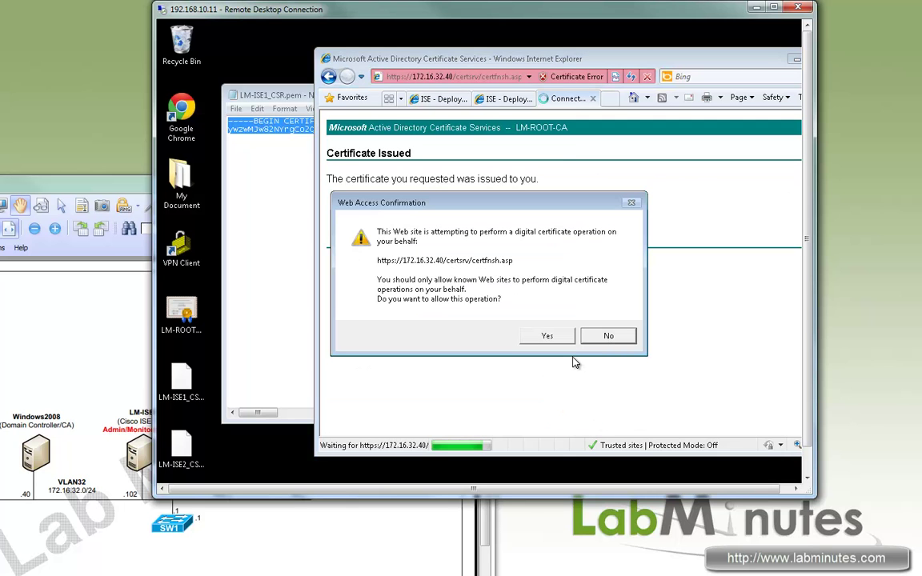
left_click(551, 335)
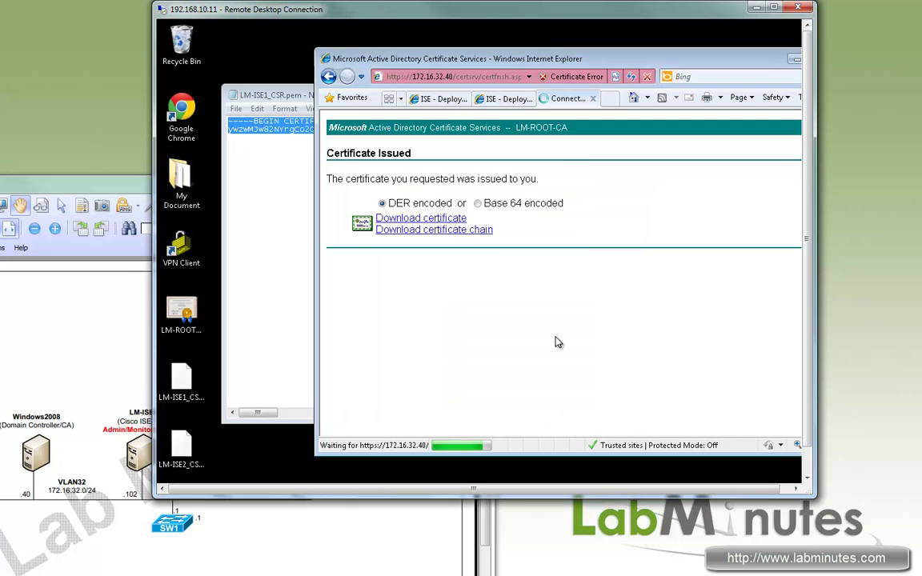
left_click(478, 203)
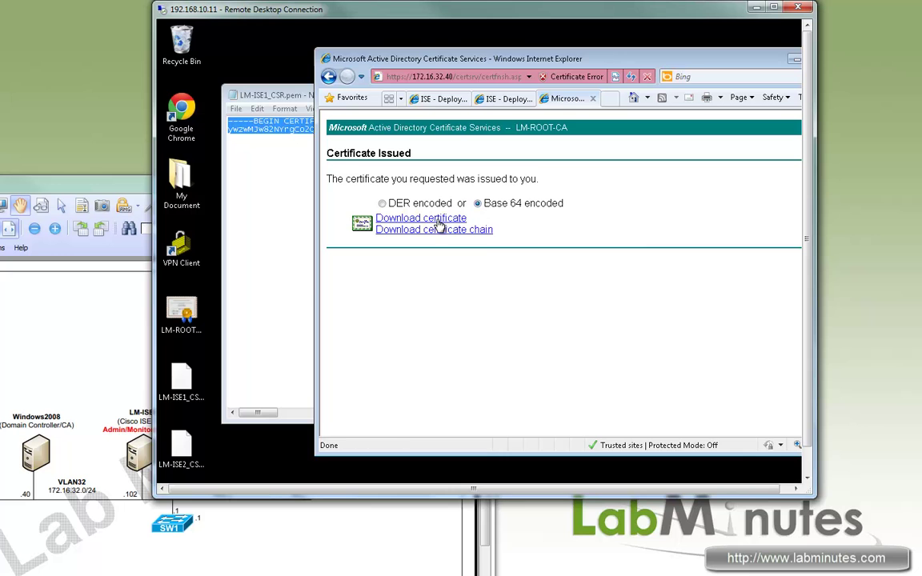
left_click(421, 218)
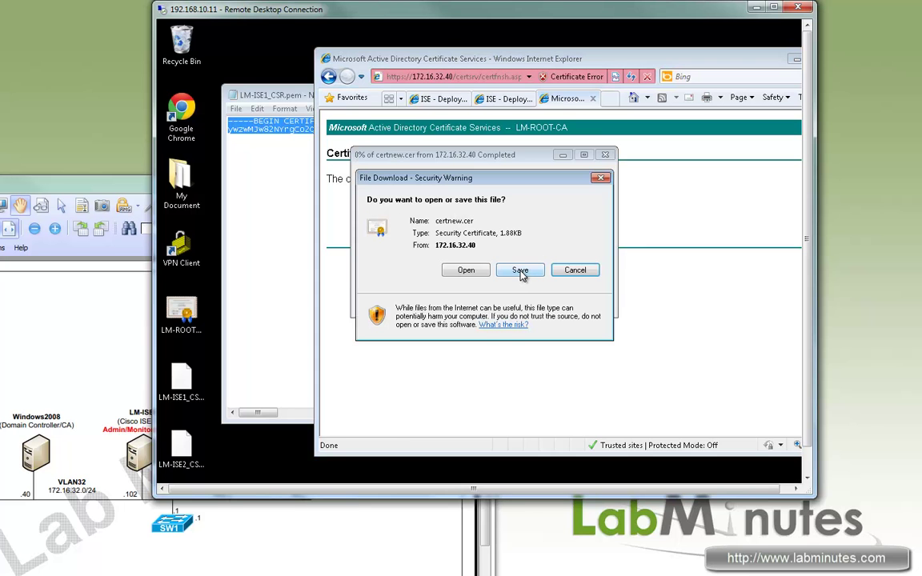
left_click(520, 271)
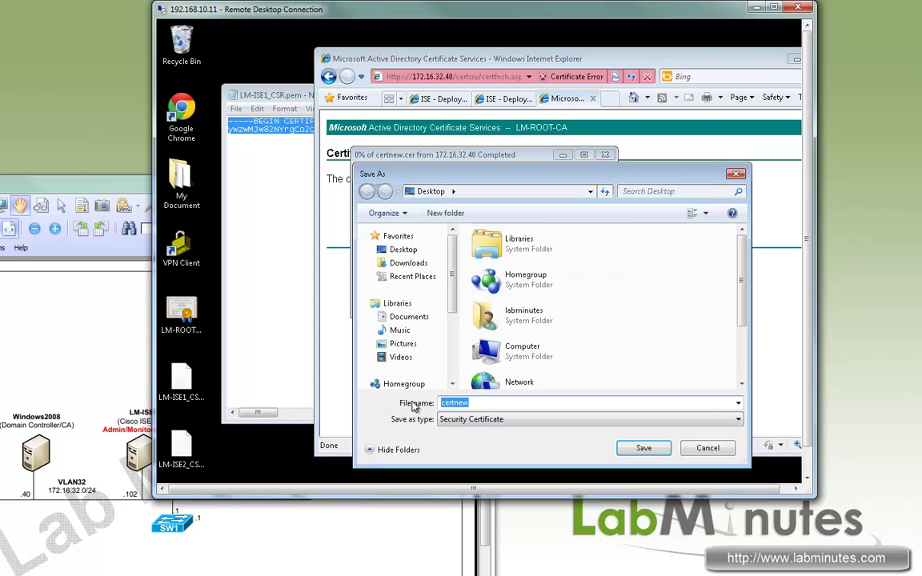
type("LM-I")
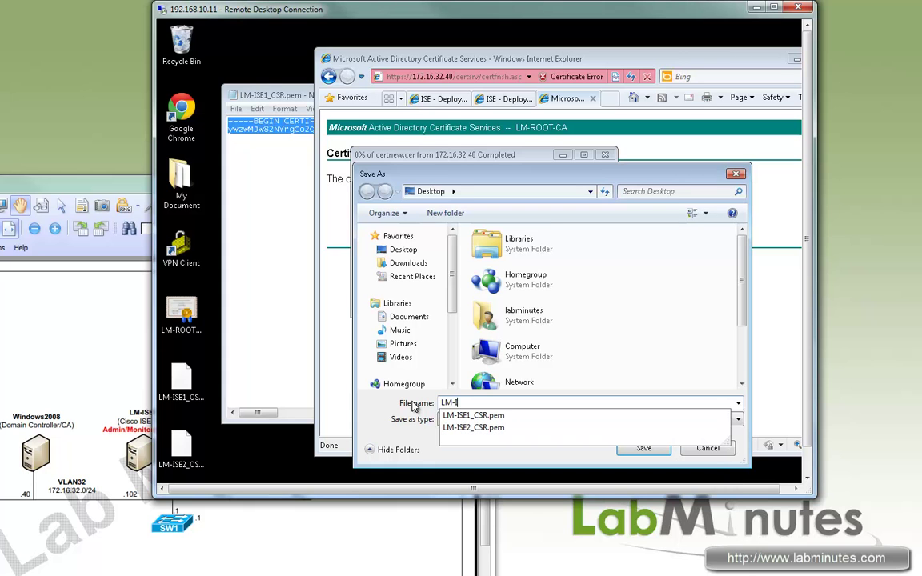
type("SE1")
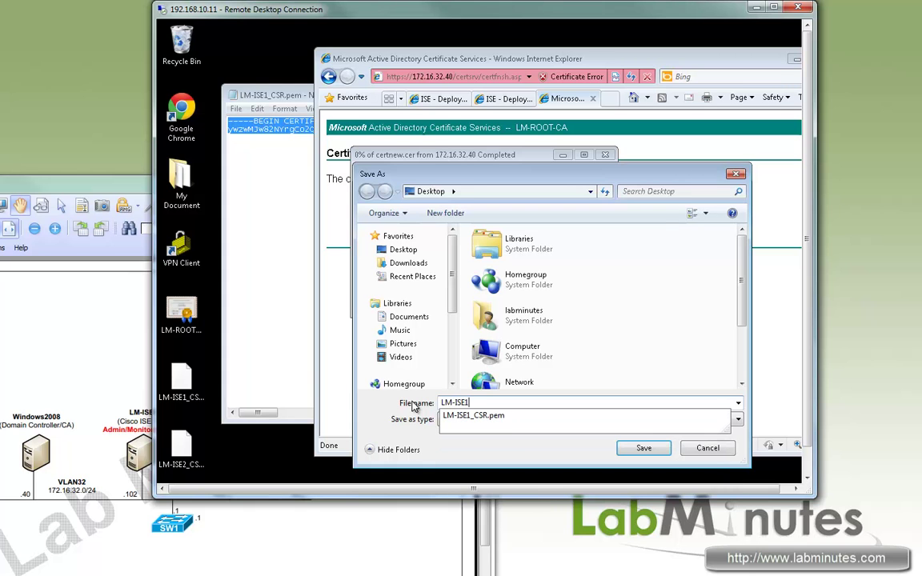
type("_CERT")
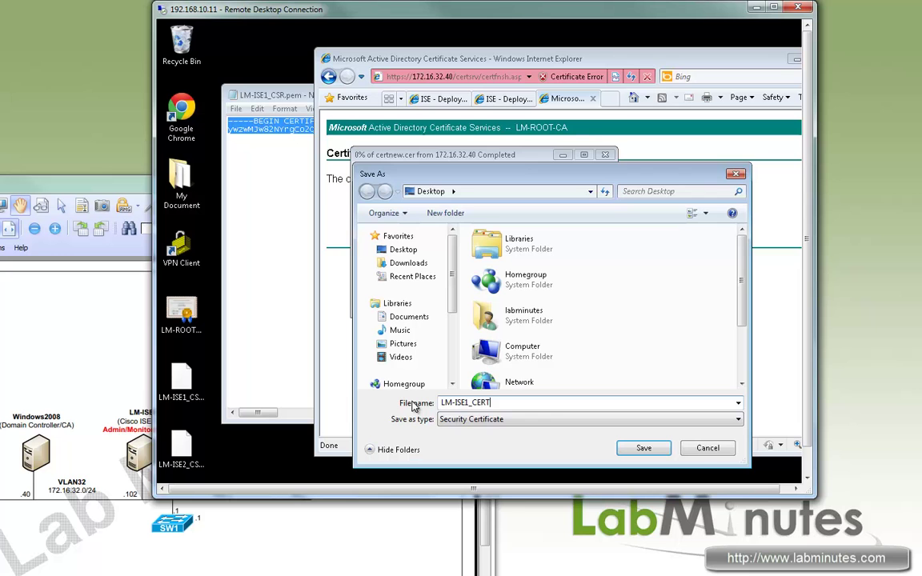
key("Return")
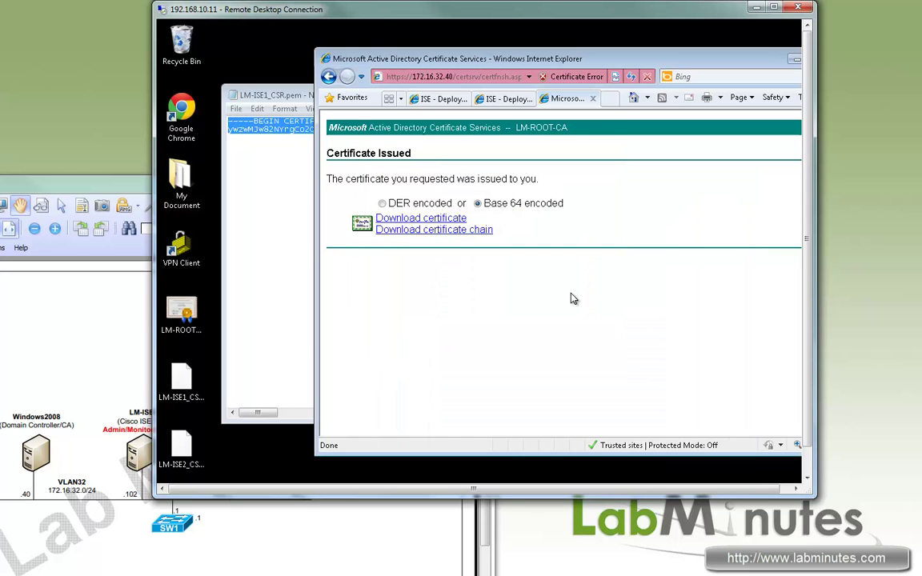
Step: Open the base-64 request form and copy the full LM-ISE2_CSR.pem request text
left_click(328, 77)
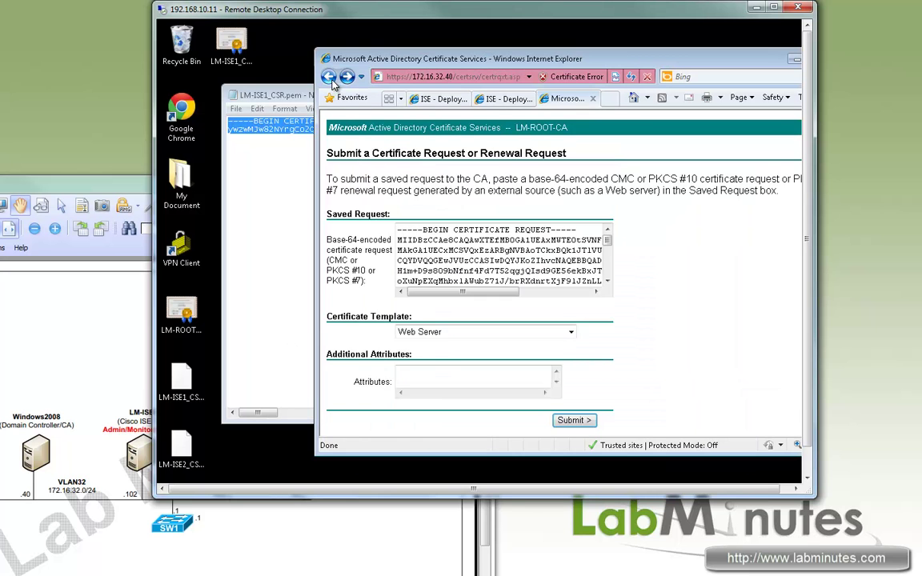
left_click(328, 77)
left_click(430, 220)
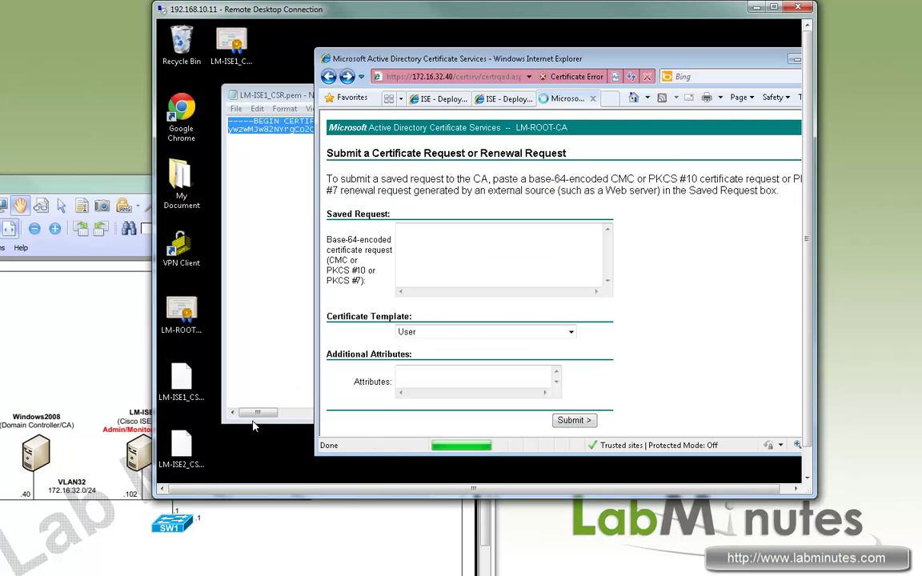
left_click_drag(183, 453, 249, 232)
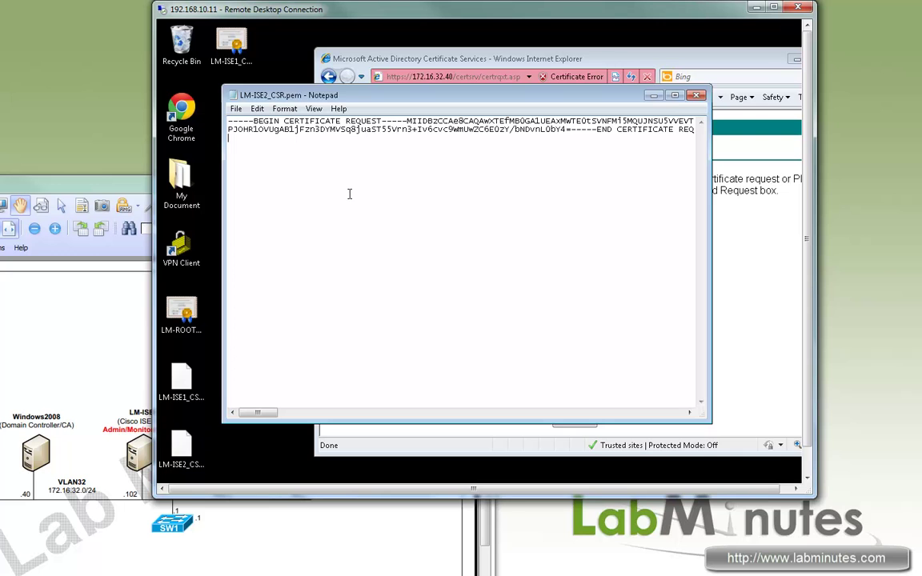
key("ctrl+a")
key("ctrl+c")
Step: Paste the LM-ISE2 request, choose the Web Server template, and submit it
left_click(745, 316)
left_click(504, 248)
key("ctrl+v")
left_click(481, 331)
left_click(432, 405)
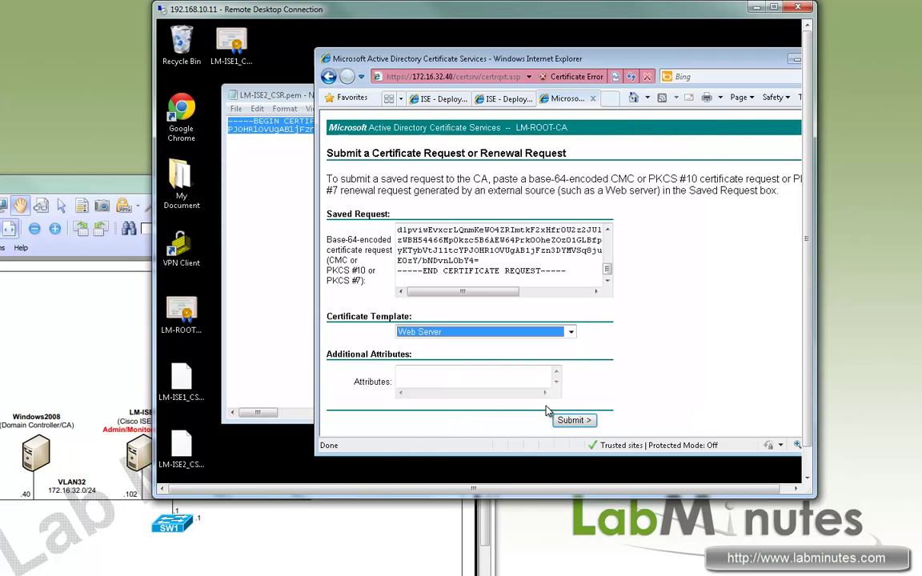
left_click(558, 421)
left_click(549, 339)
Step: Download the issued certificate in Base 64, save it as LM-ISE2_CERT, and minimize the browser
left_click(479, 204)
left_click(445, 219)
key("Return")
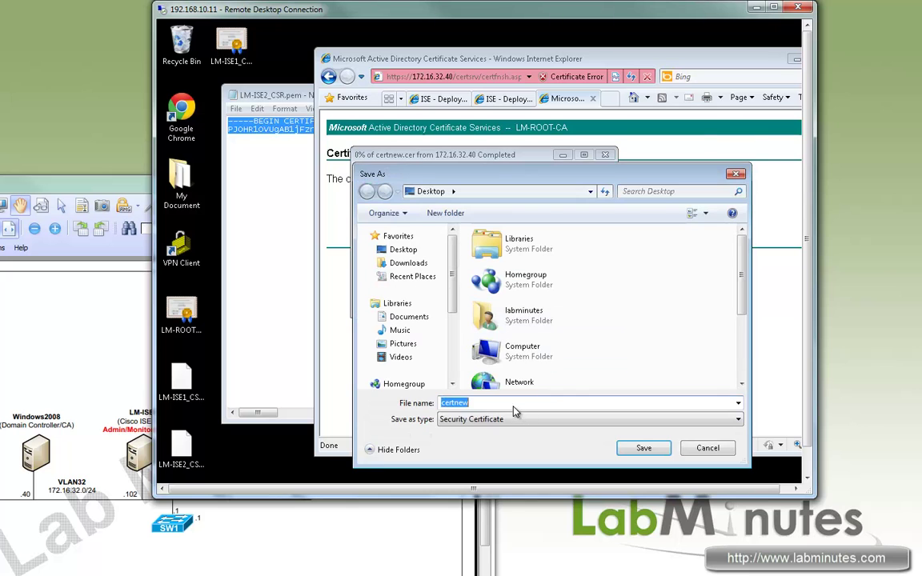
type("LM")
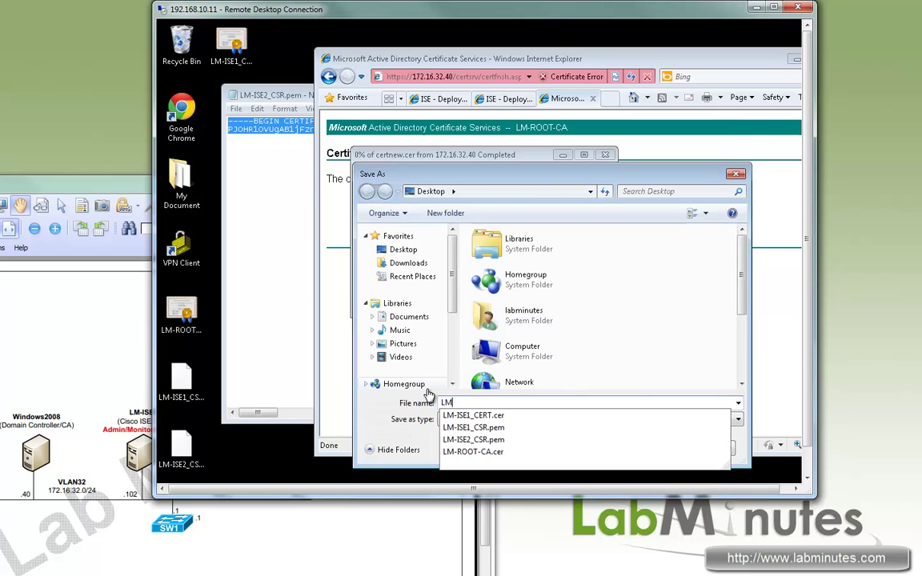
type("-ISE2_C")
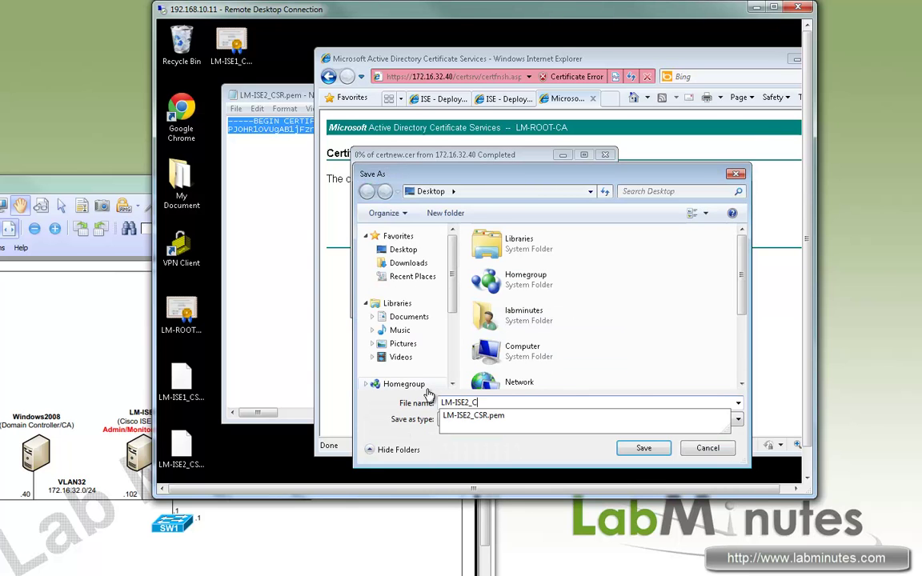
type("RT")
key("Return")
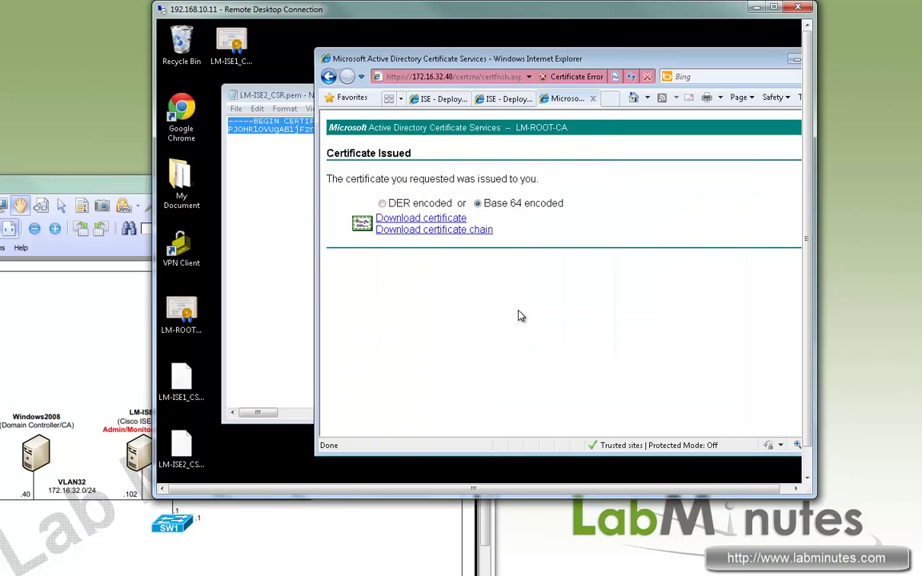
double_click(558, 58)
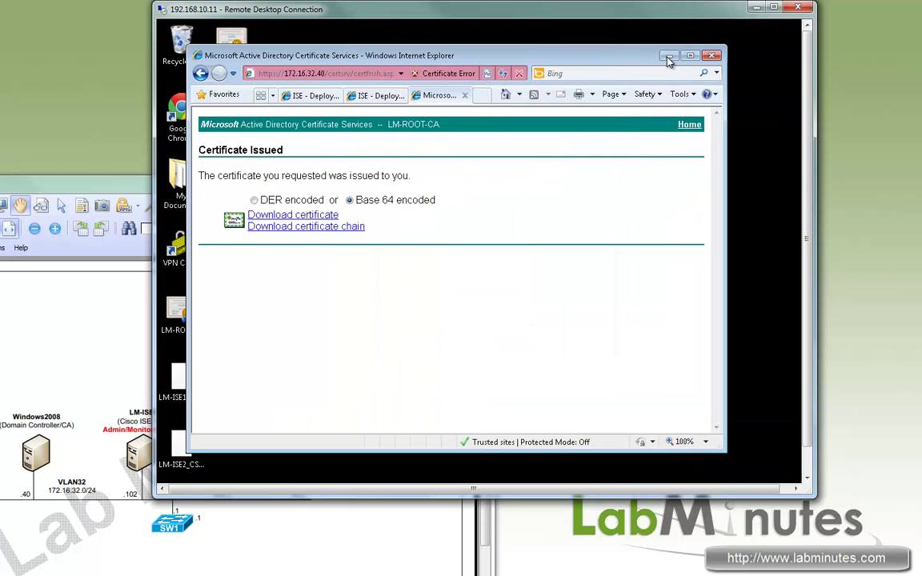
left_click(602, 53)
left_click(698, 96)
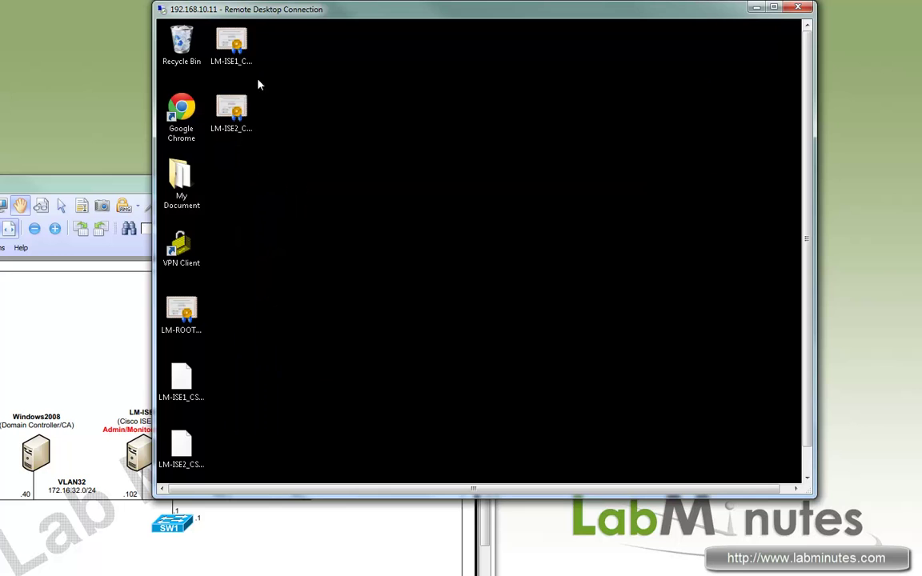
double_click(228, 48)
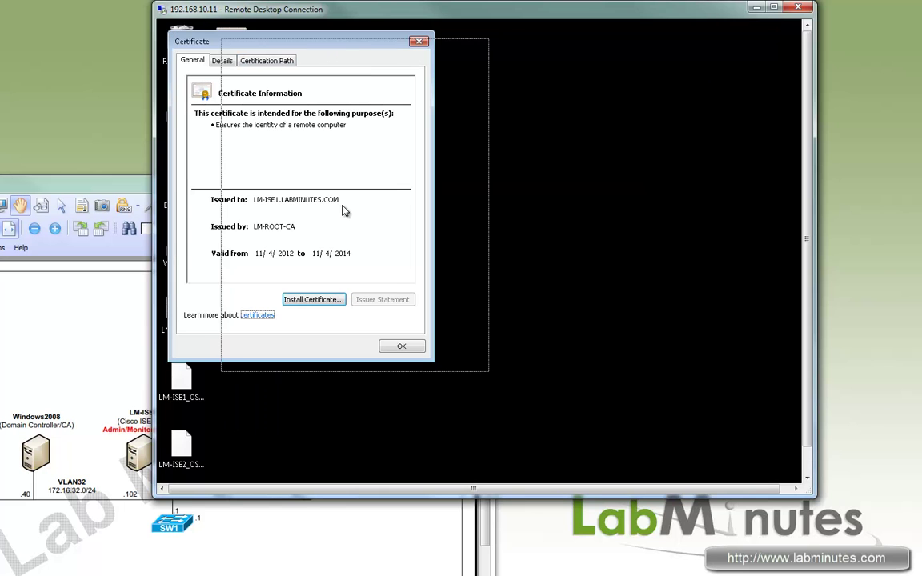
left_click_drag(352, 52, 422, 62)
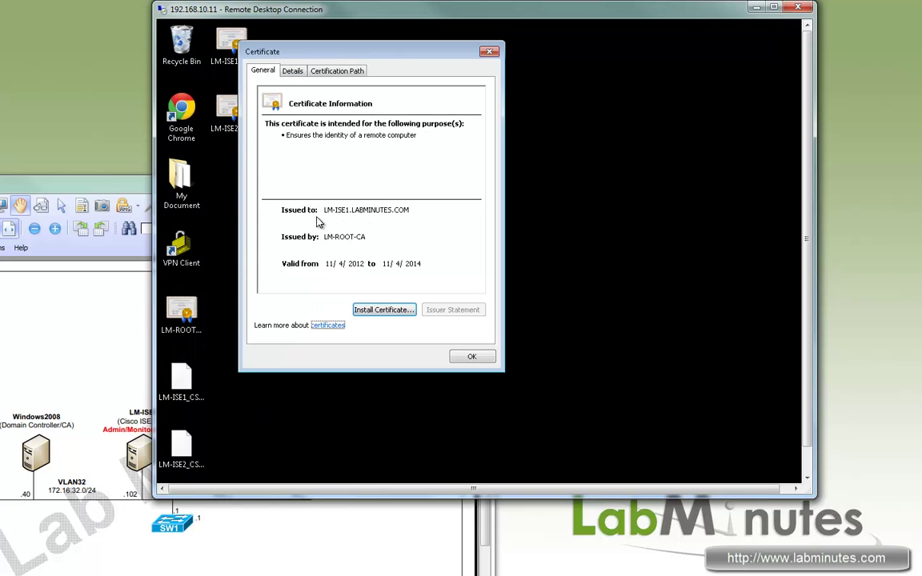
left_click(292, 71)
left_click(264, 71)
left_click(337, 71)
left_click(302, 108)
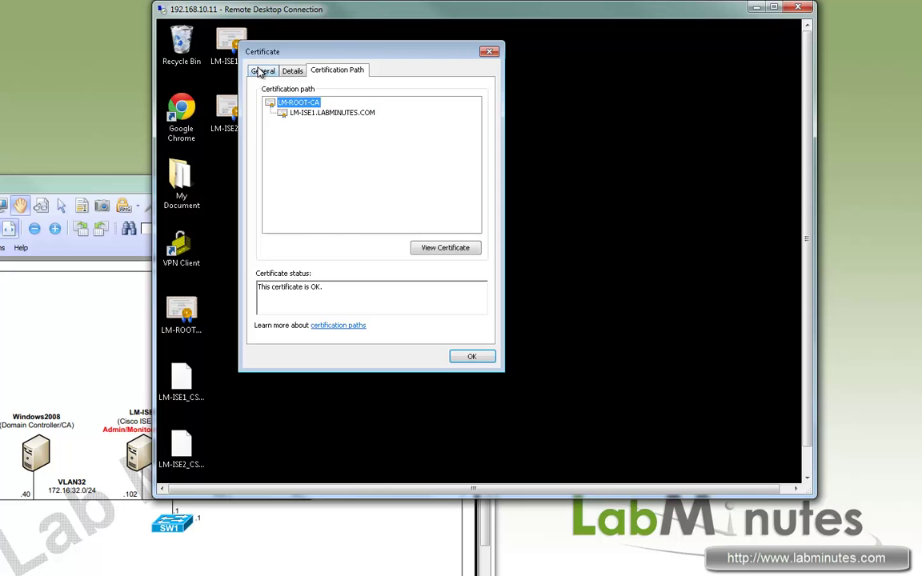
left_click(263, 72)
left_click(490, 51)
left_click_drag(810, 227, 811, 254)
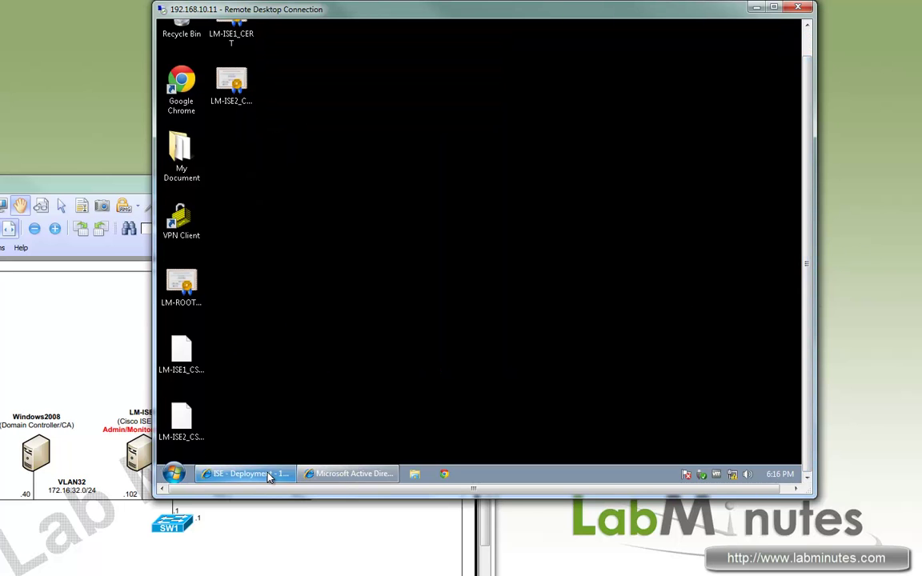
Step: On the LM-ISE1 page, open the Certificate Store and delete LM-ISE2_SELF_CERT
left_click(256, 474)
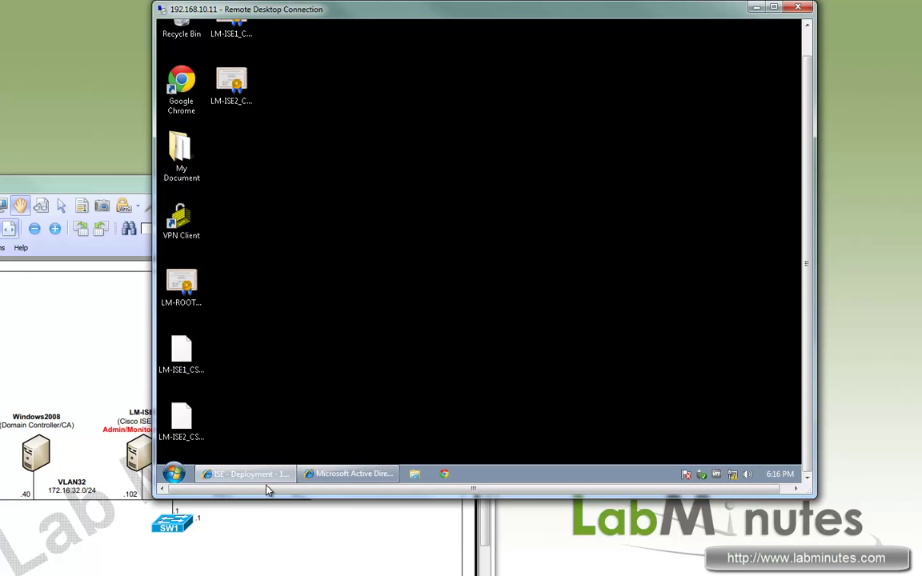
left_click(349, 478)
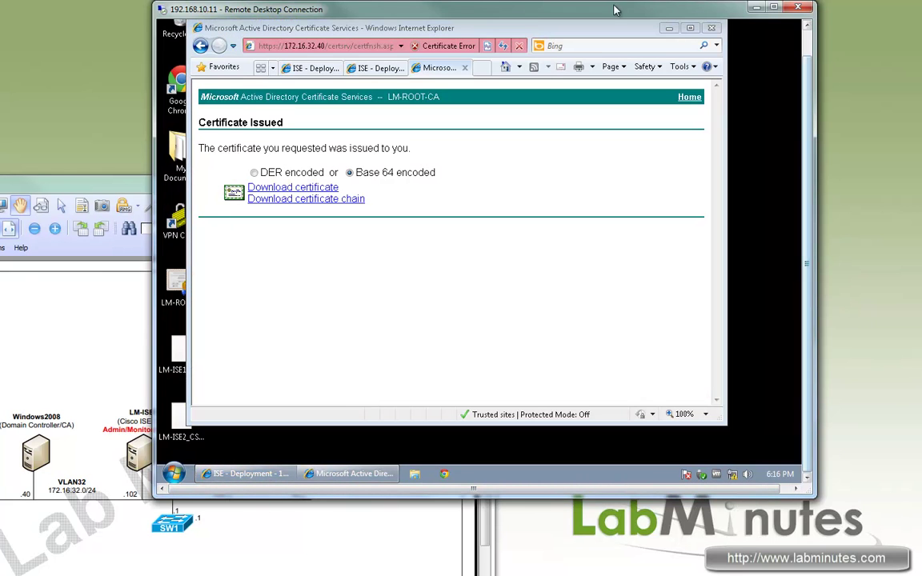
double_click(482, 28)
left_click(294, 40)
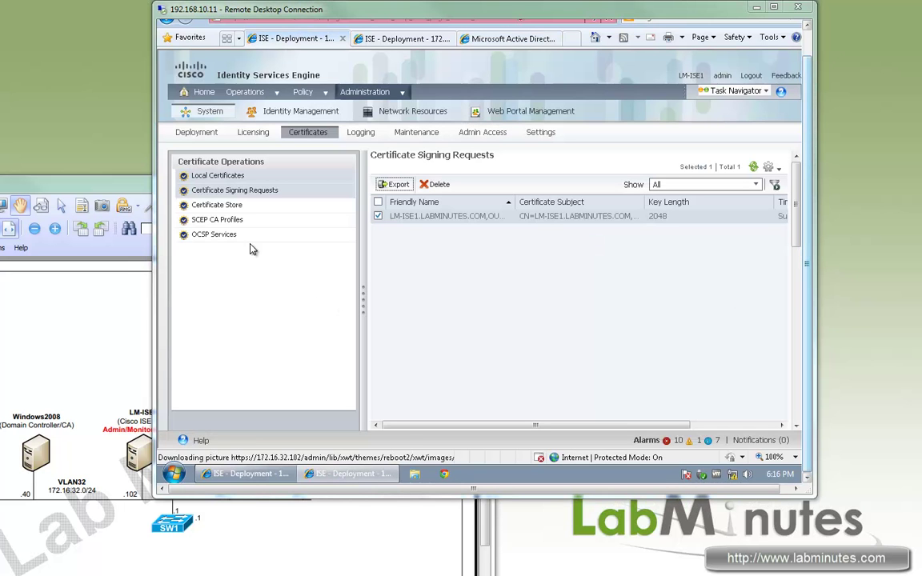
left_click(230, 207)
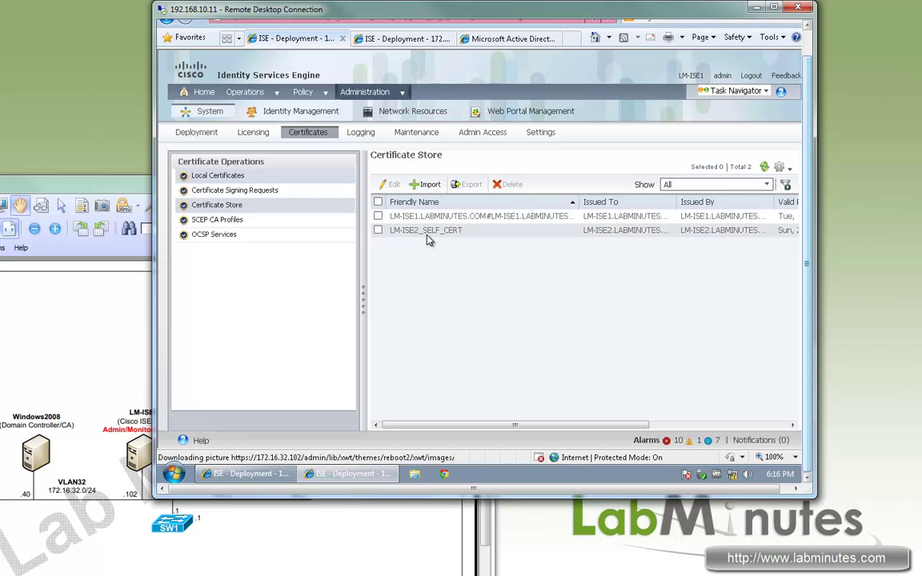
left_click(377, 230)
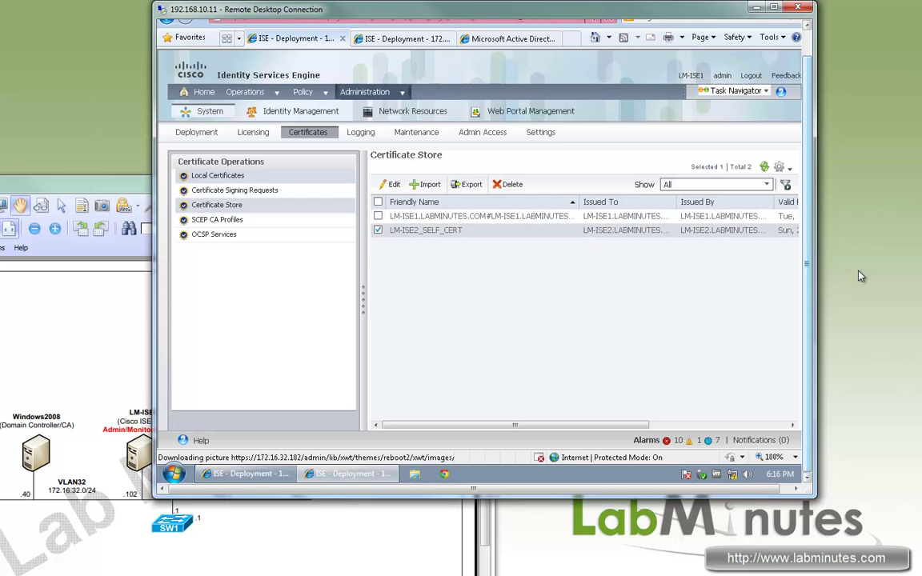
left_click(510, 184)
key("Return")
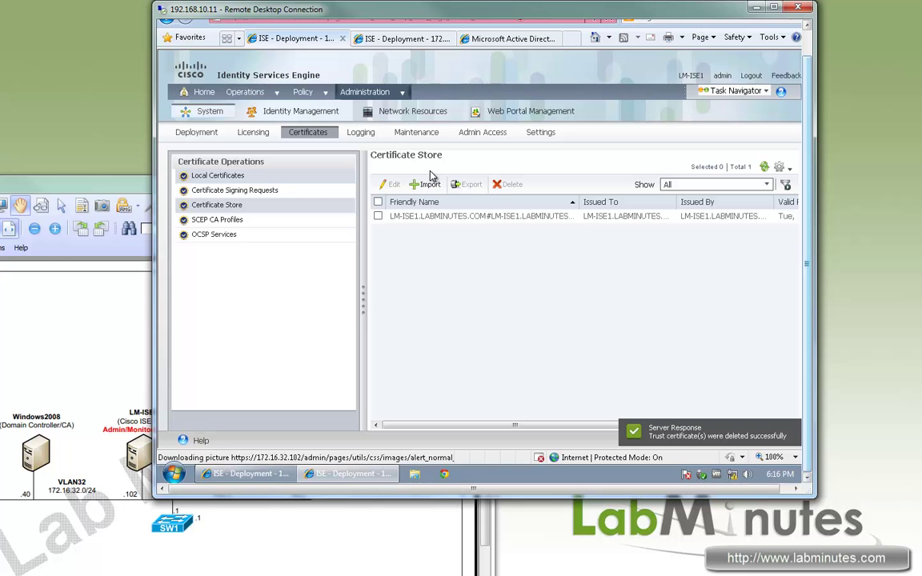
Step: Import LM-ROOT-CA.cer with friendly name LM-ROOT-CA, trusted for client authentication
left_click(428, 185)
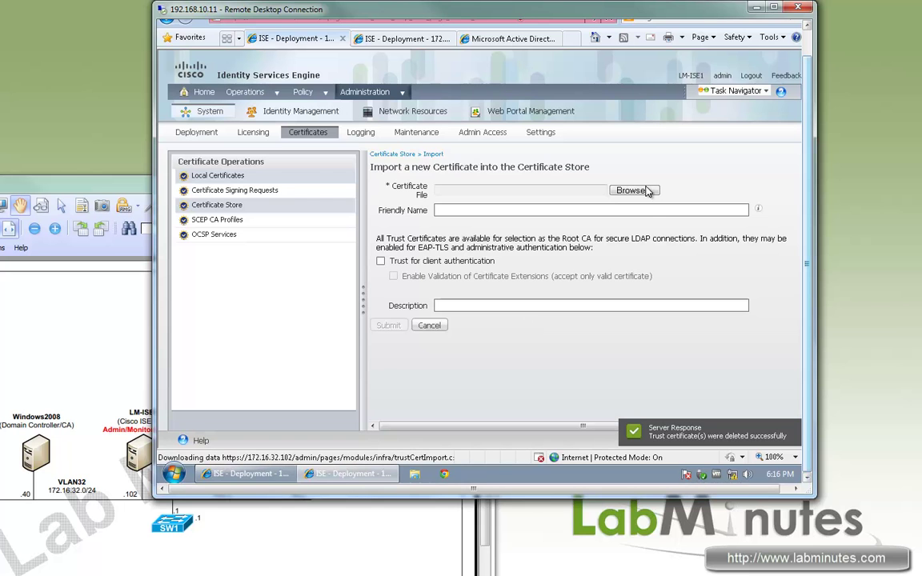
left_click(634, 190)
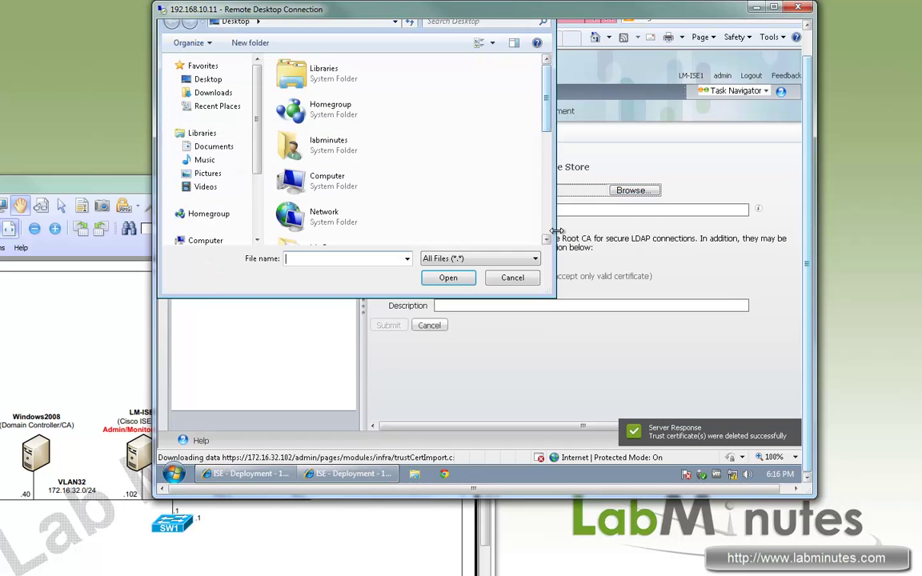
scroll(331, 197, "down", 5)
double_click(332, 197)
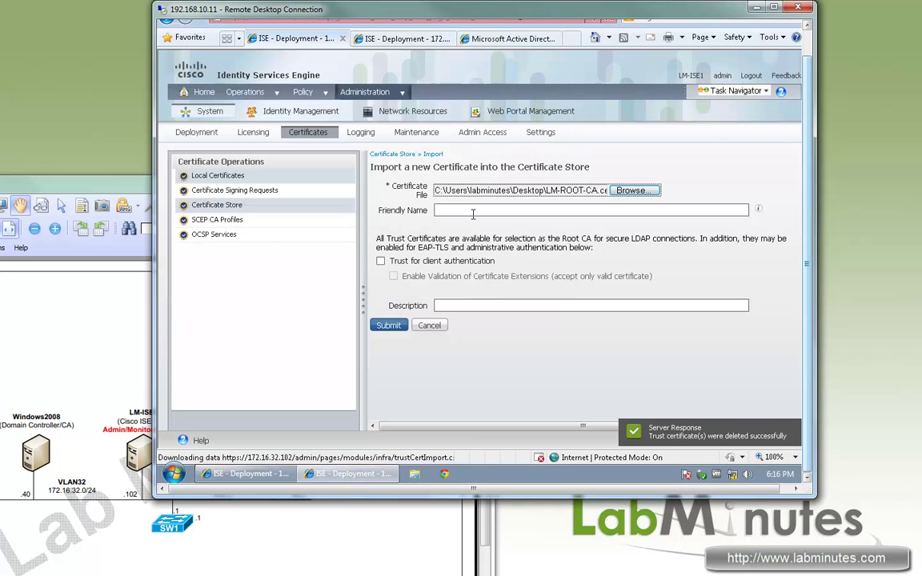
left_click(471, 211)
type("LM-")
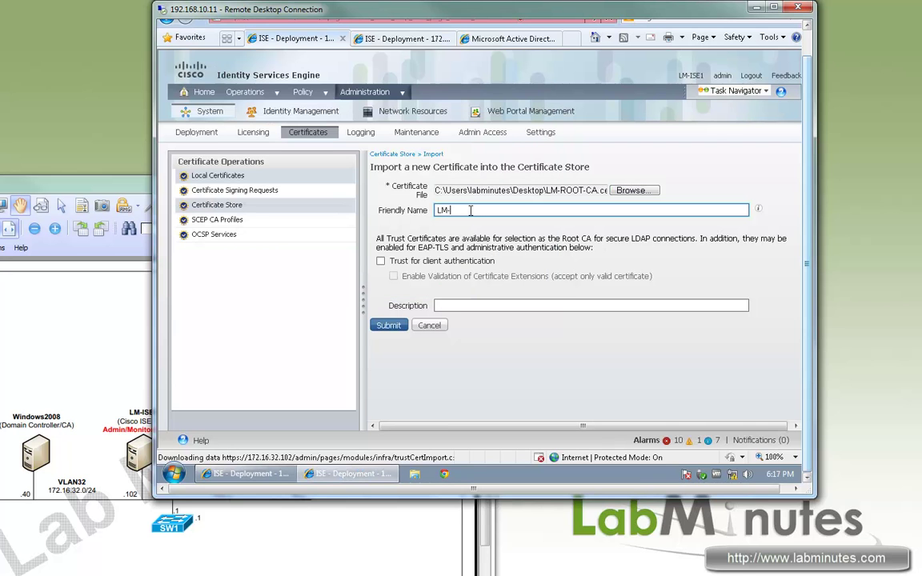
type("ROOT-CA")
left_click(381, 262)
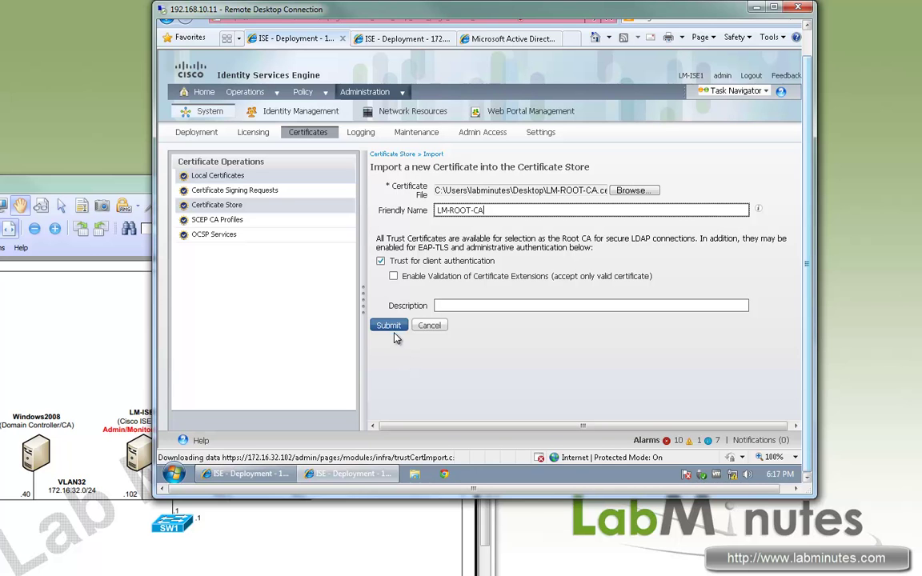
left_click(392, 329)
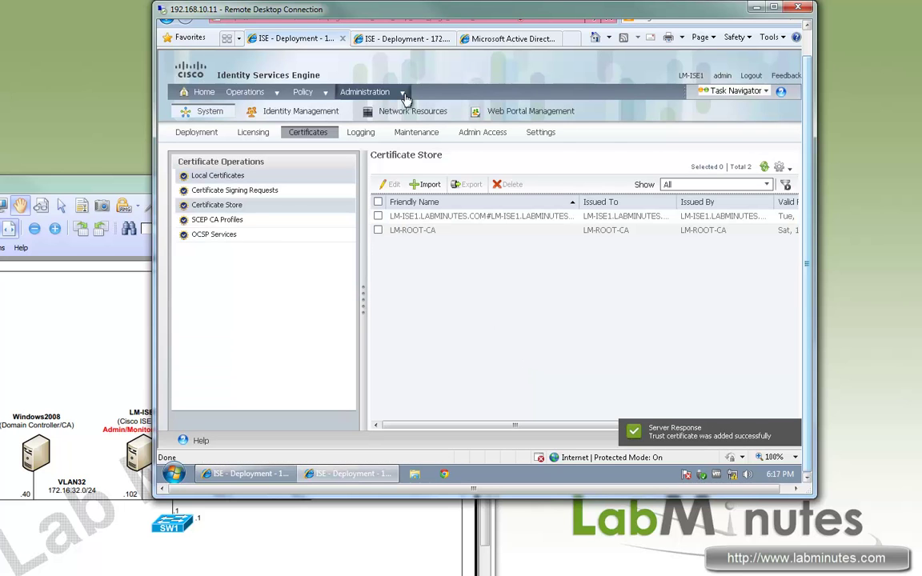
Step: In LM-ISE2's Certificate Store, delete the LM-ISE1 certificate
left_click(353, 39)
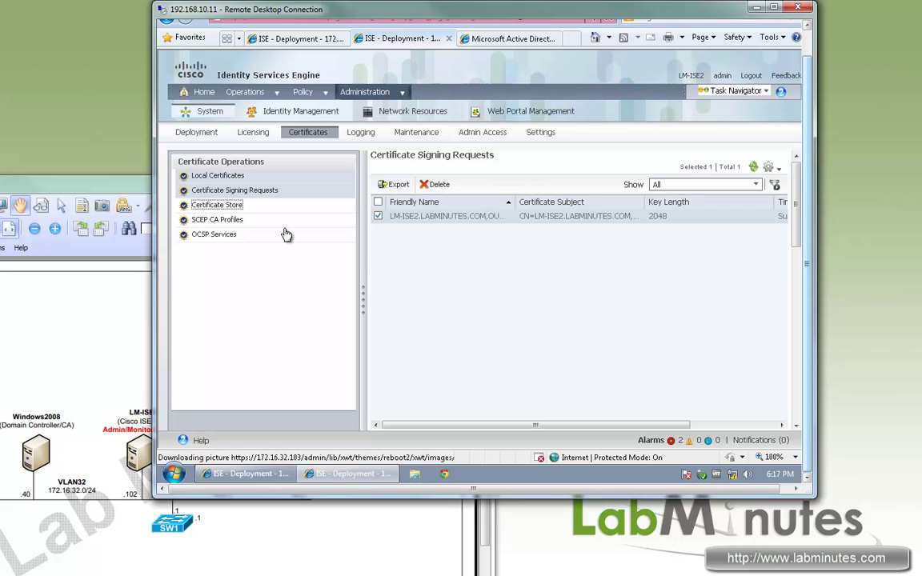
left_click(231, 207)
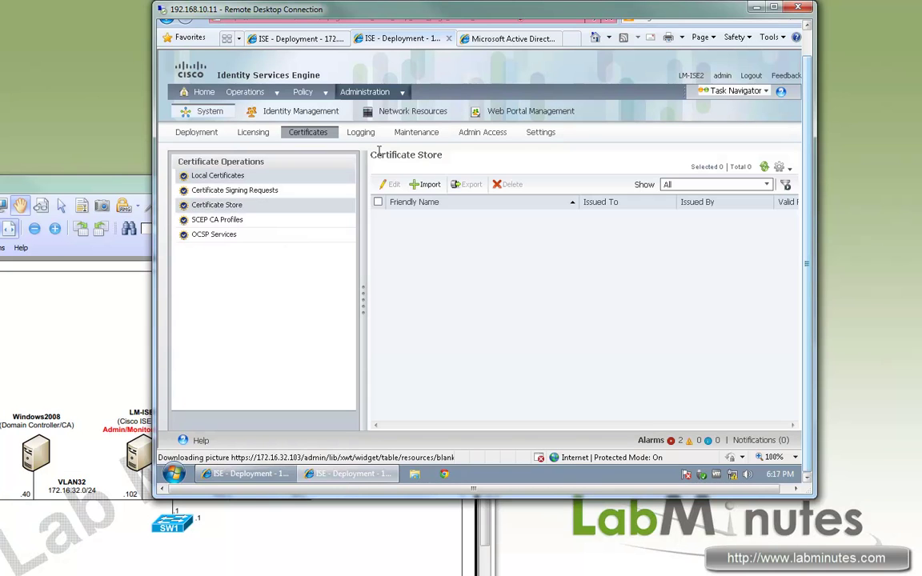
left_click(379, 232)
left_click(416, 216)
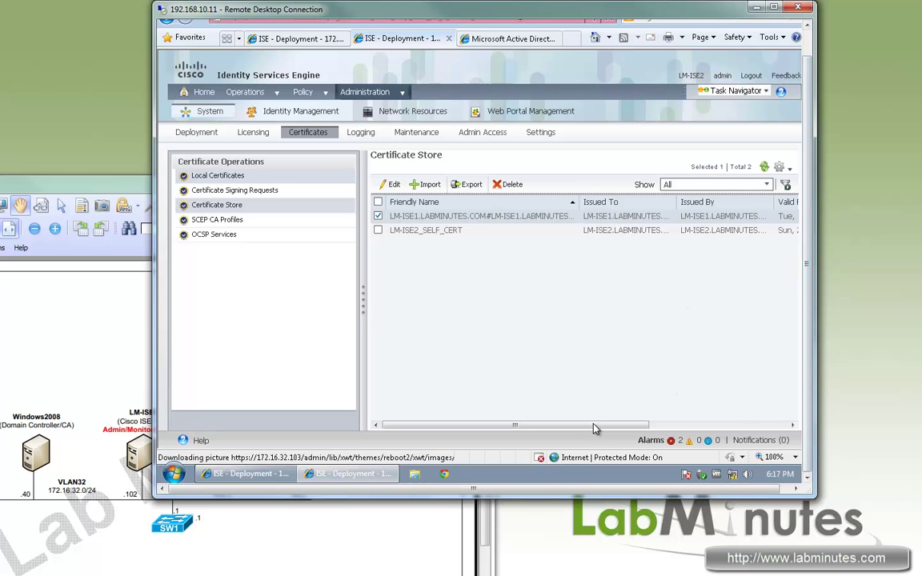
left_click(781, 425)
left_click(445, 421)
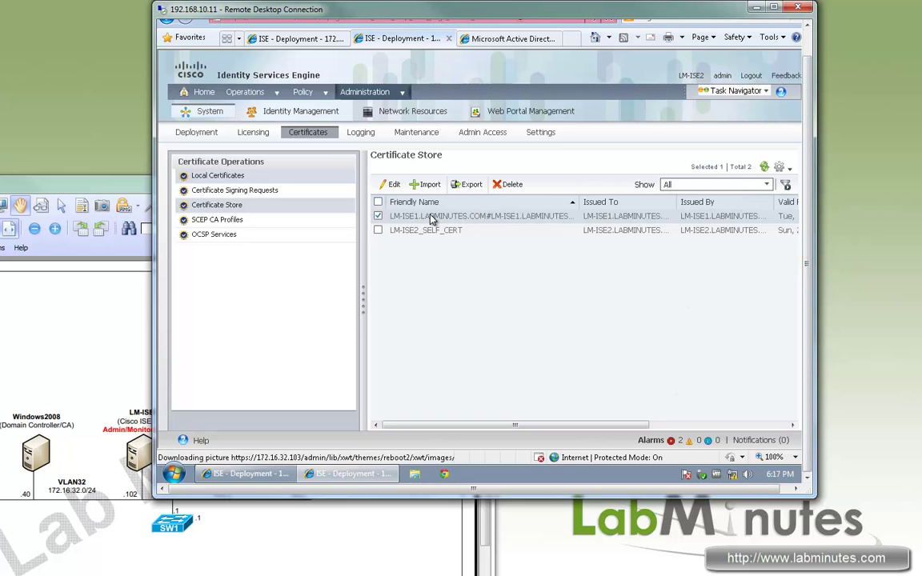
left_click(512, 185)
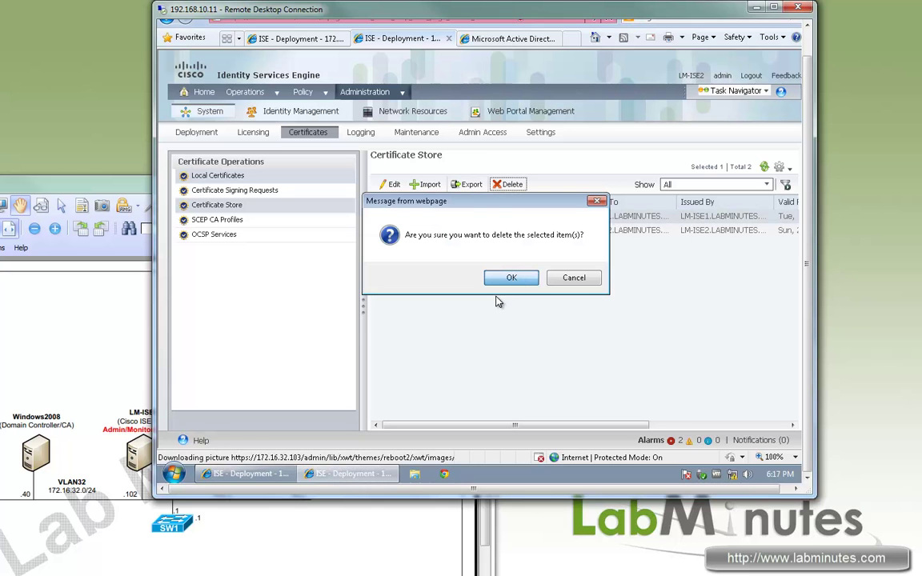
left_click(516, 278)
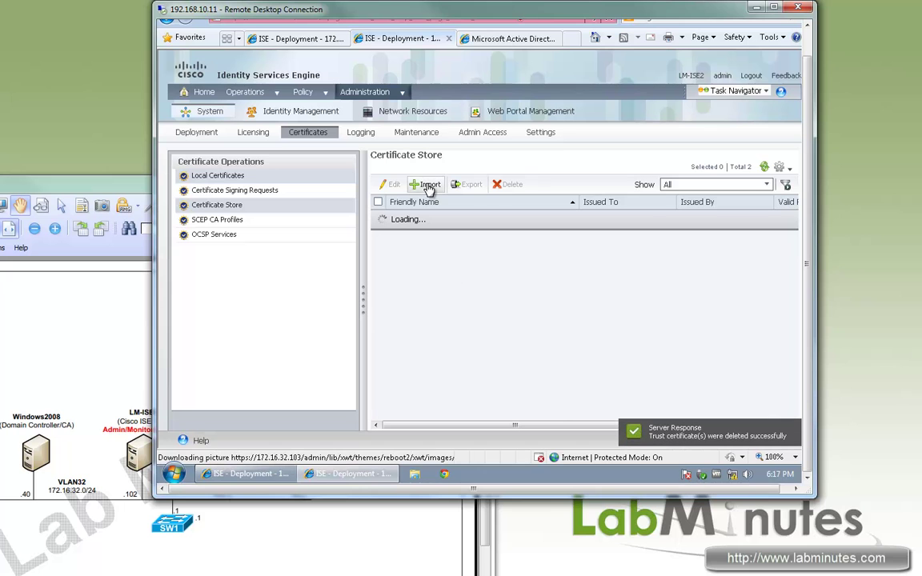
Step: Import LM-ROOT-CA.cer as LM-ROOT-CA, trusted for client authentication
left_click(428, 185)
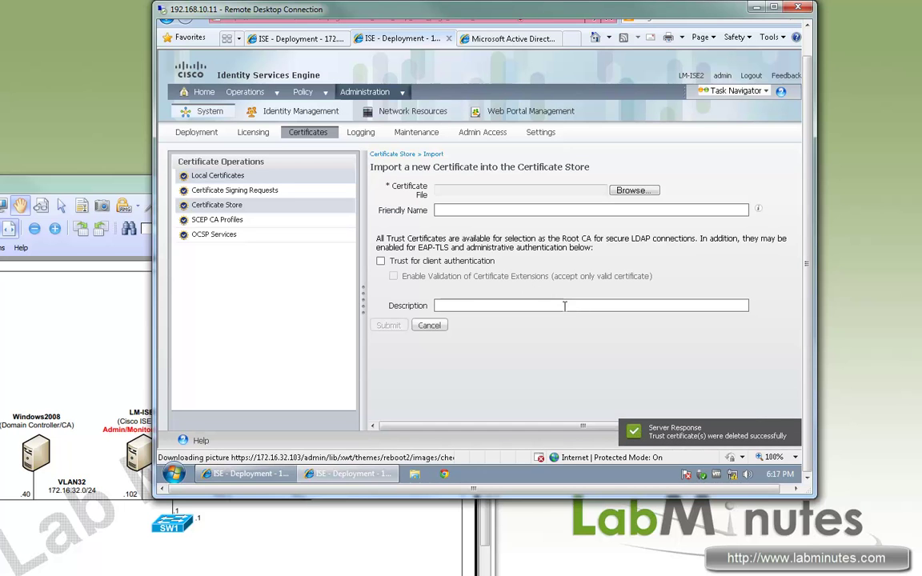
left_click(639, 192)
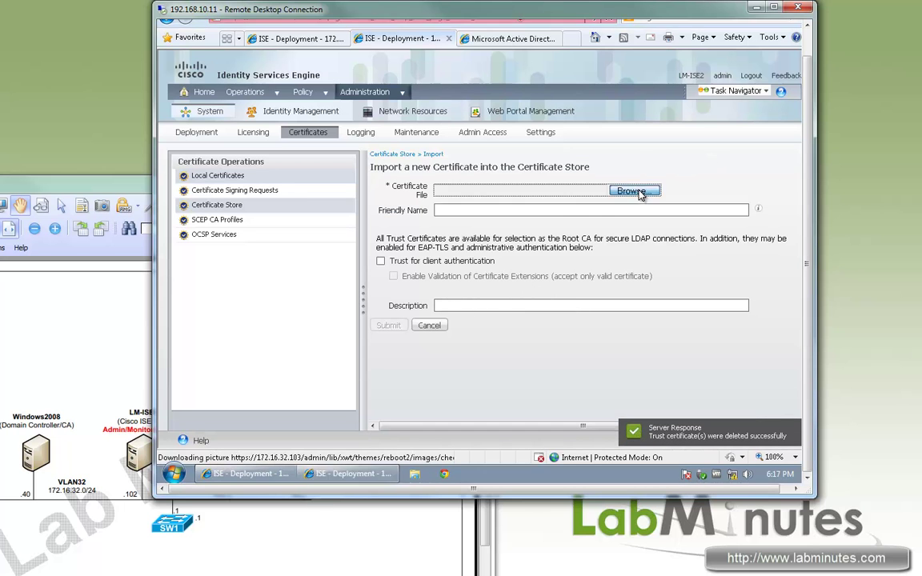
scroll(547, 226, "down", 3)
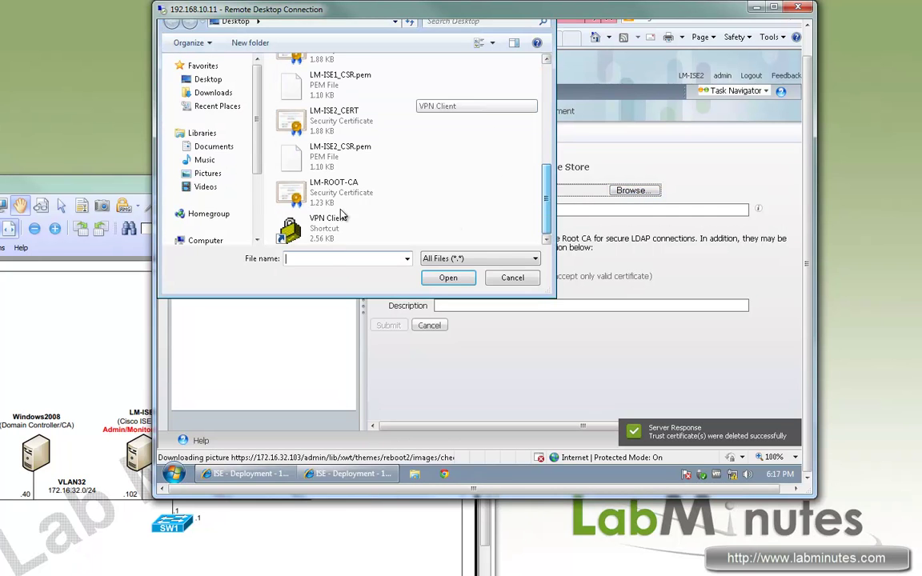
double_click(309, 179)
left_click(476, 208)
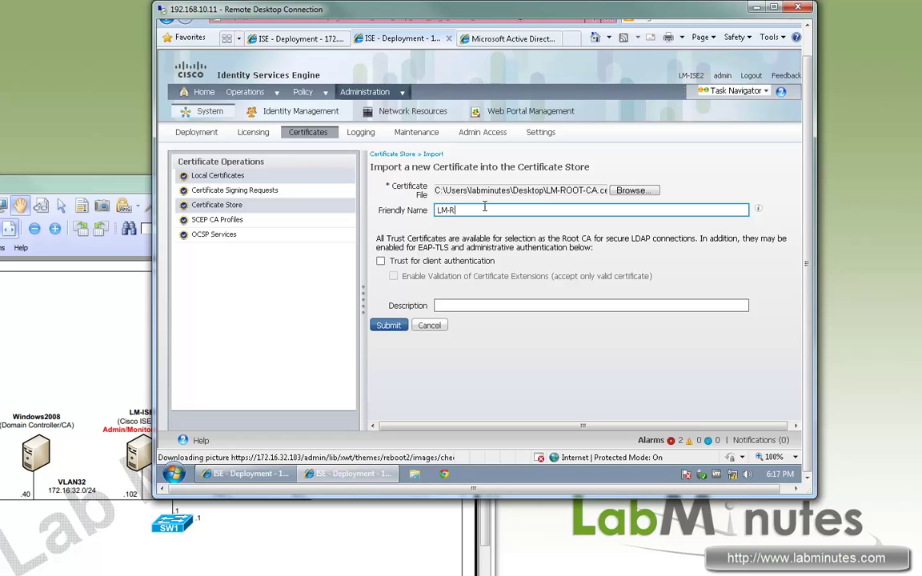
type("LM-ROOT-CA")
left_click(381, 261)
left_click(389, 326)
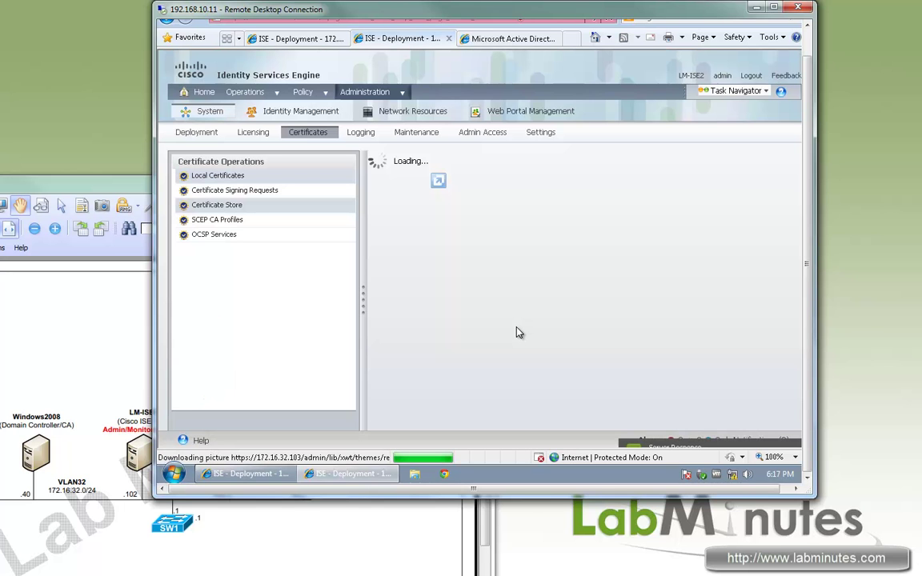
Step: On LM-ISE1, start binding a CA-signed local certificate and select the LM-ISE1_CERT file
left_click(315, 40)
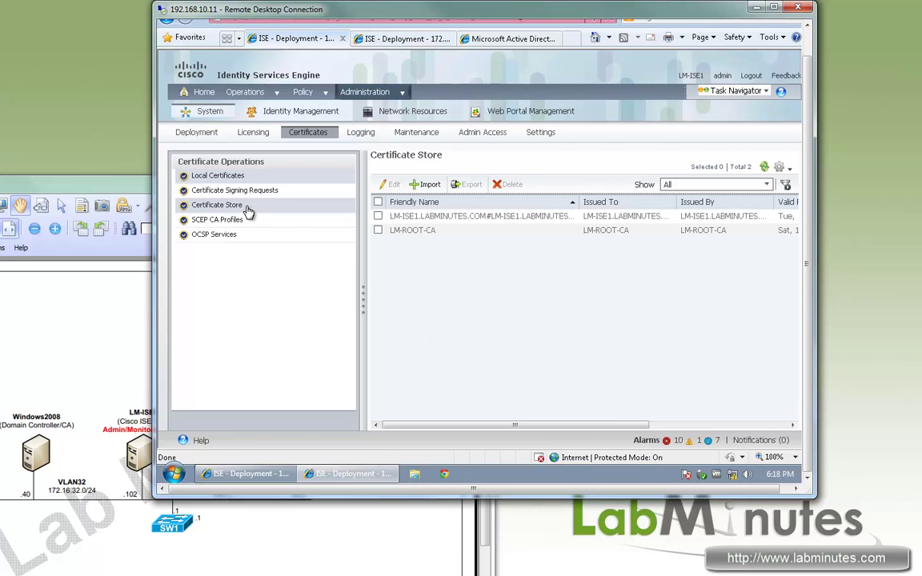
left_click(217, 176)
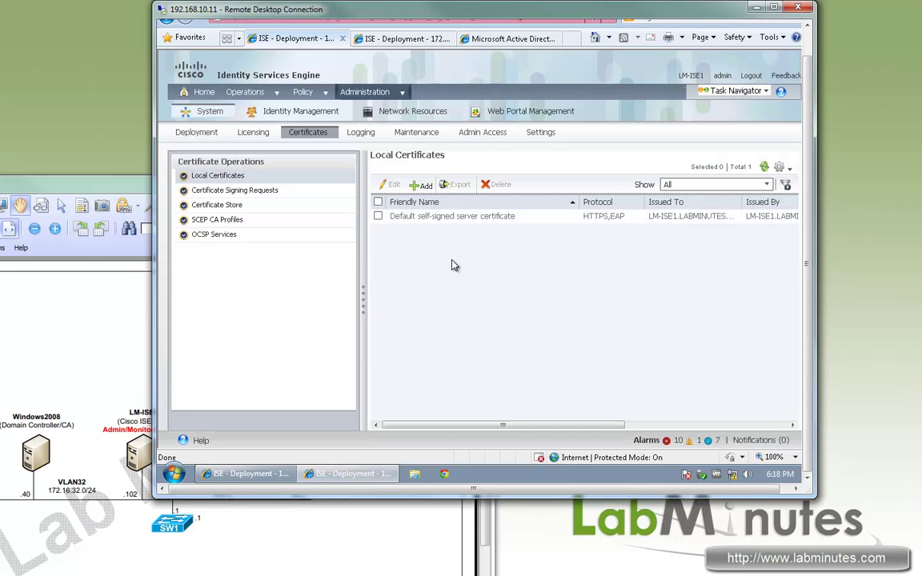
left_click(422, 184)
left_click(422, 186)
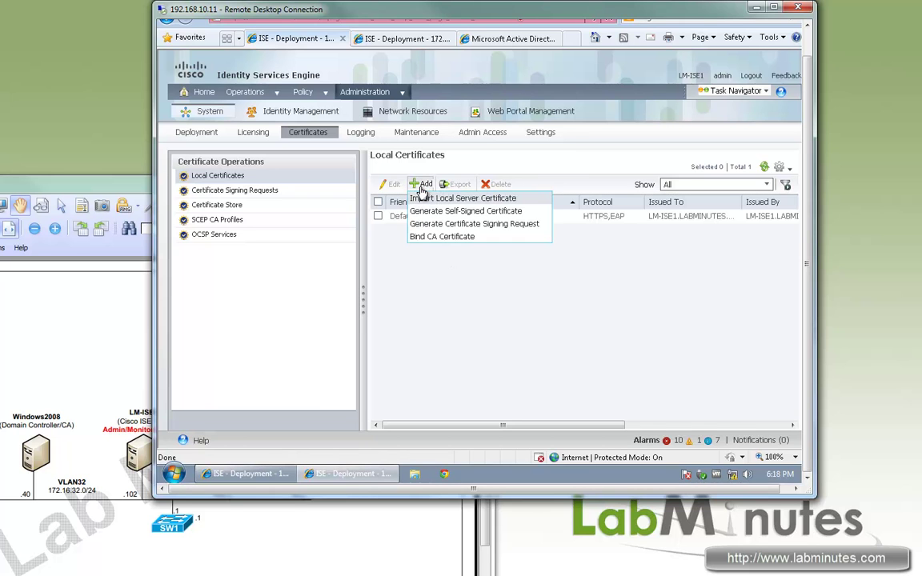
left_click(466, 244)
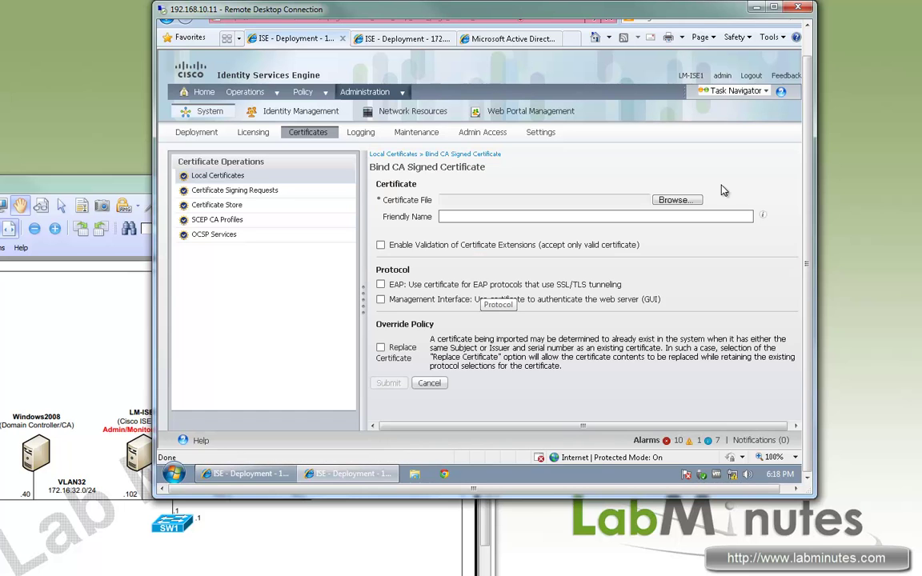
left_click(675, 200)
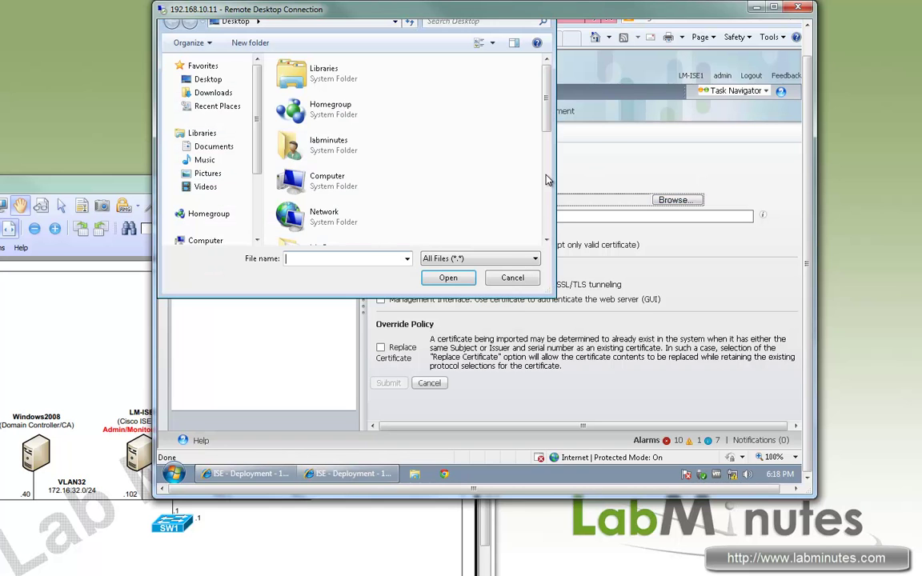
scroll(545, 210, "down", 3)
scroll(544, 210, "down", 2)
scroll(544, 210, "up", 1)
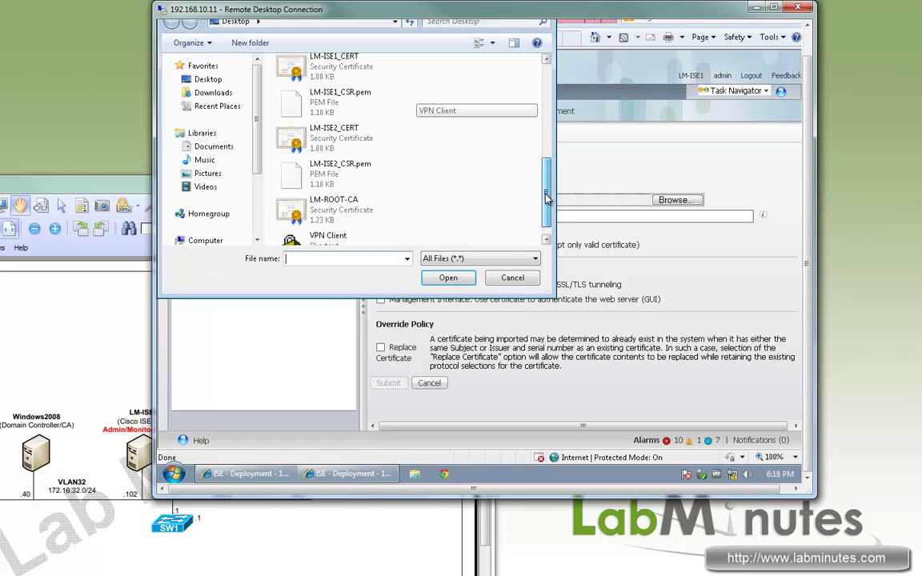
left_click(352, 72)
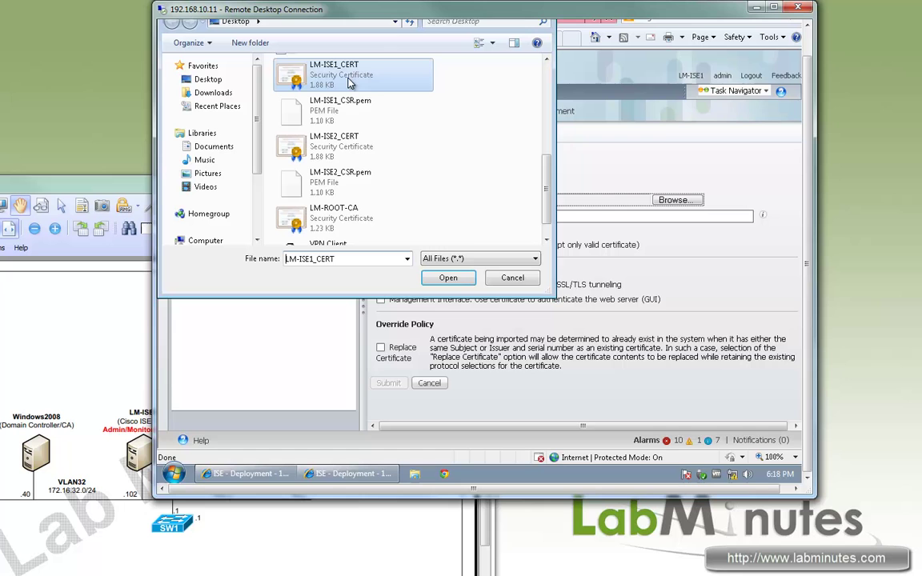
left_click(453, 282)
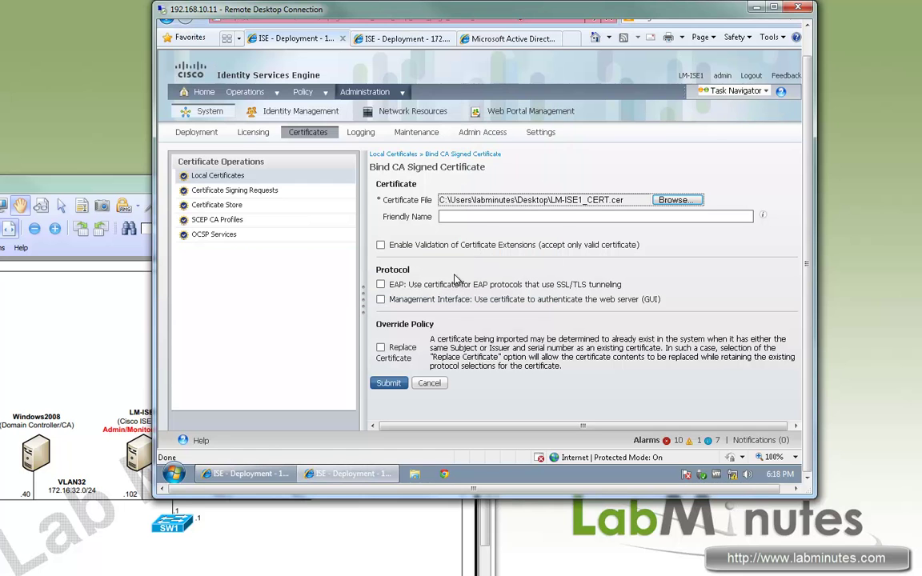
Step: Name it LM-ISE1_CERT, enable EAP and Management Interface, submit, and accept the restart
left_click(486, 217)
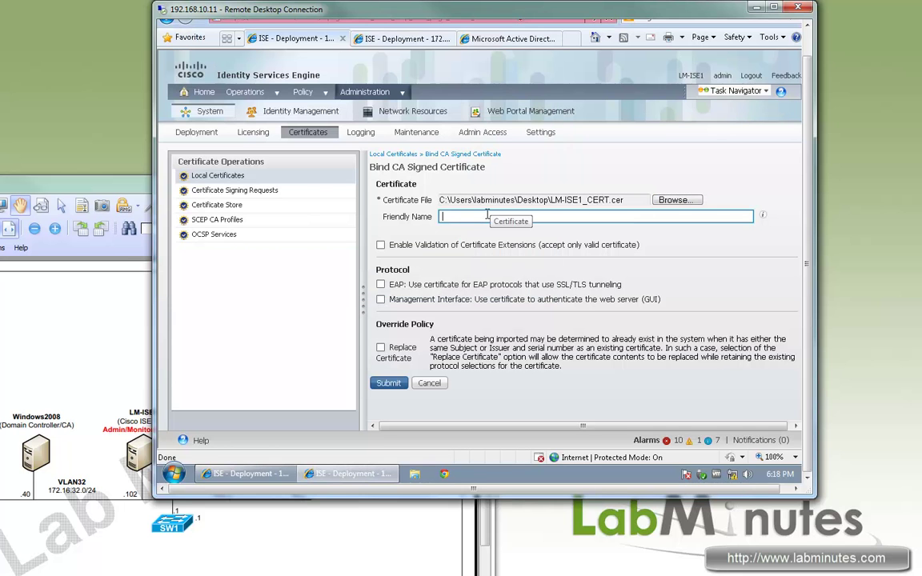
type("LM-ISE1_CERT")
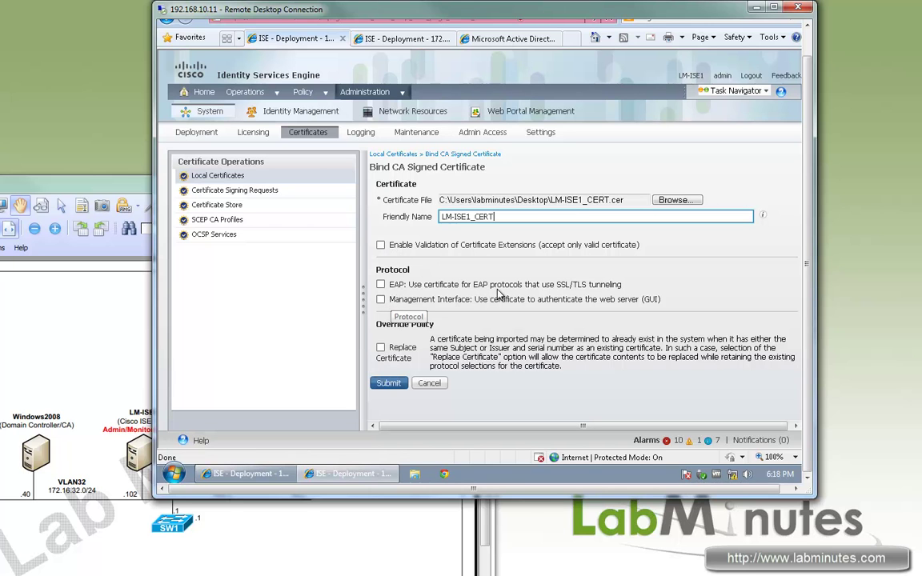
left_click(381, 285)
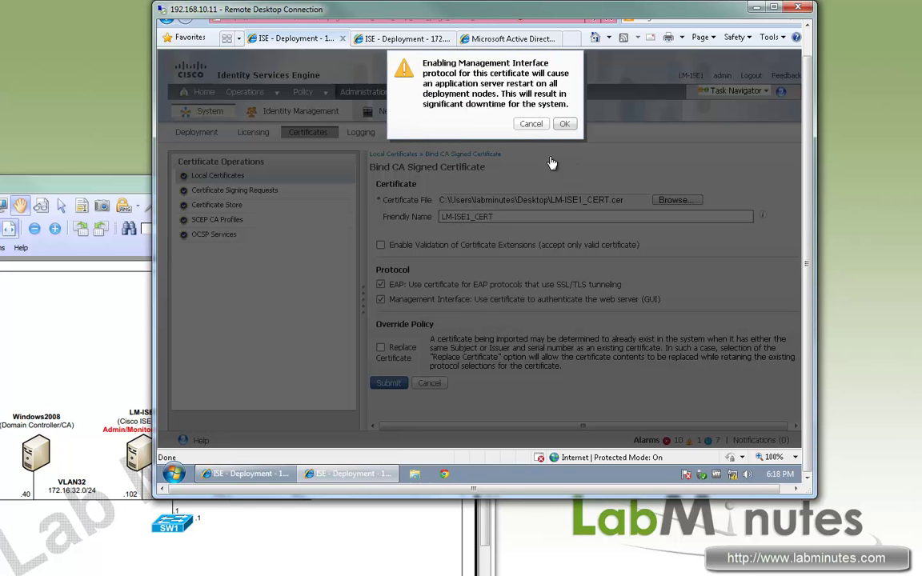
left_click(564, 124)
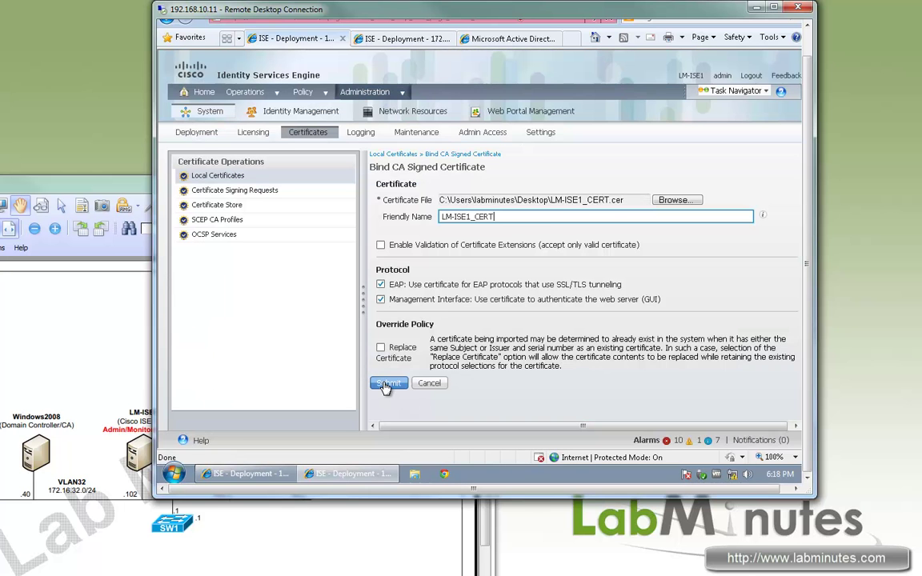
left_click(386, 385)
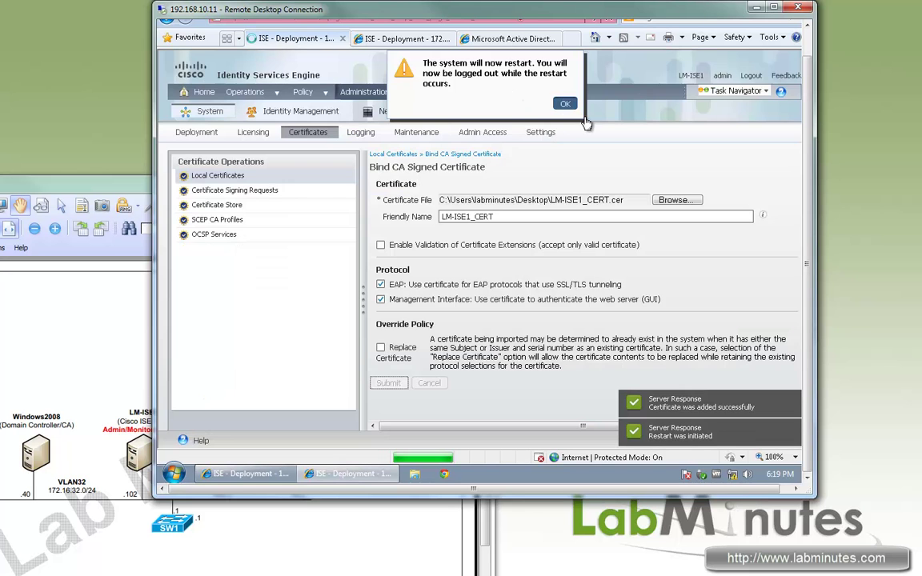
left_click(565, 104)
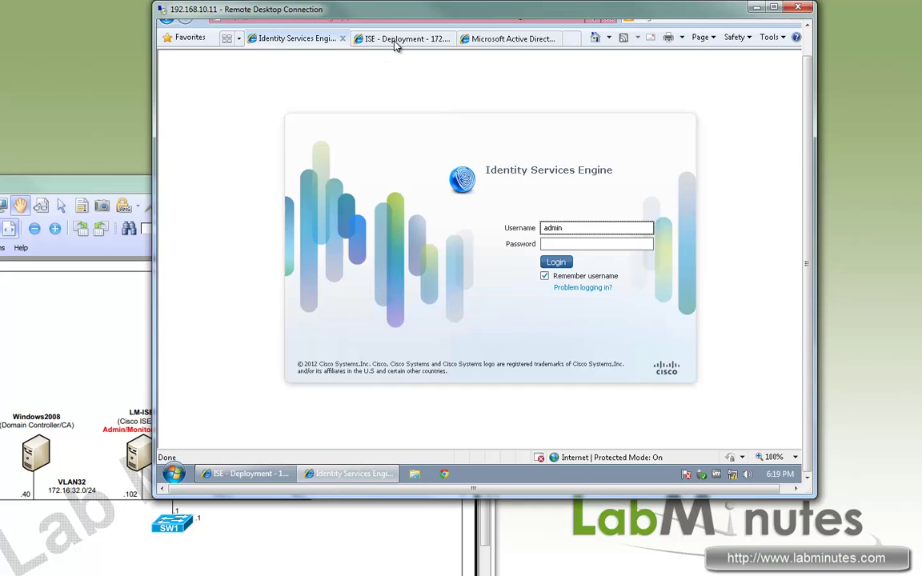
left_click(396, 40)
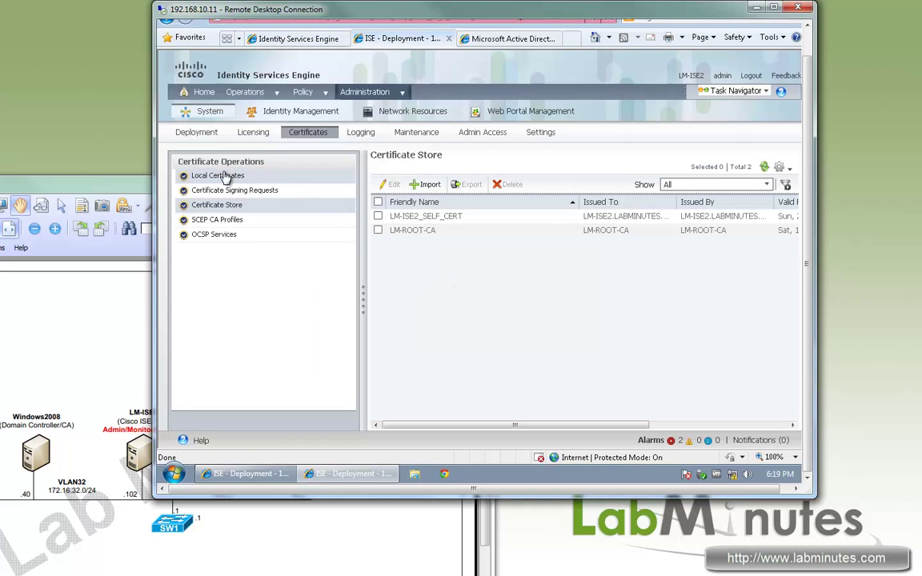
Step: On LM-ISE2, start binding a CA-signed local certificate and select the LM-ISE2_CERT file
left_click(225, 176)
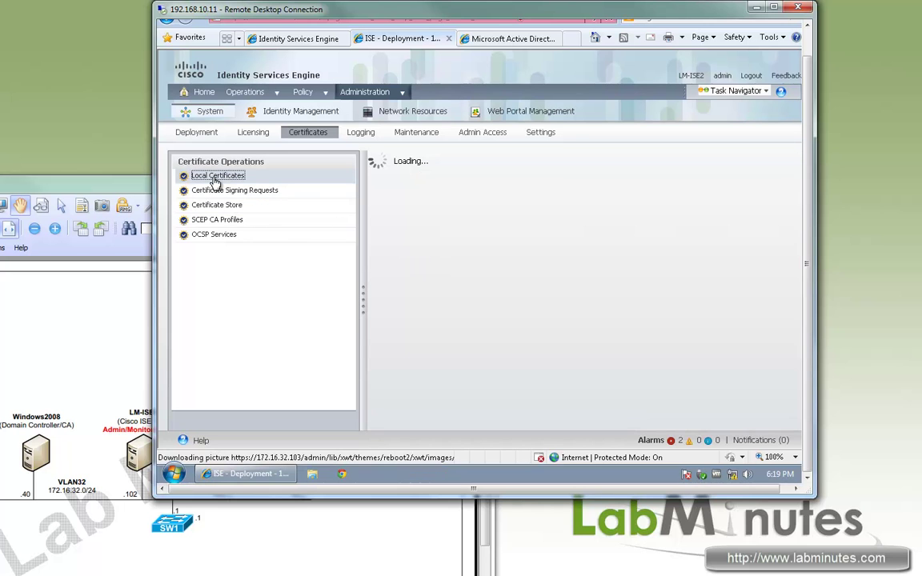
left_click(421, 185)
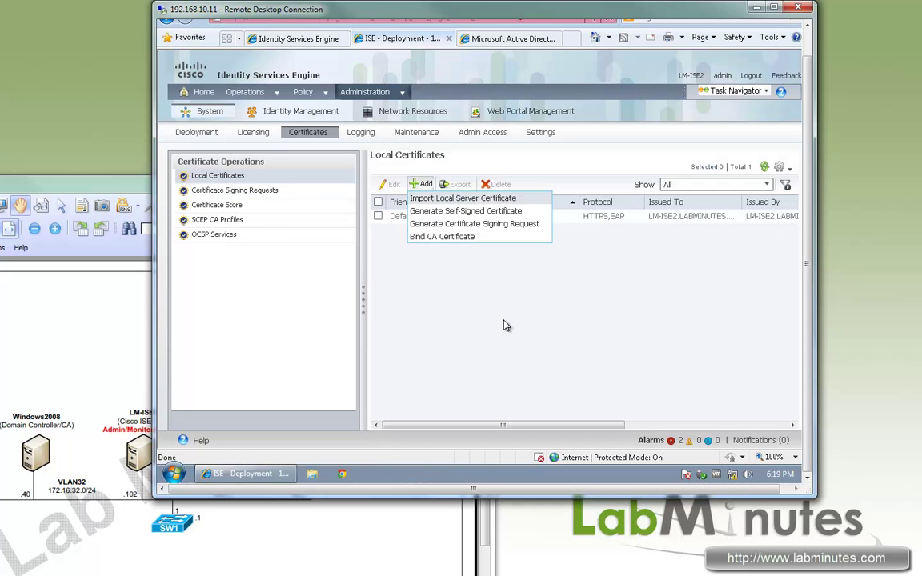
left_click(447, 238)
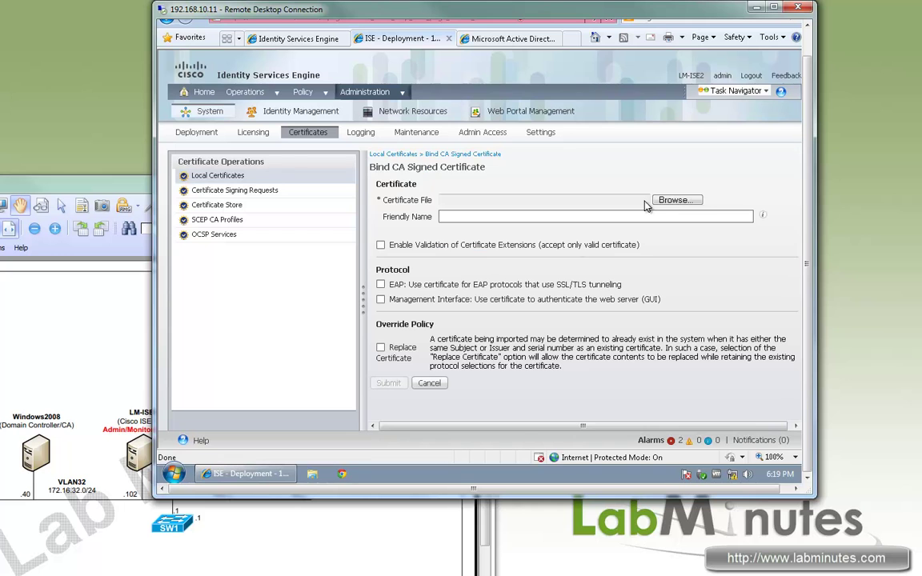
left_click(672, 200)
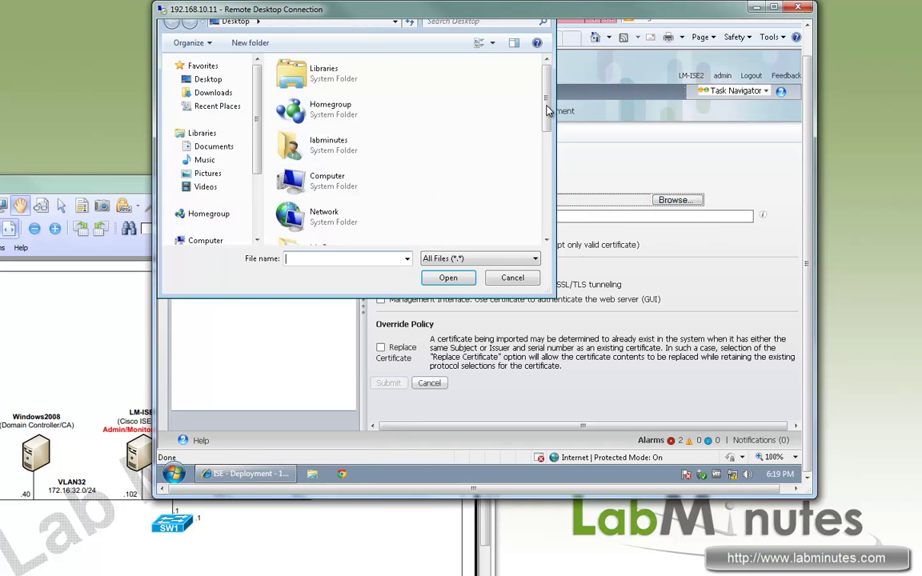
scroll(561, 199, "down", 3)
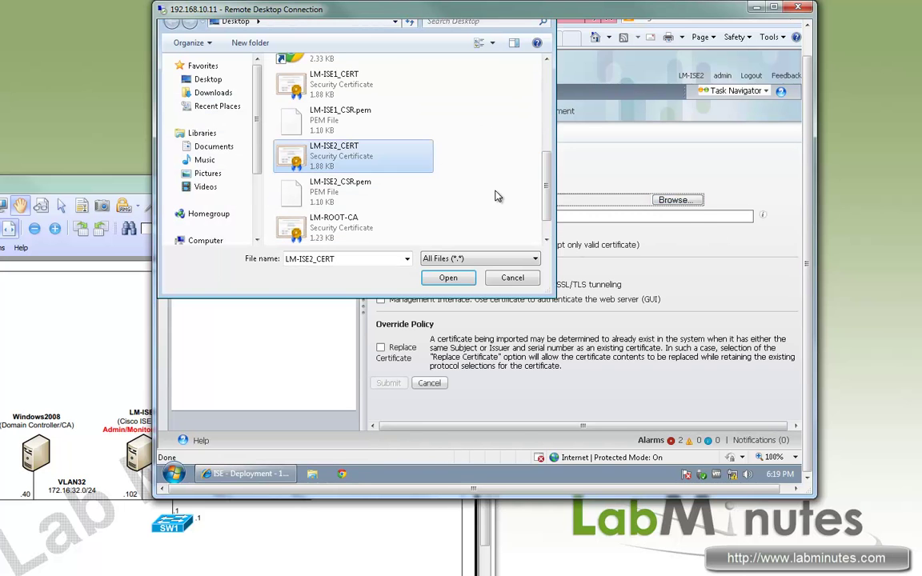
left_click(447, 278)
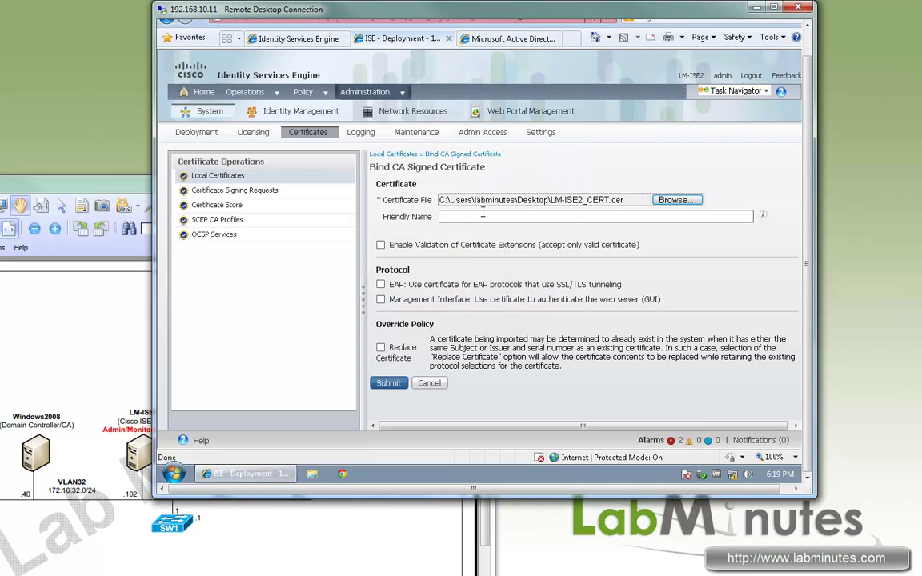
Step: Name it LM-ISE2_CERT, enable EAP and Management Interface, submit, and accept the restart
left_click(481, 215)
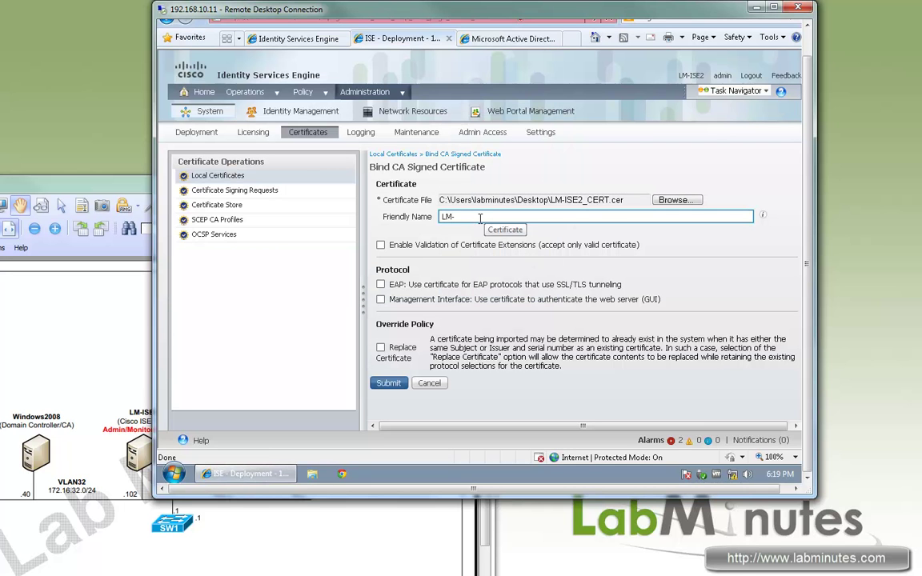
type("LM-ISE2_CERT")
left_click(380, 284)
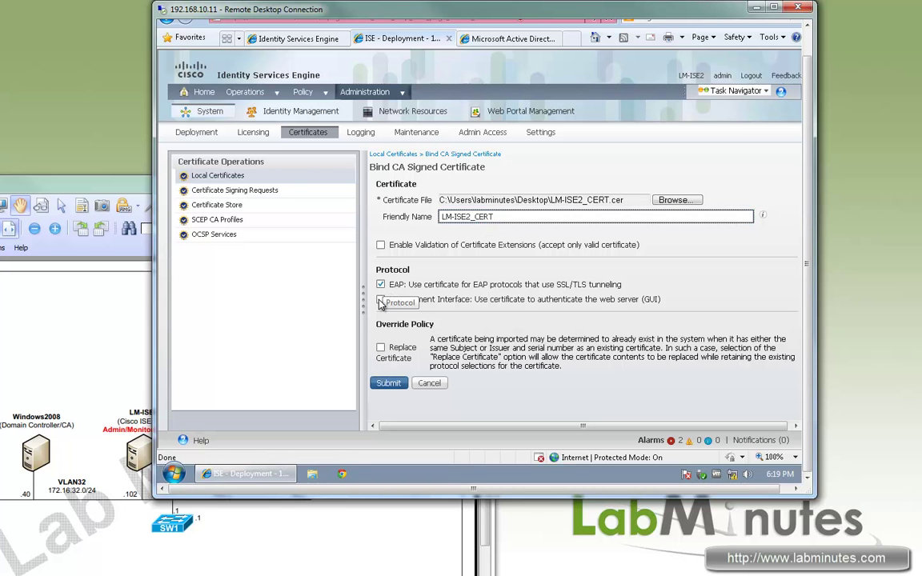
left_click(380, 300)
left_click(388, 382)
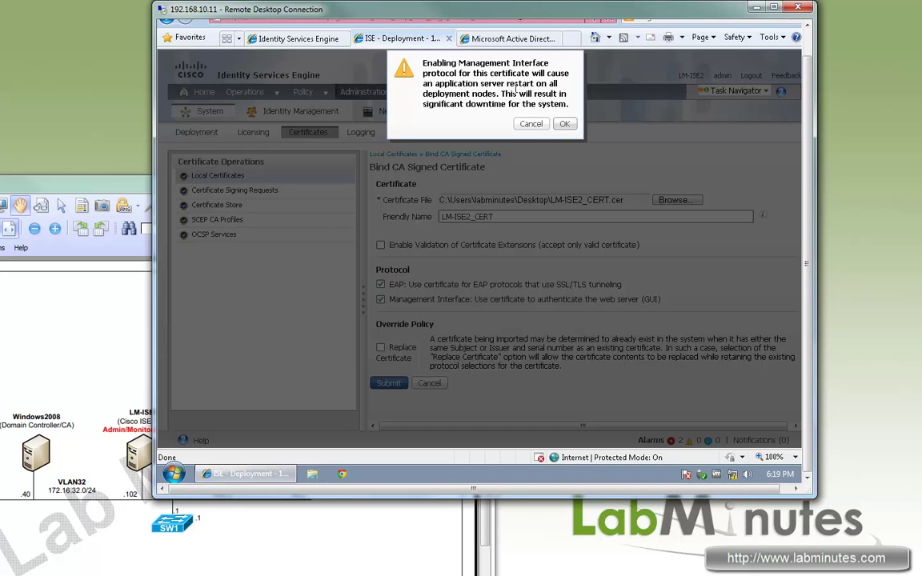
left_click(530, 124)
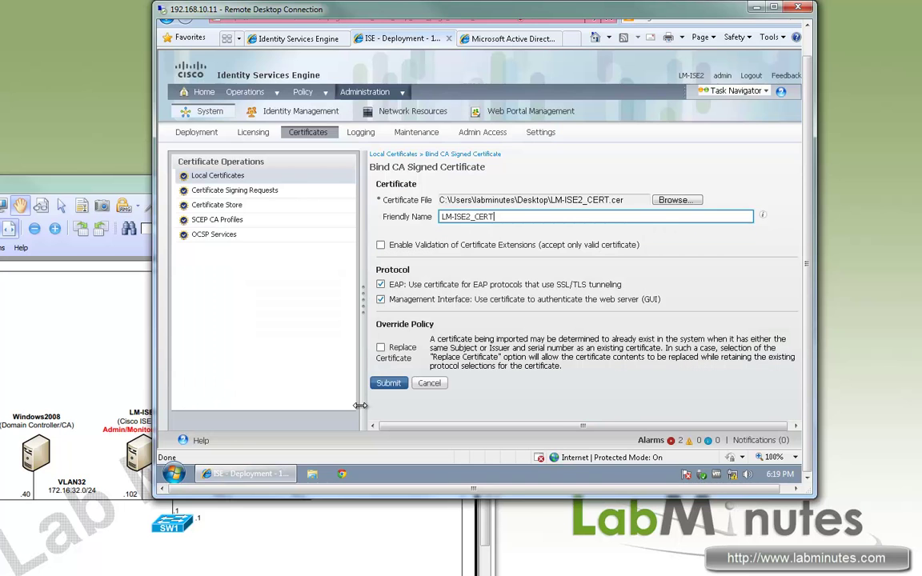
left_click(389, 383)
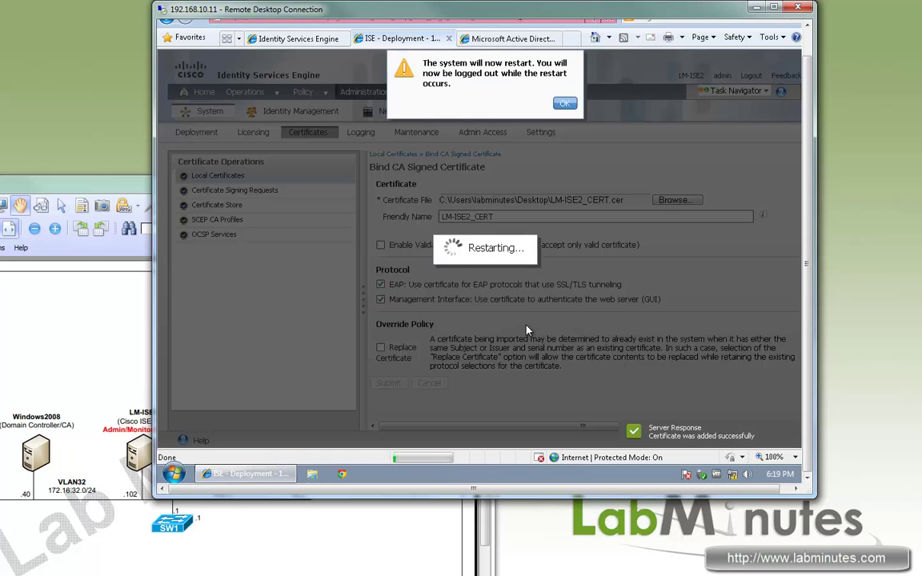
left_click(565, 105)
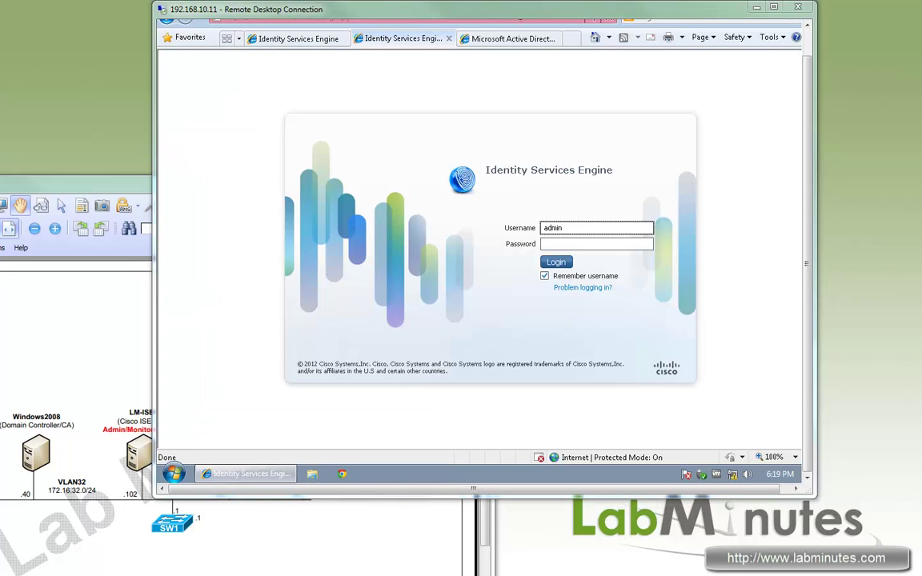
Step: Check that LM-ISE1's and LM-ISE2's certificates are issued by LM-ROOT-CA, including the certification path
left_click(289, 40)
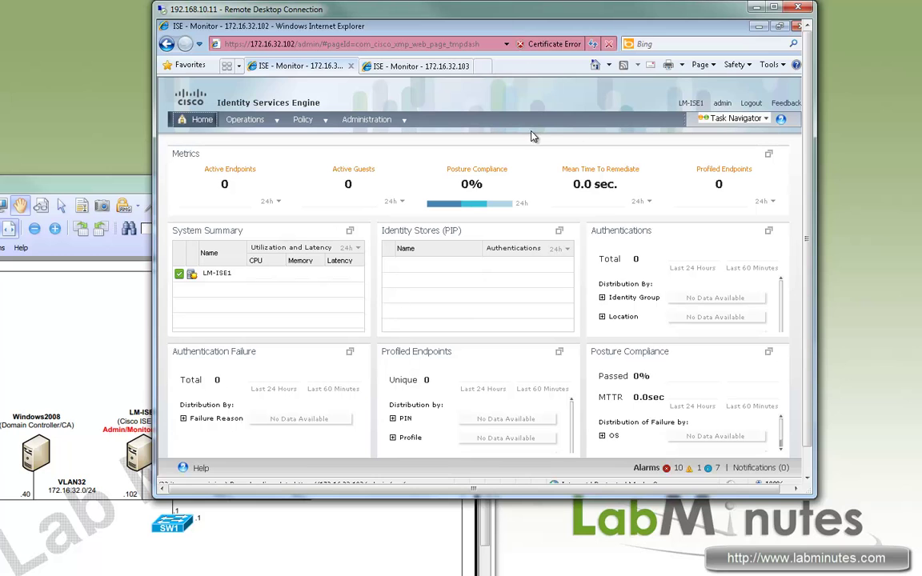
left_click(542, 45)
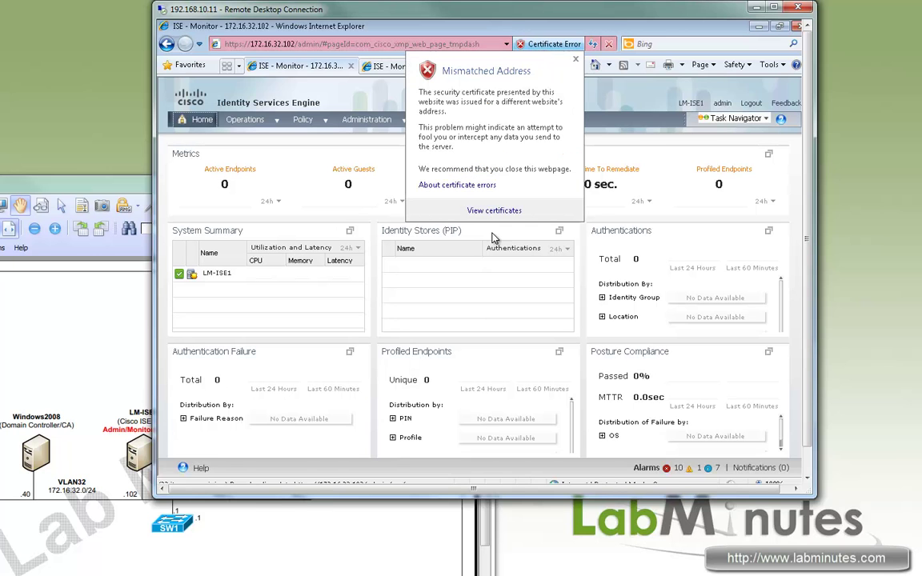
left_click(478, 210)
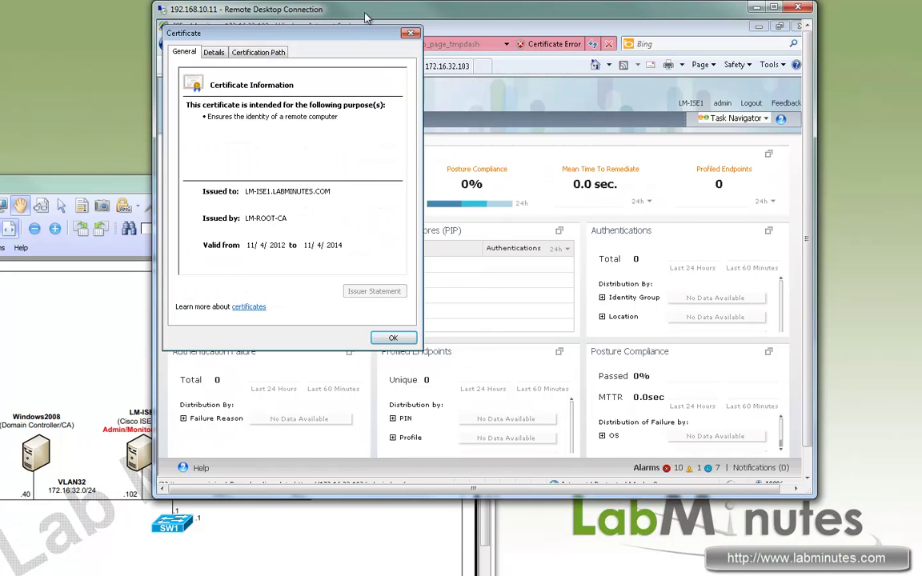
left_click_drag(389, 40, 434, 39)
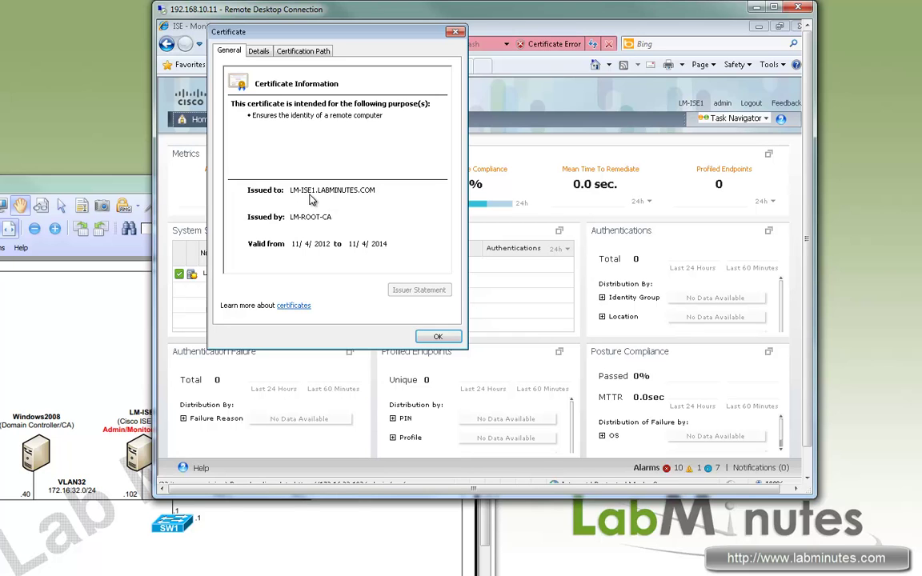
key("Return")
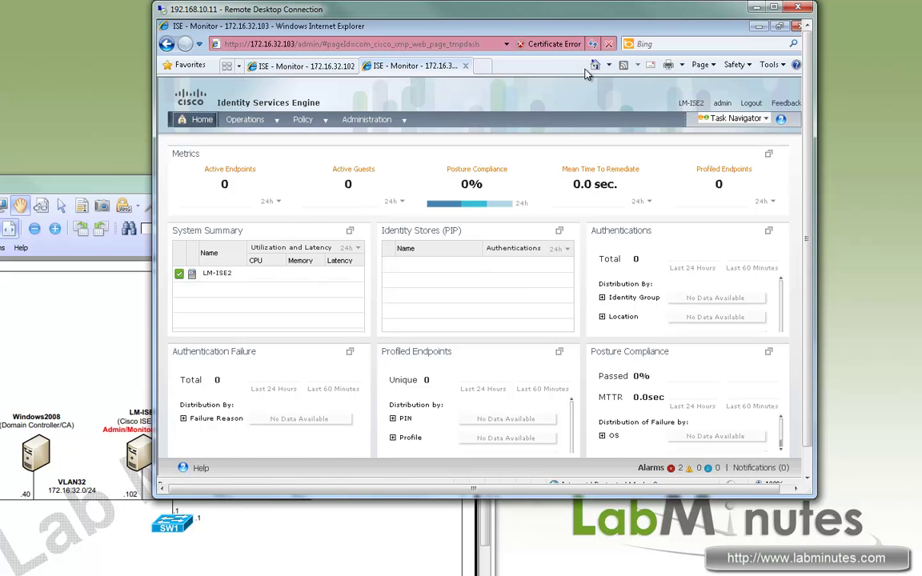
left_click(551, 44)
left_click(484, 211)
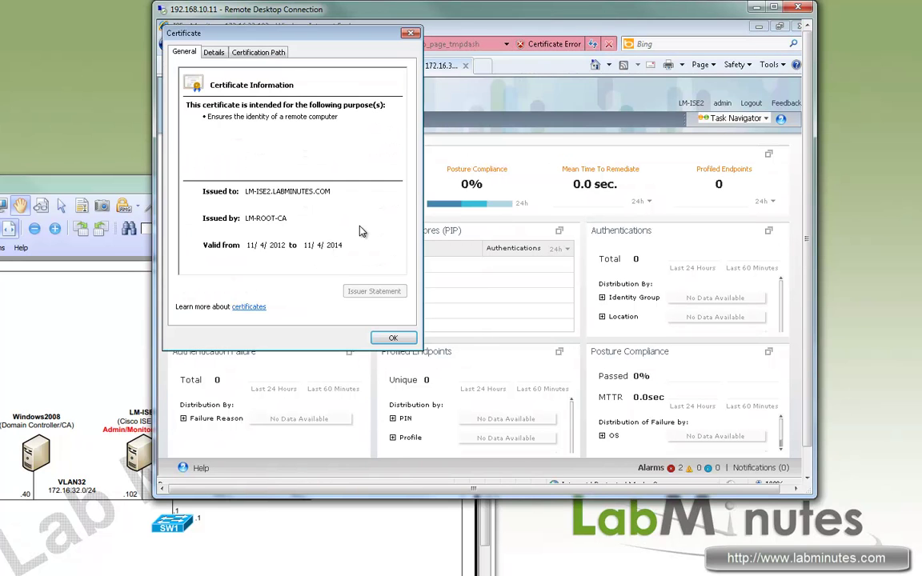
left_click(257, 52)
left_click(410, 33)
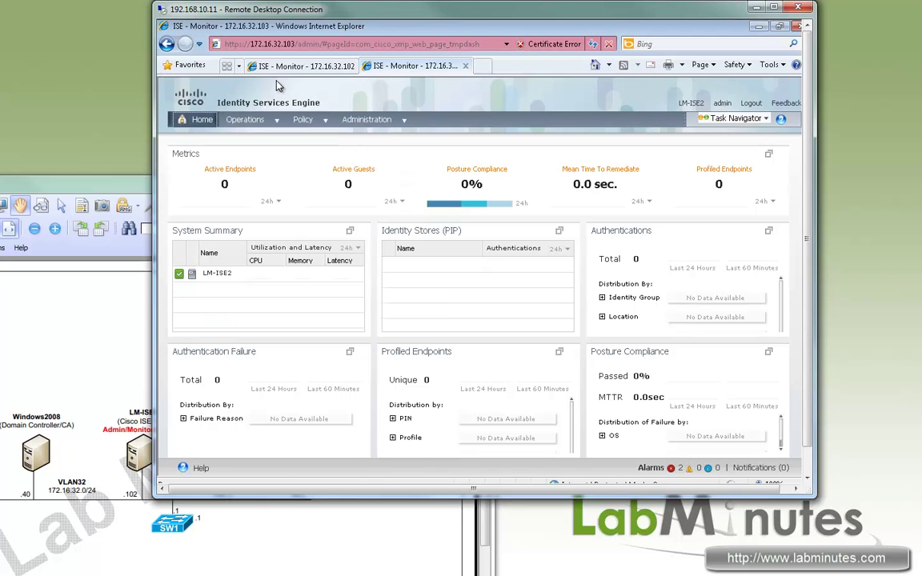
Step: From LM-ISE1's Deployment page, register node 172.16.32.103 with the admin user name and password
left_click(297, 69)
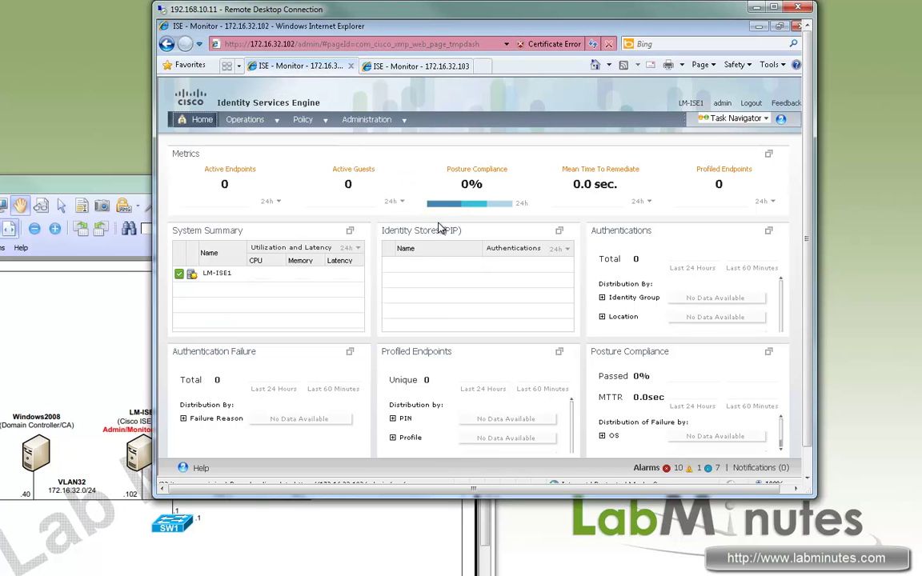
mouse_move(367, 119)
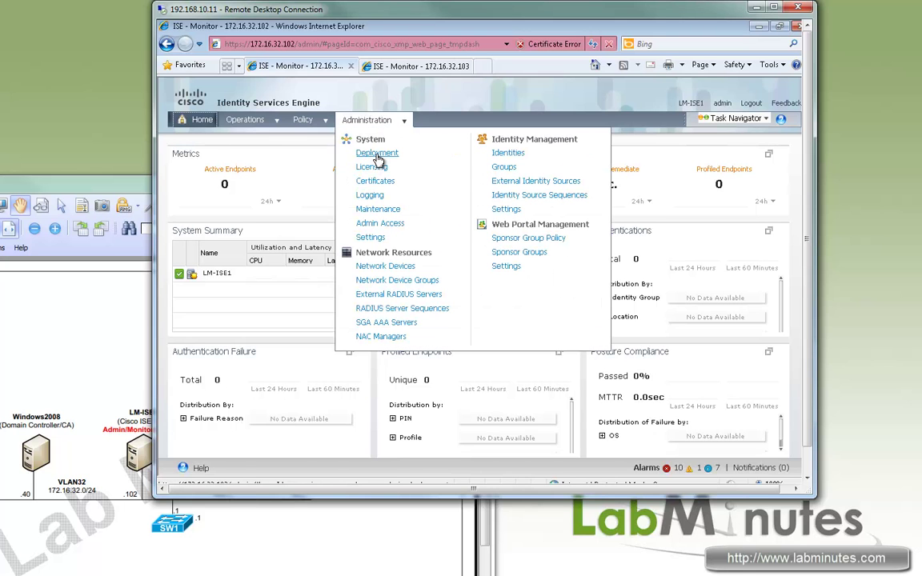
left_click(378, 157)
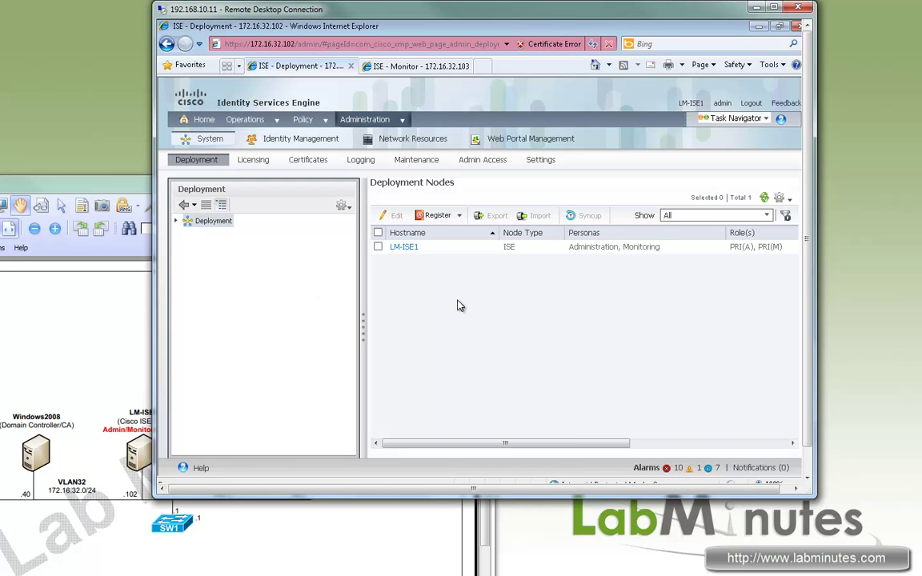
left_click(459, 216)
left_click(424, 228)
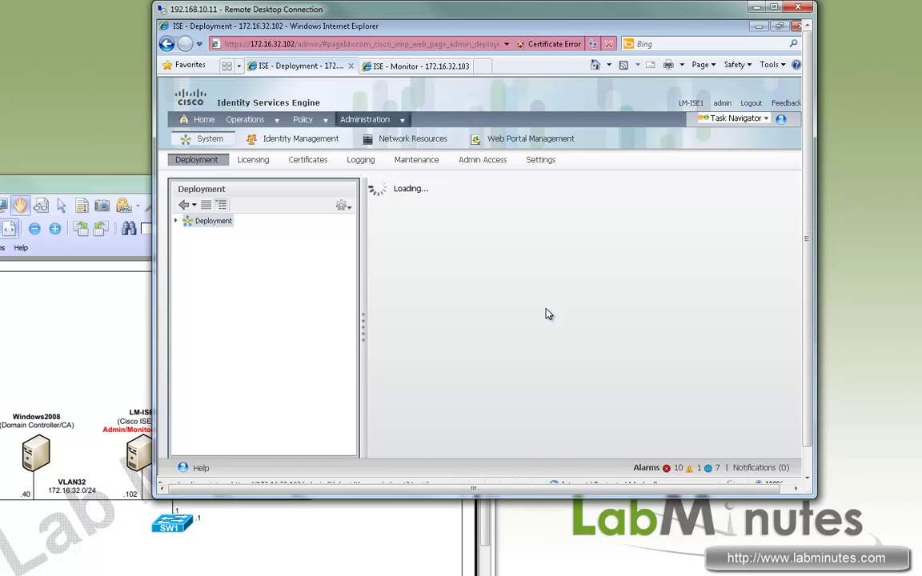
left_click(484, 232)
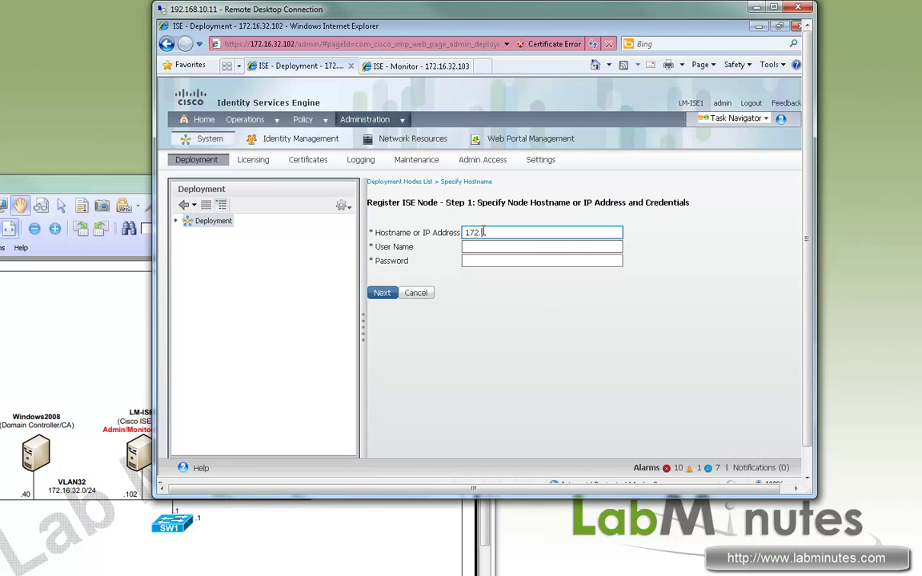
key("Tab")
type("admin")
key("Tab")
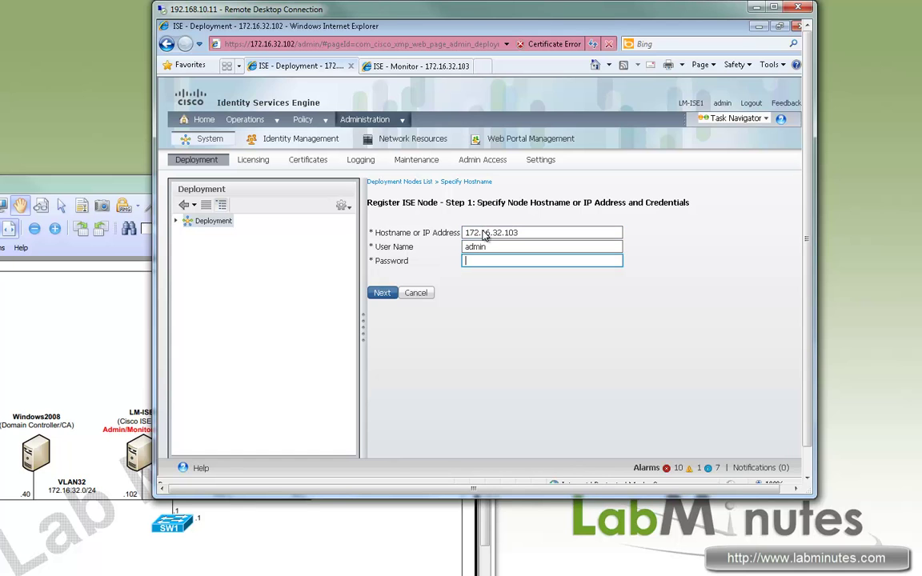
type("**********")
left_click(385, 293)
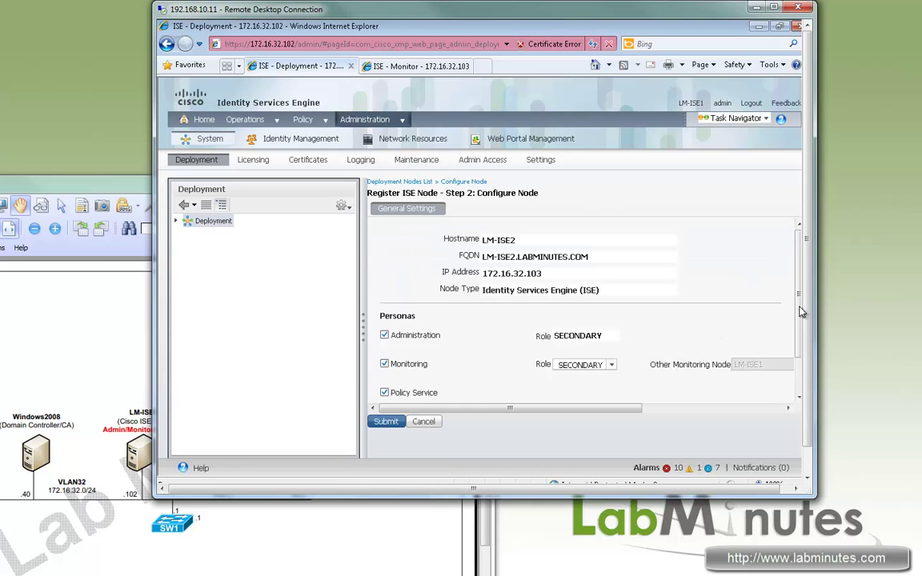
Step: Keep only the Policy Service persona, assign node group LM-GROUP1, and submit
scroll(798, 340, "down", 2)
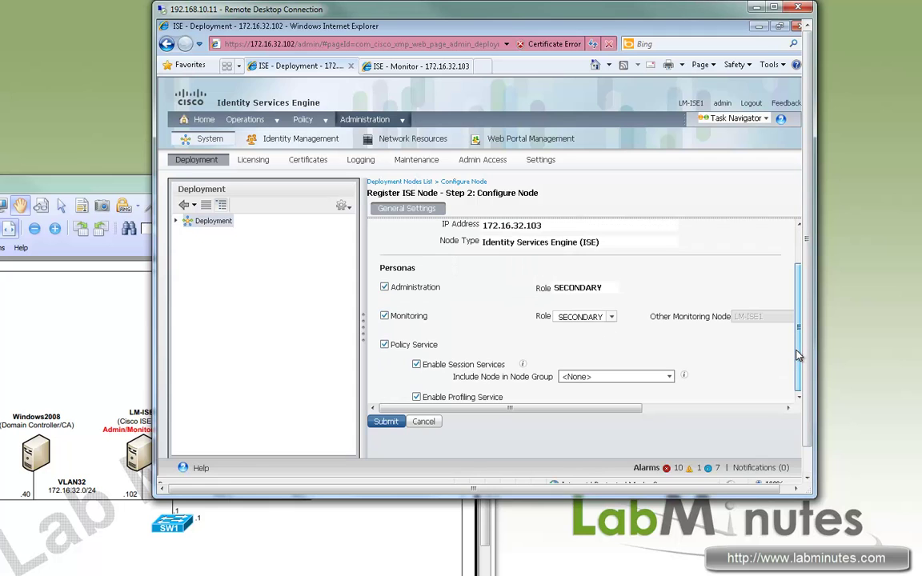
left_click(384, 287)
left_click(384, 317)
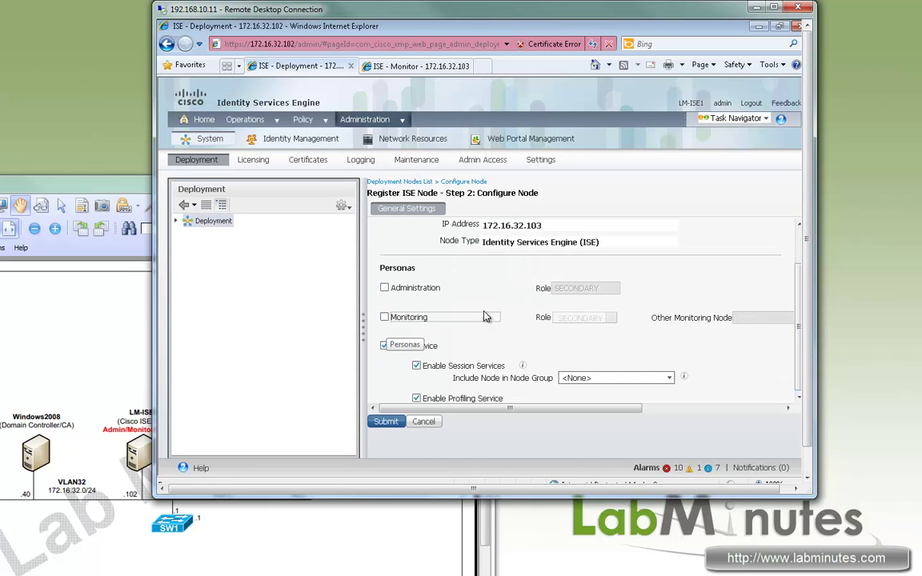
left_click(670, 378)
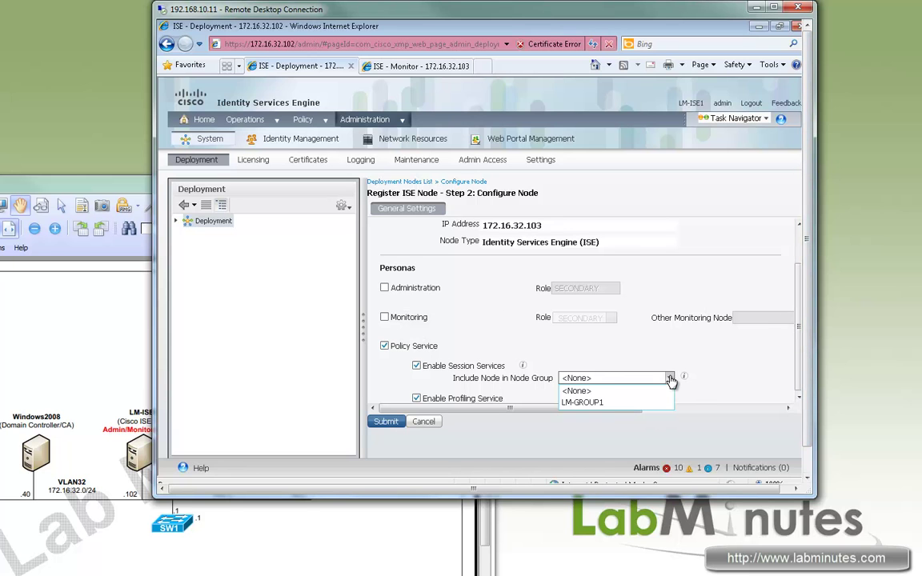
left_click(606, 403)
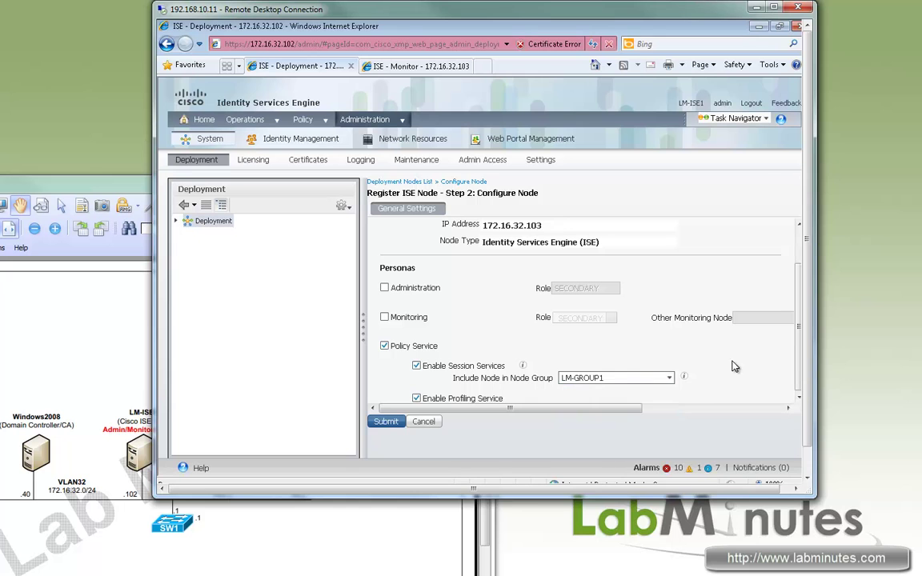
scroll(800, 376, "up", 2)
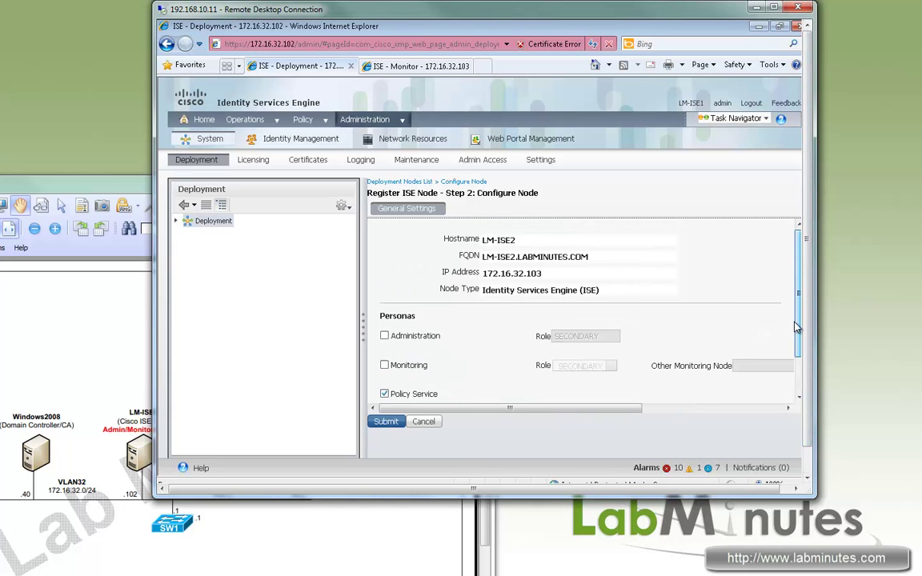
scroll(799, 386, "down", 2)
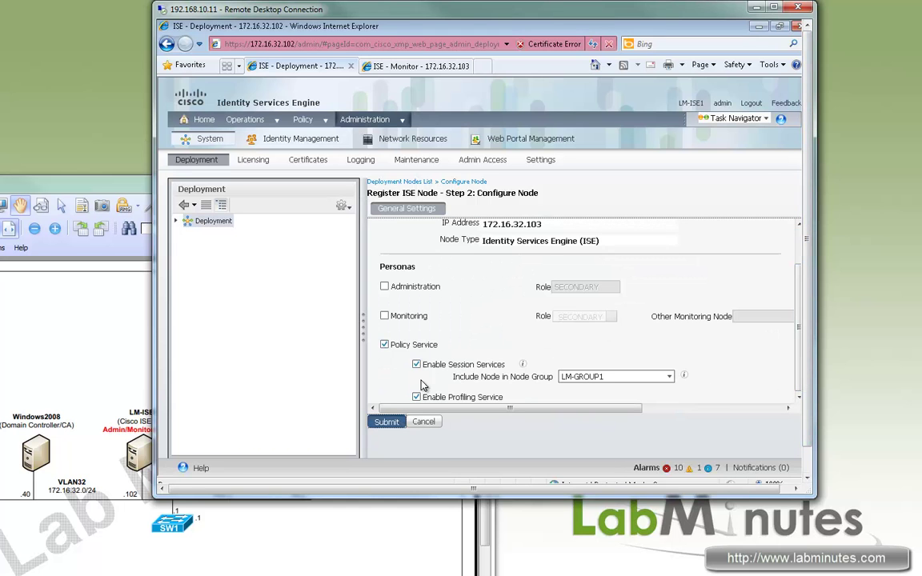
left_click(386, 421)
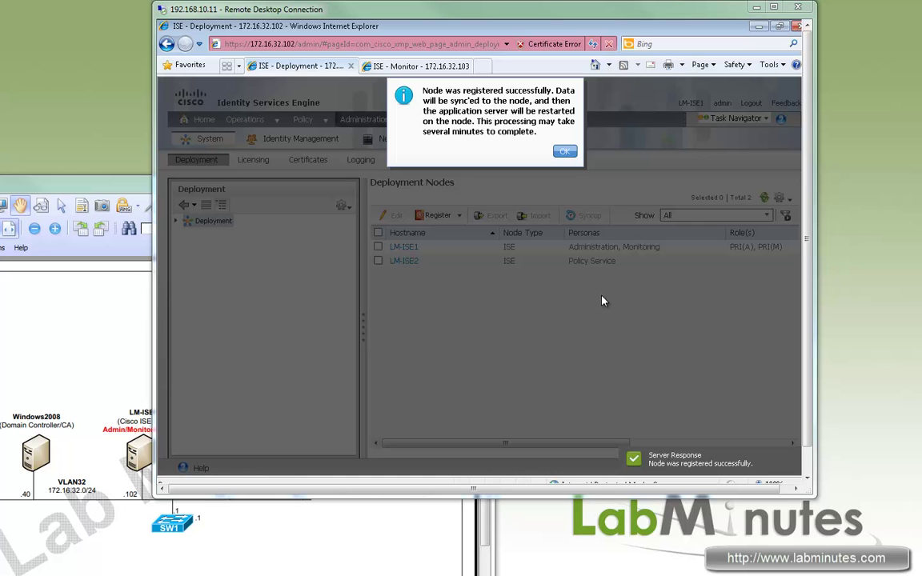
Step: Acknowledge the registration and refresh the node list until LM-ISE2 shows SYNC COMPLETED
left_click(565, 153)
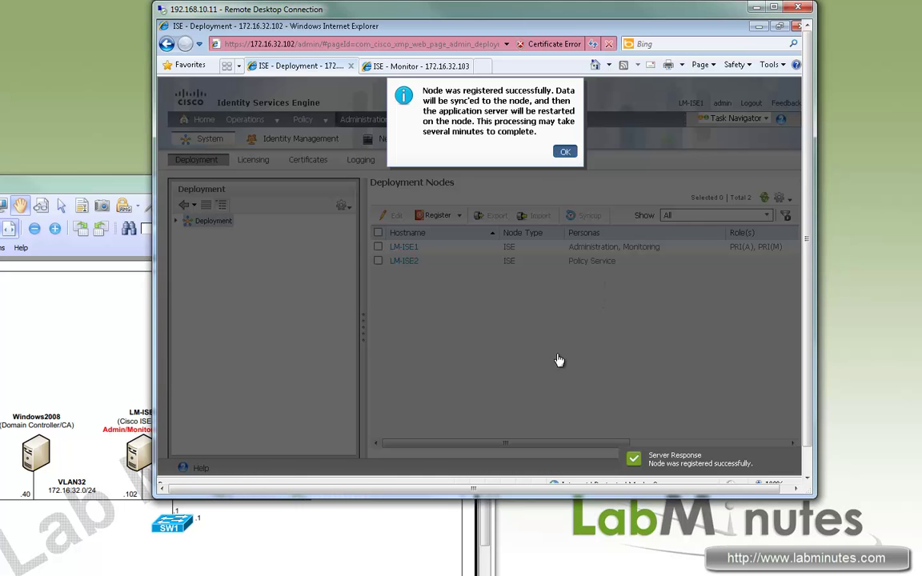
left_click(781, 443)
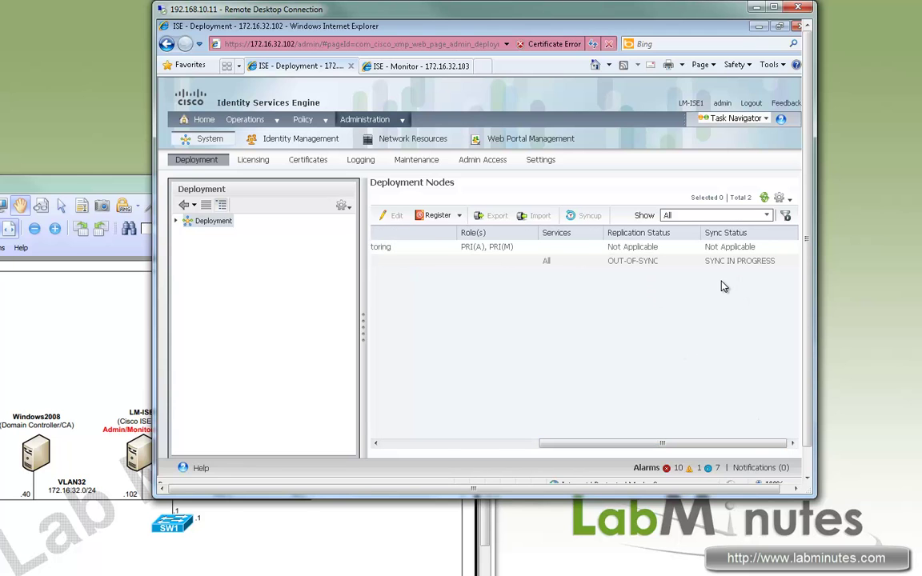
left_click_drag(706, 445, 557, 446)
left_click(766, 200)
left_click_drag(583, 444, 782, 443)
left_click(764, 198)
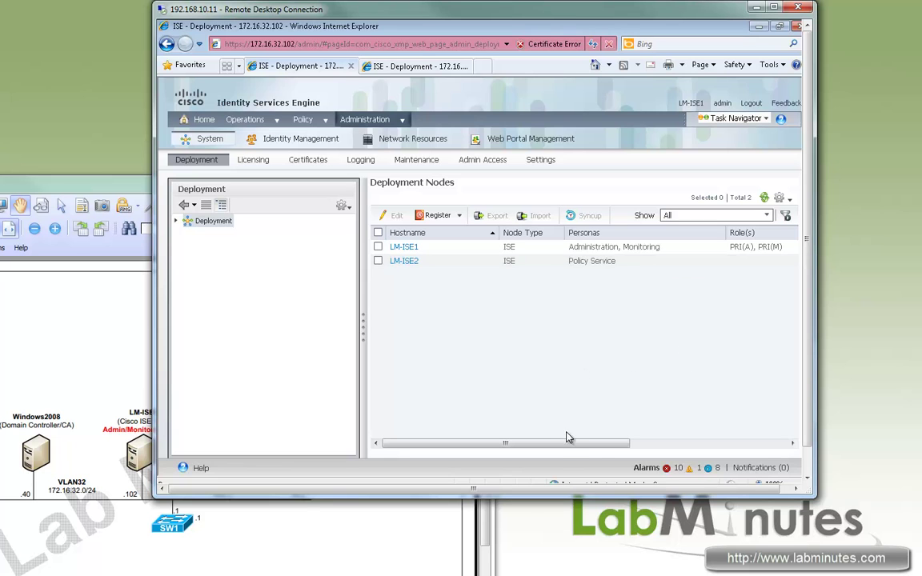
left_click_drag(561, 445, 765, 445)
left_click_drag(626, 262, 649, 271)
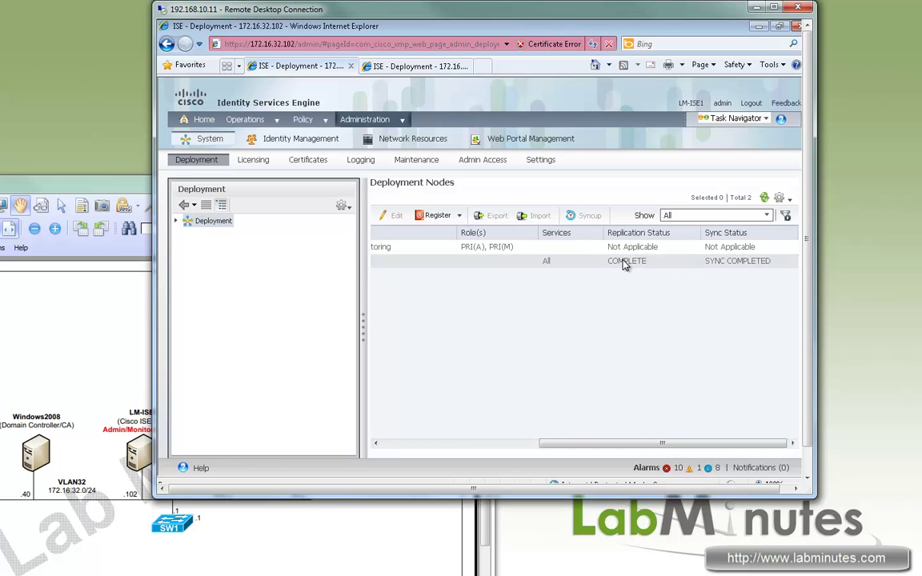
left_click(782, 446)
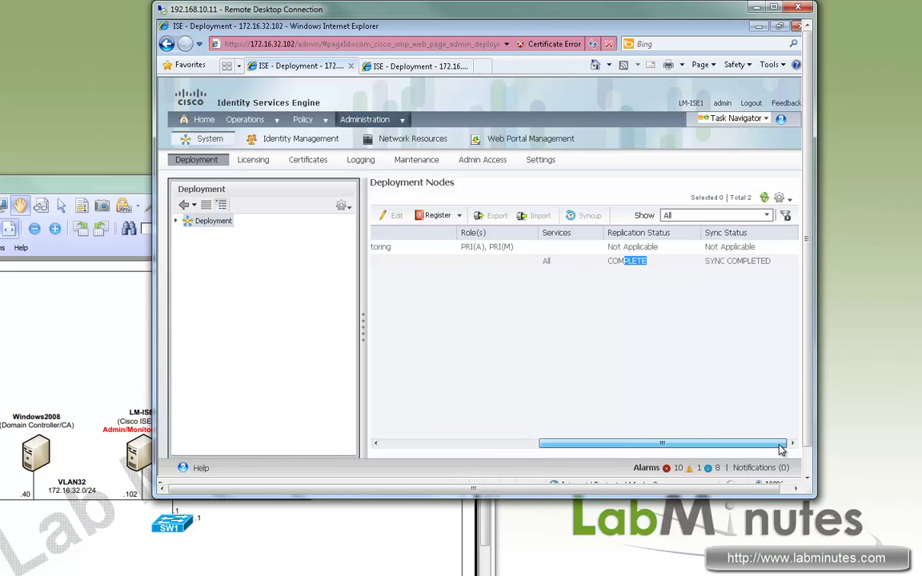
left_click(526, 446)
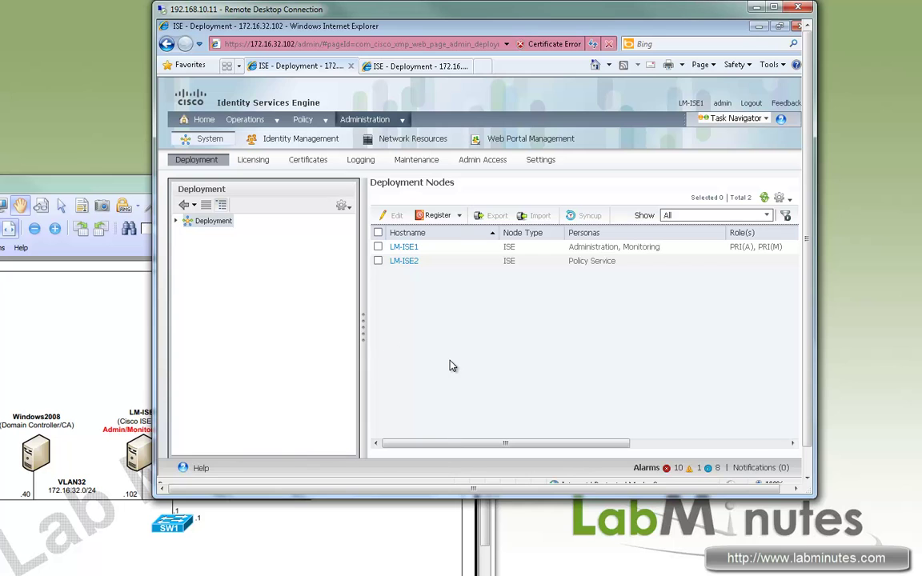
left_click(412, 68)
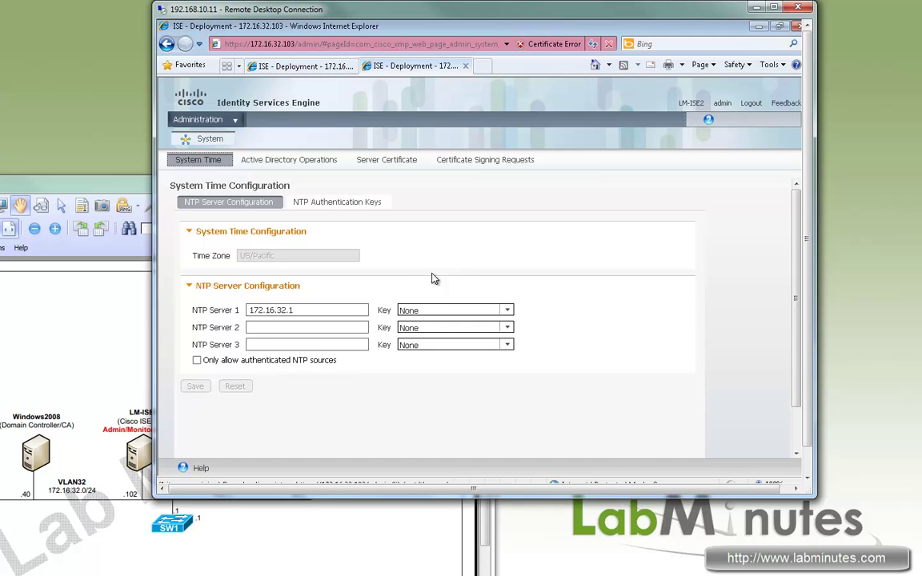
left_click(298, 66)
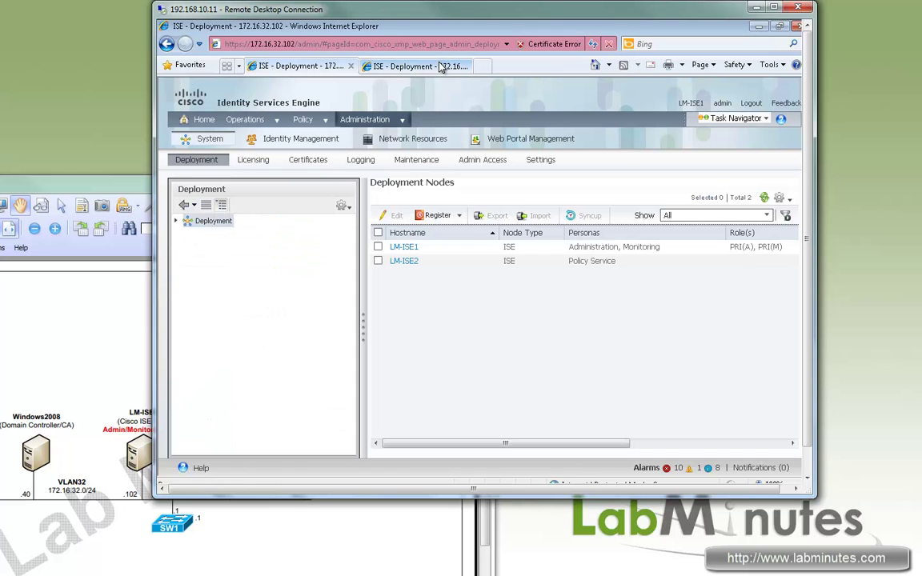
Step: In LM-ISE1's Certificates section, go through Certificate Signing Requests to the Certificate Store
left_click(319, 161)
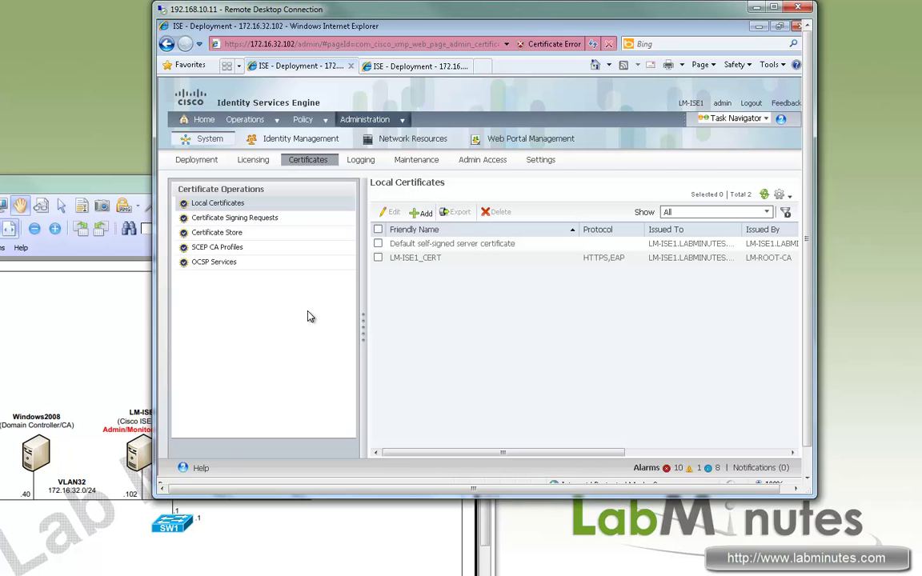
left_click(236, 219)
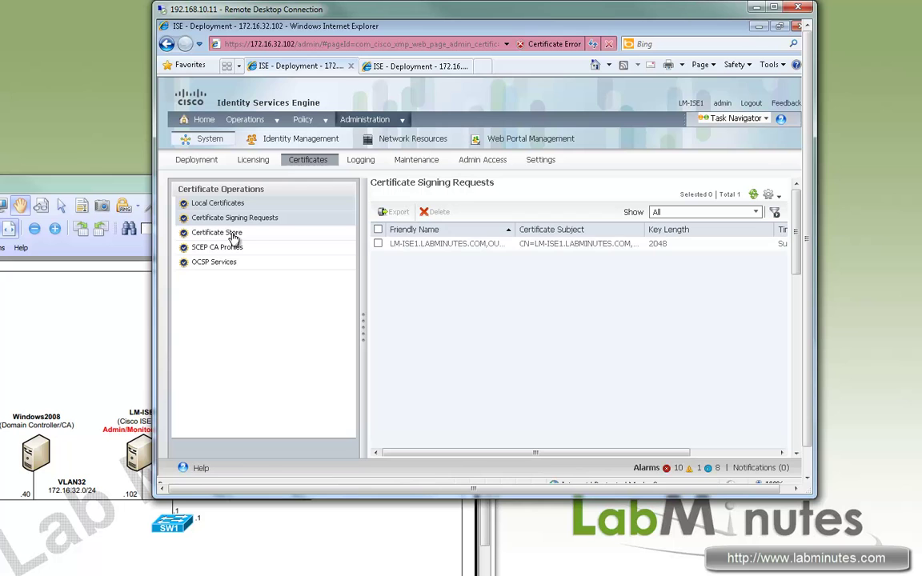
left_click(241, 235)
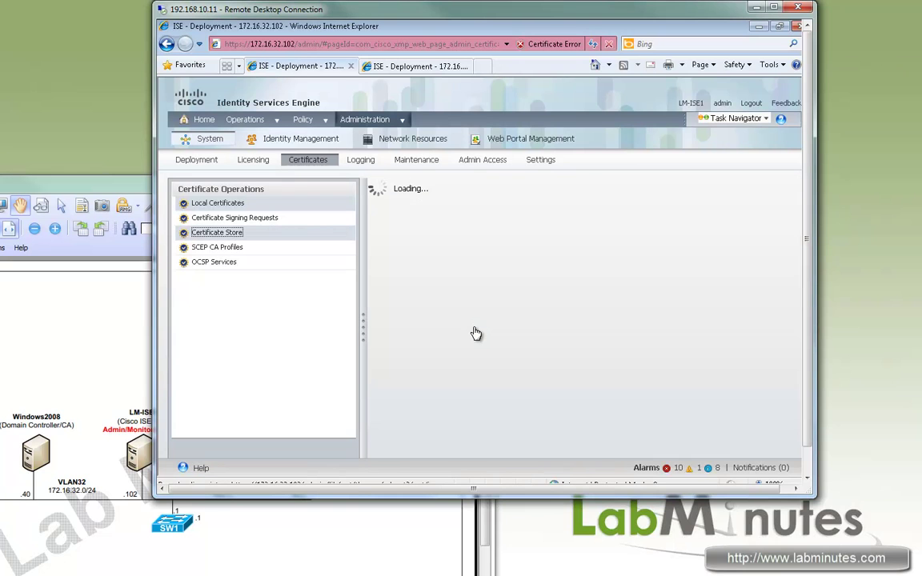